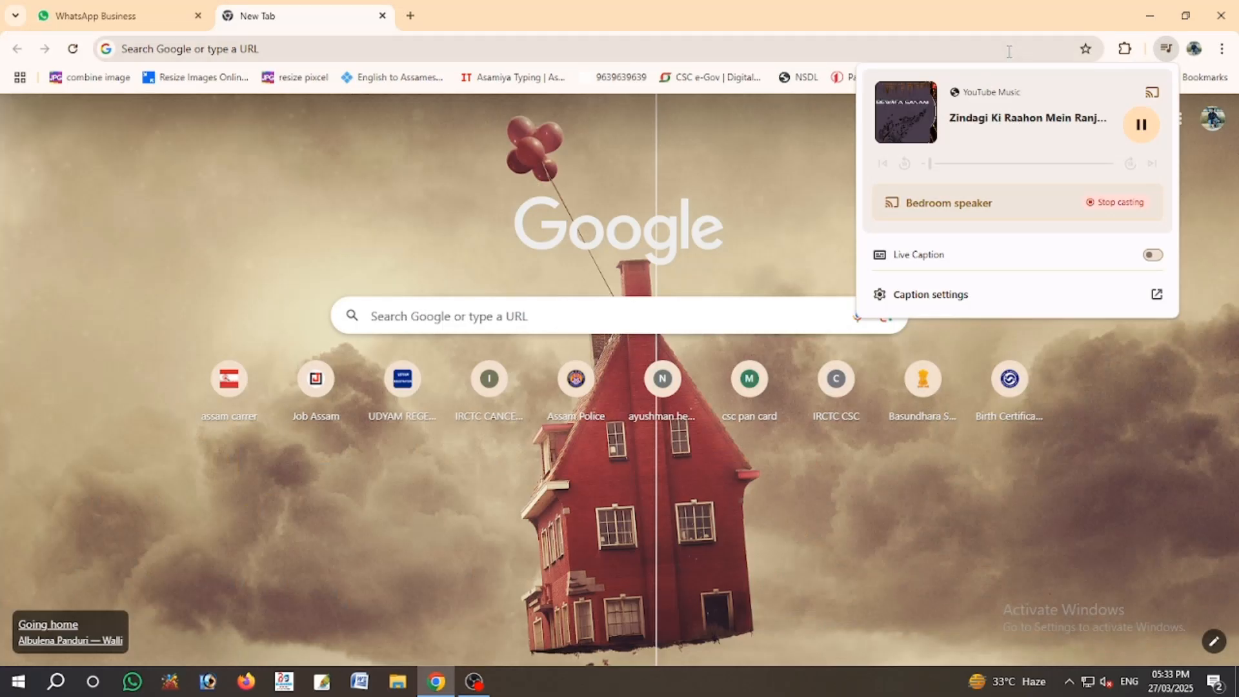
- Search Google for 'sewa setu' and open the Sewa Setu | Home result
{"action": "left_click", "coordinate": [754, 171]}
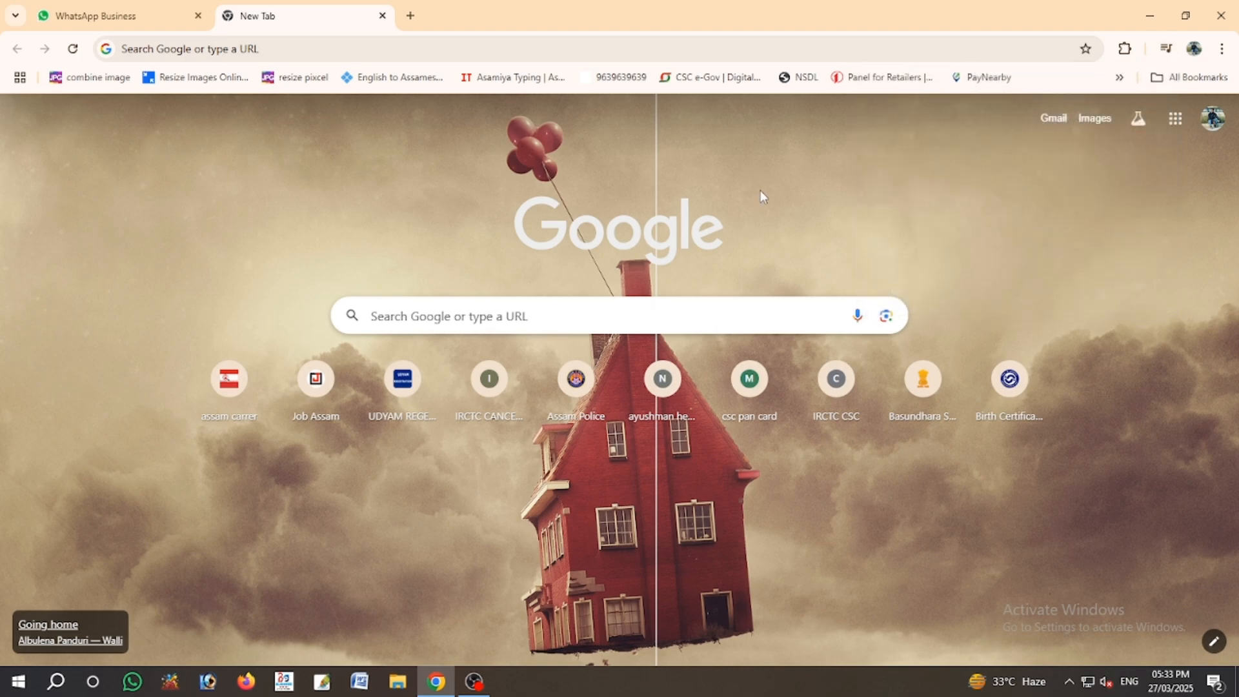
{"action": "left_click", "coordinate": [493, 305]}
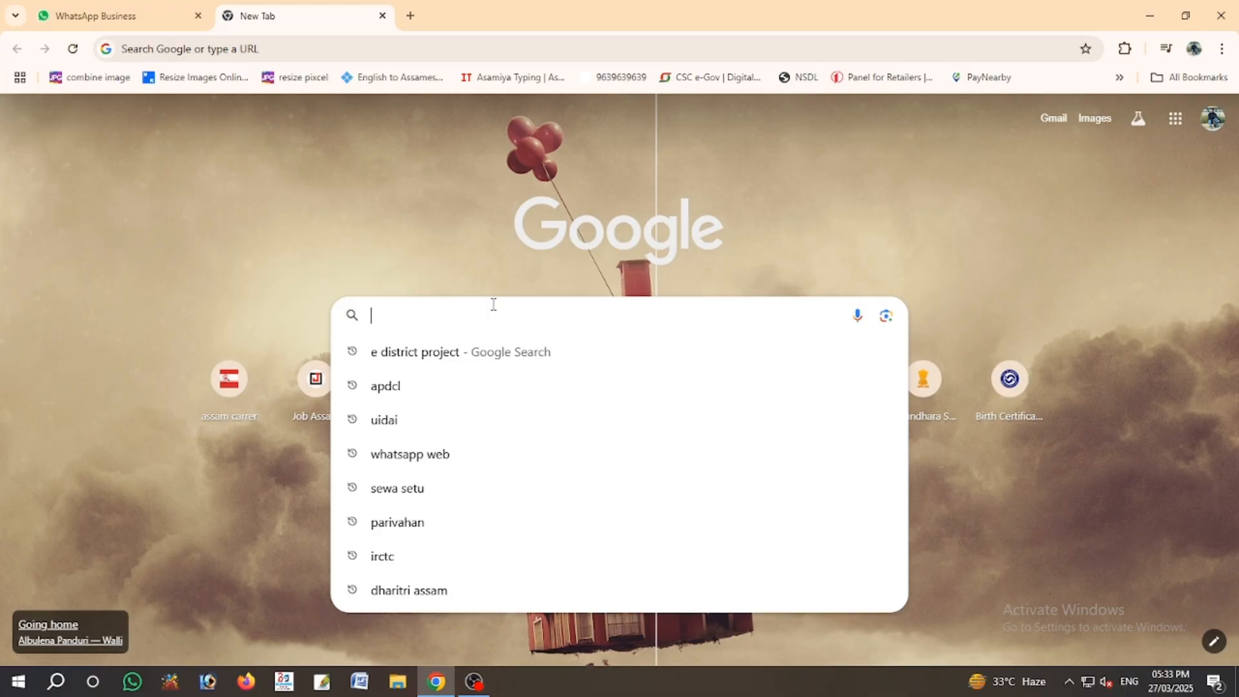
{"action": "type", "text": "sewa setu"}
{"action": "key", "text": "Right"}
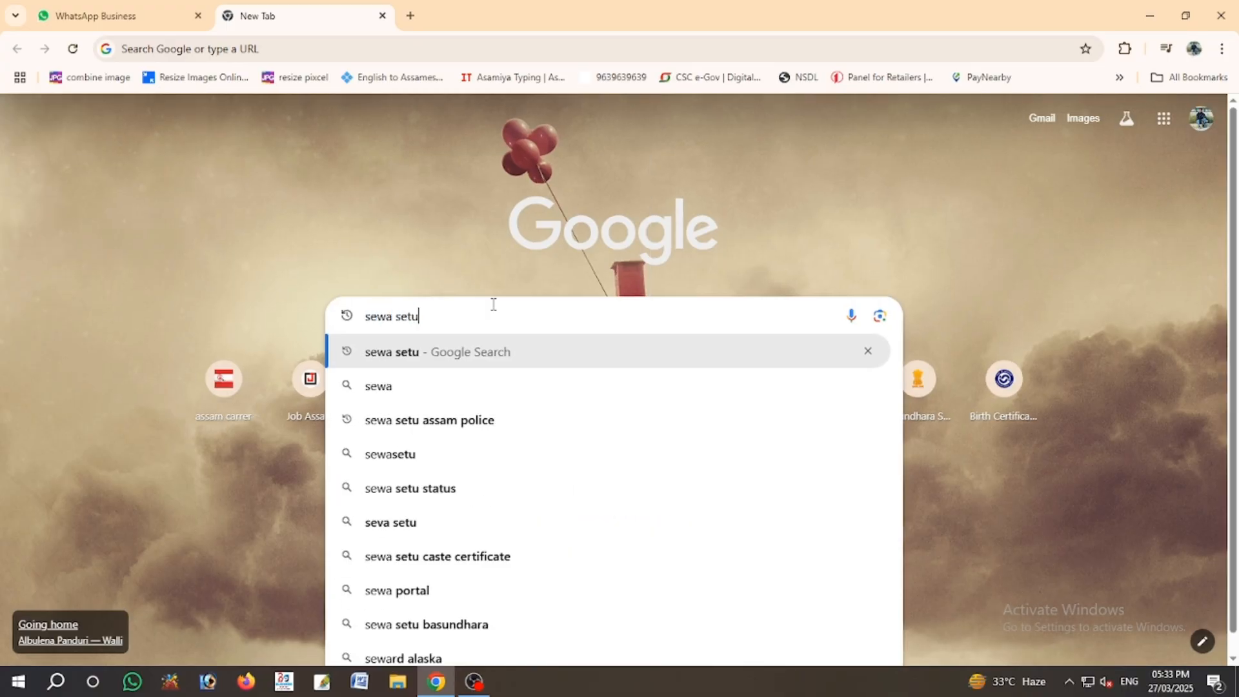
{"action": "key", "text": "Return"}
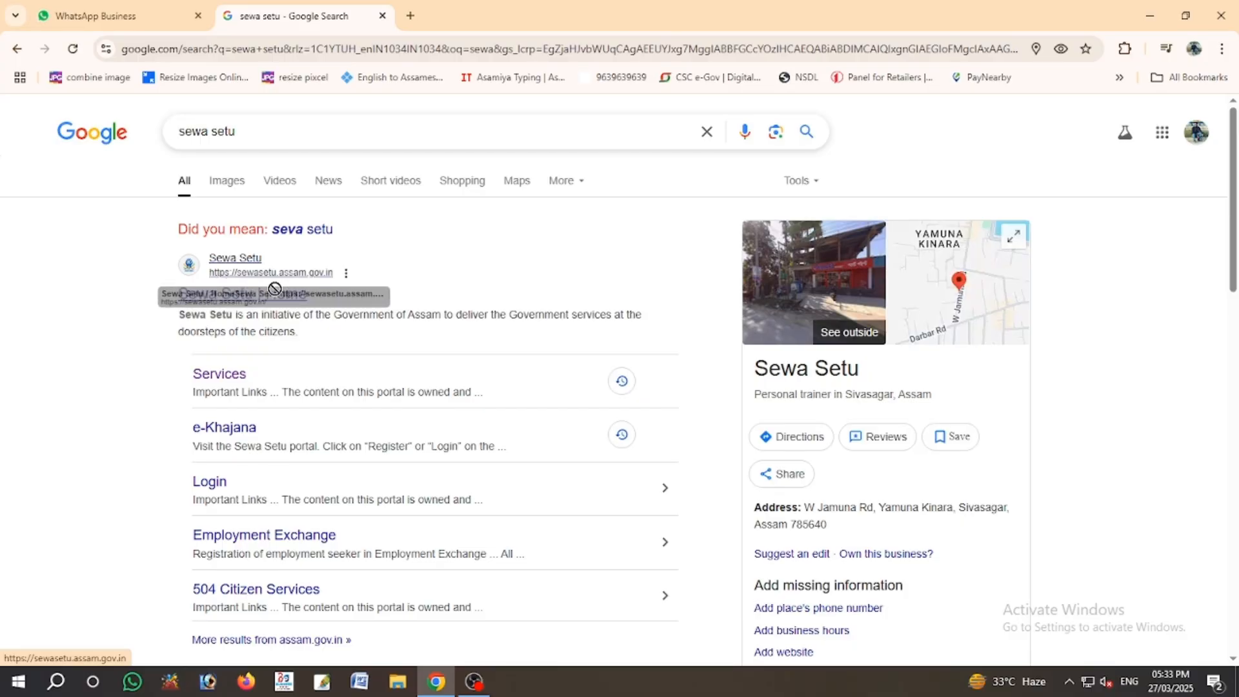
{"action": "left_click", "coordinate": [247, 296]}
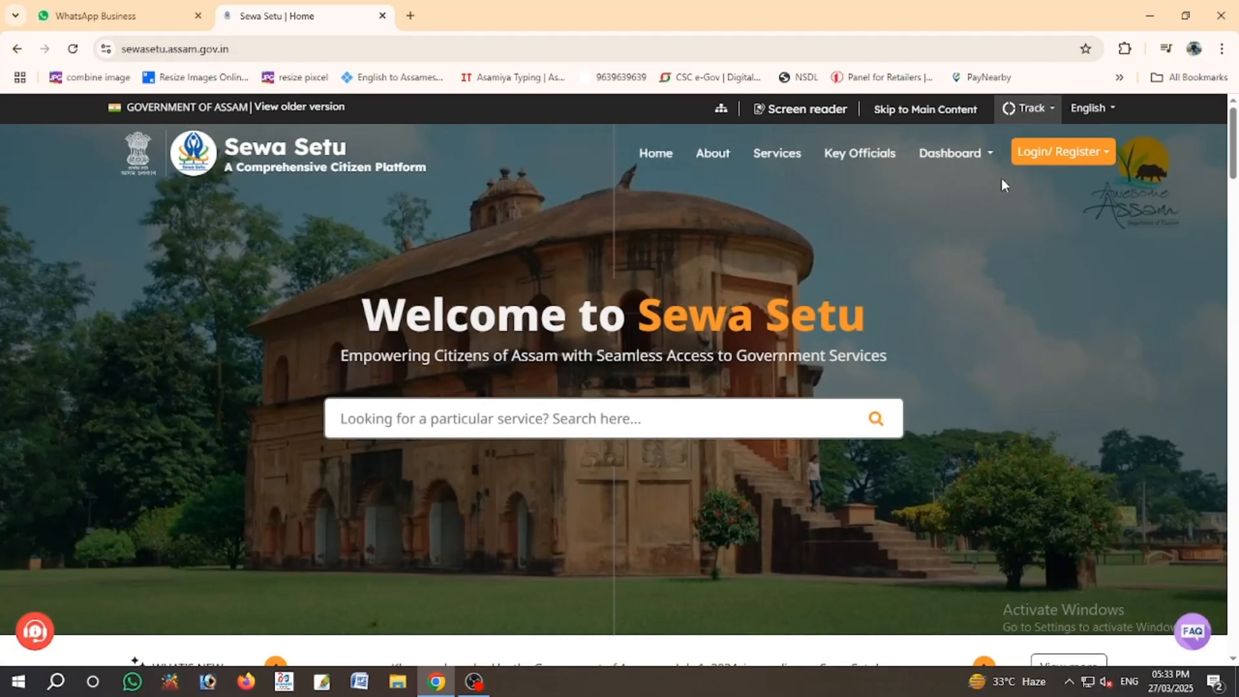
- Log in as a CSC operator, filter services by 'inher' and apply for Mutation by right of inheritance
{"action": "left_click", "coordinate": [1059, 152]}
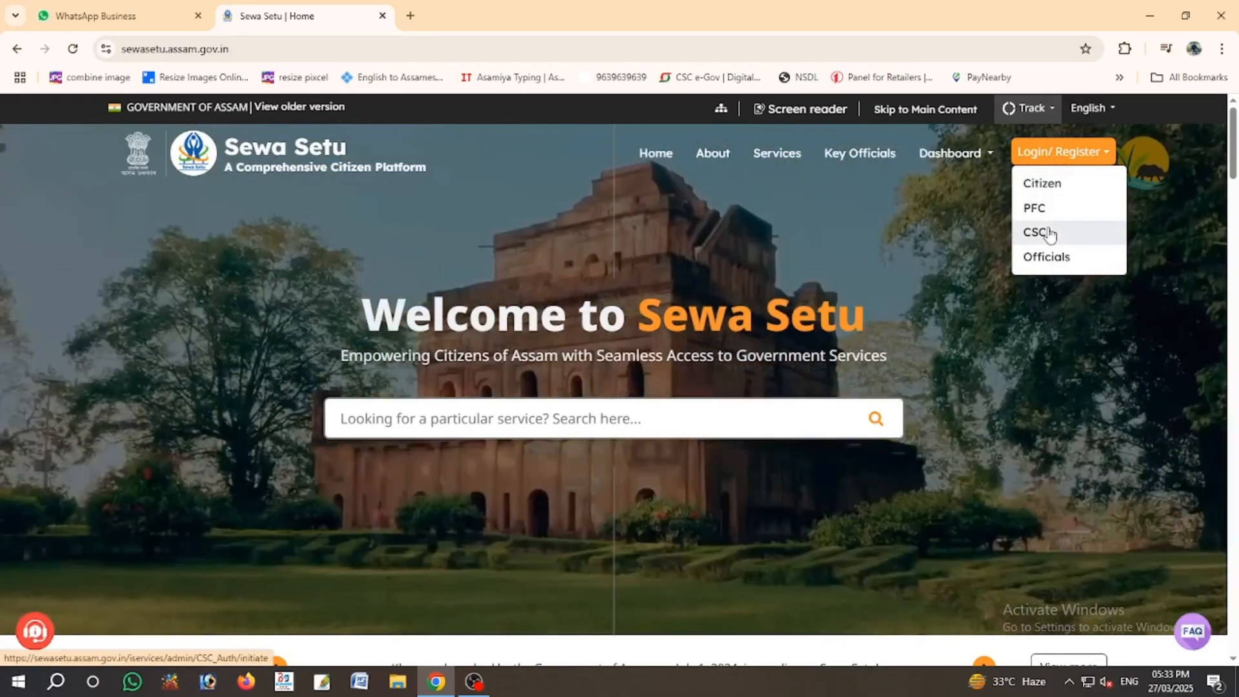
{"action": "left_click", "coordinate": [1048, 232]}
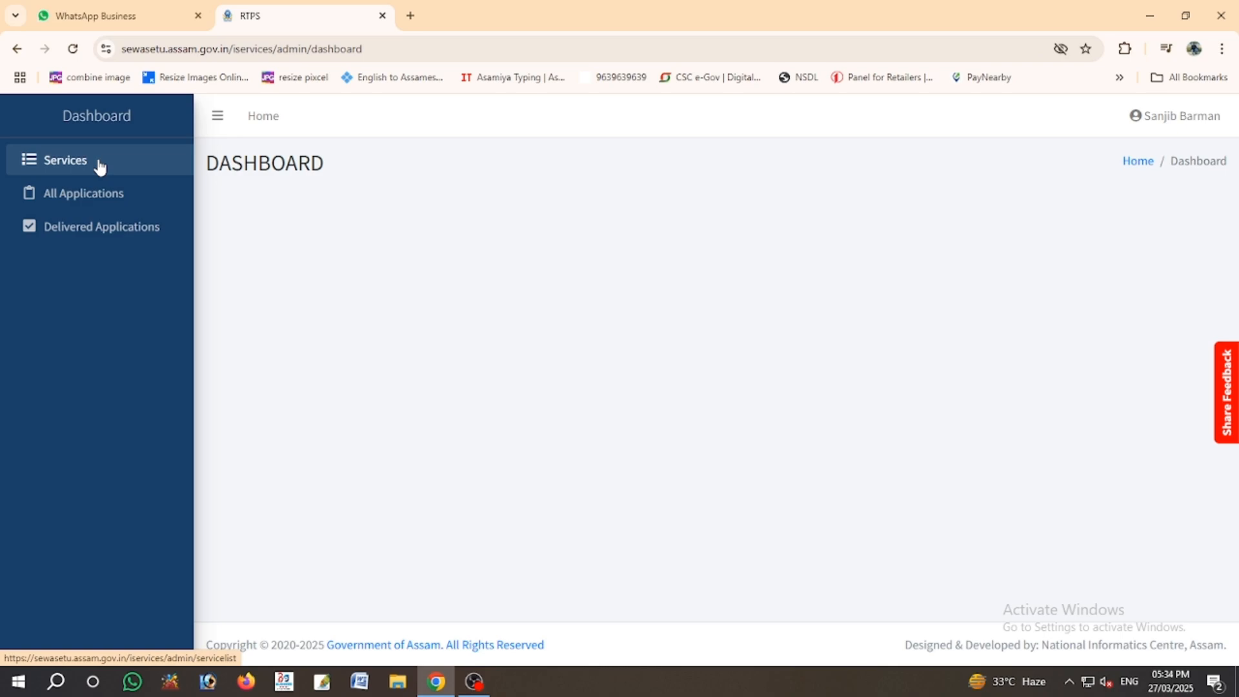
{"action": "left_click", "coordinate": [99, 166]}
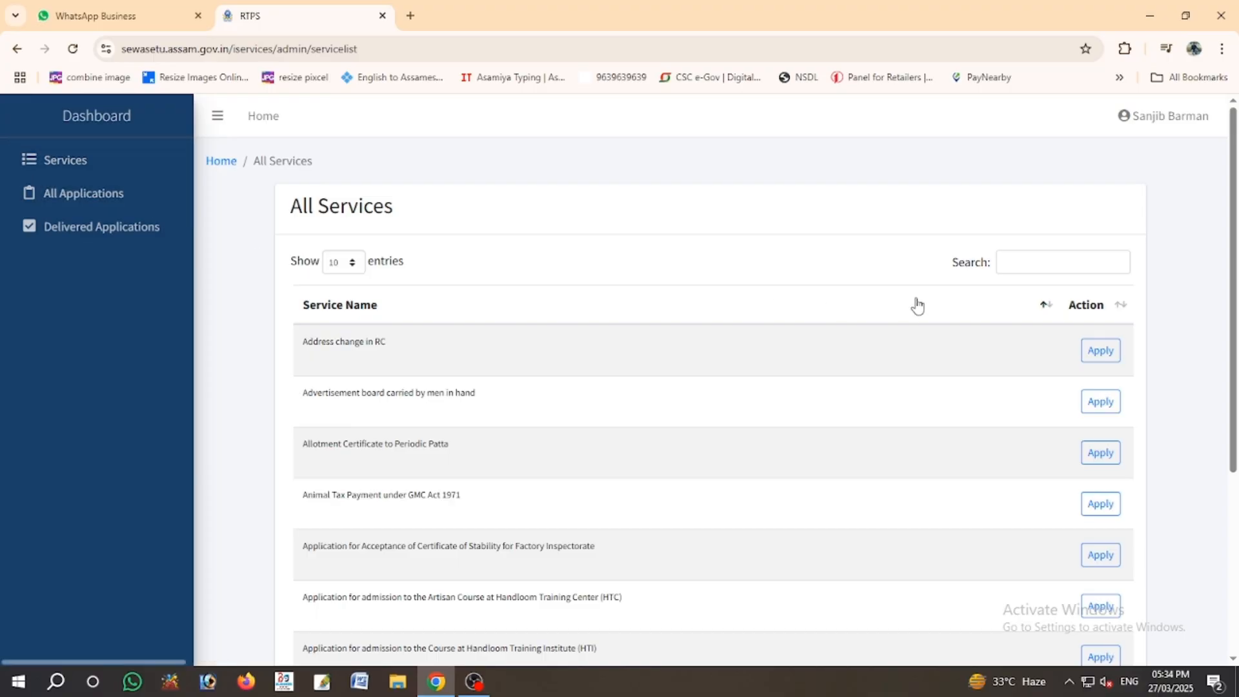
{"action": "left_click", "coordinate": [1075, 267]}
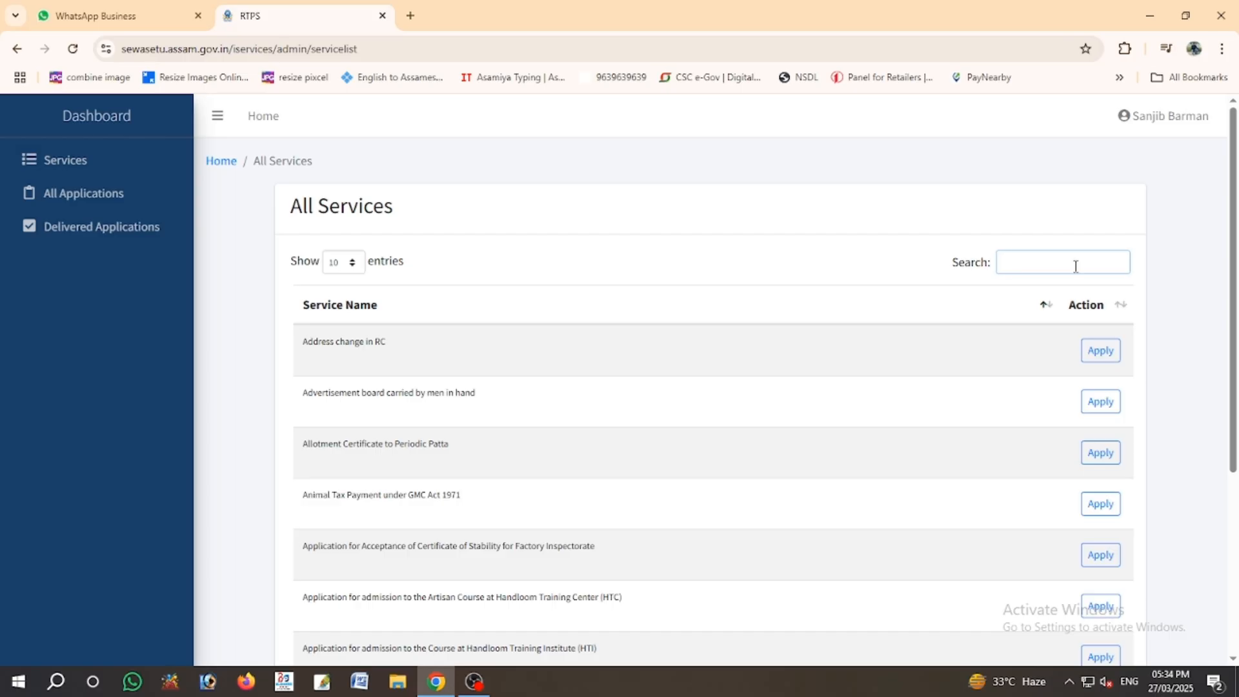
{"action": "type", "text": "muta"}
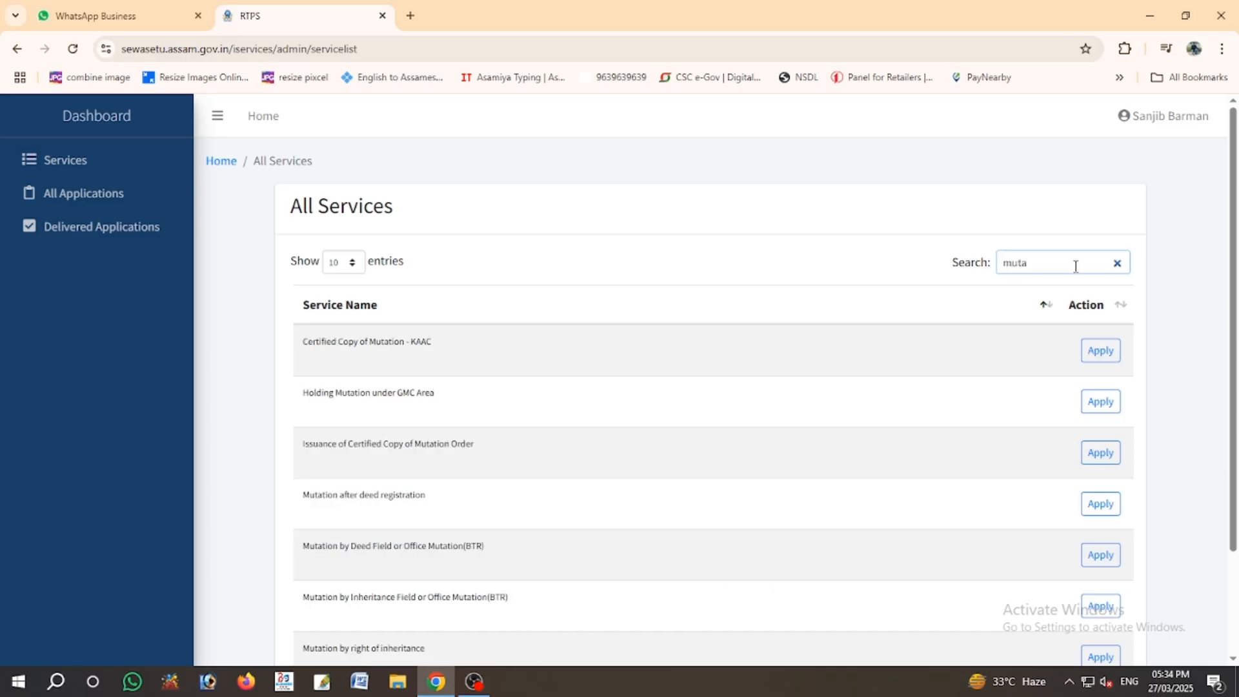
{"action": "key", "text": "BackSpace"}
{"action": "key", "text": "BackSpace"}
{"action": "key", "text": "BackSpace"}
{"action": "key", "text": "BackSpace"}
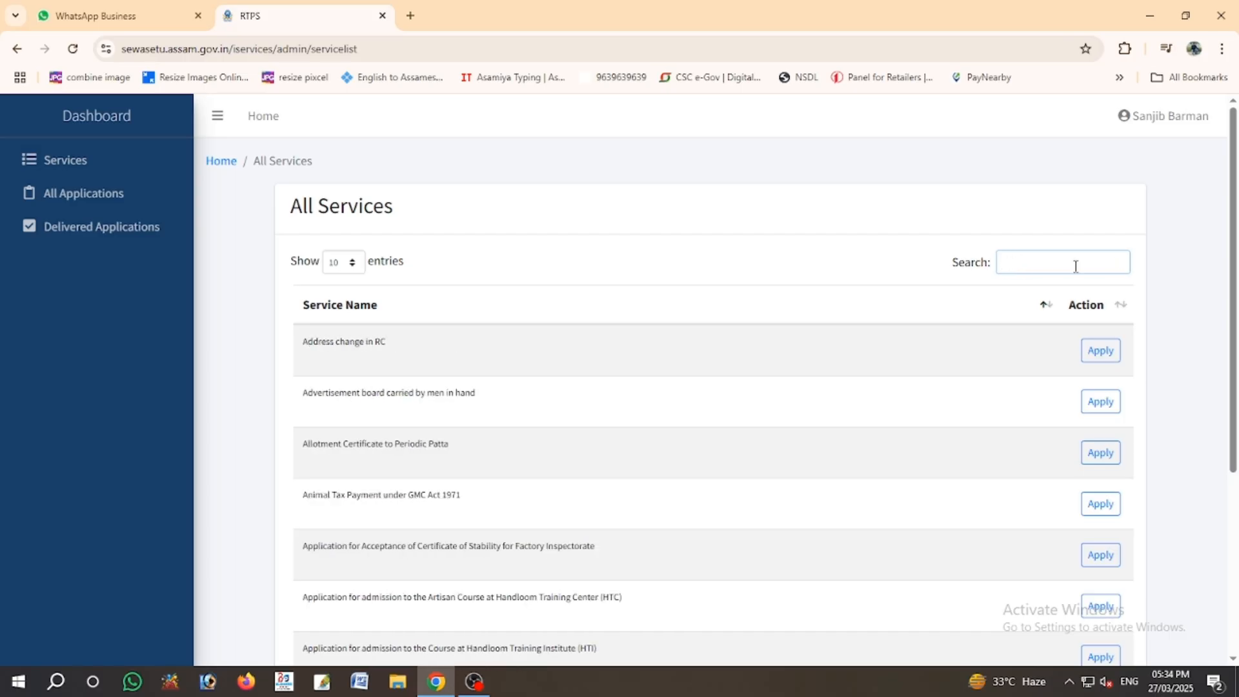
{"action": "type", "text": "inher"}
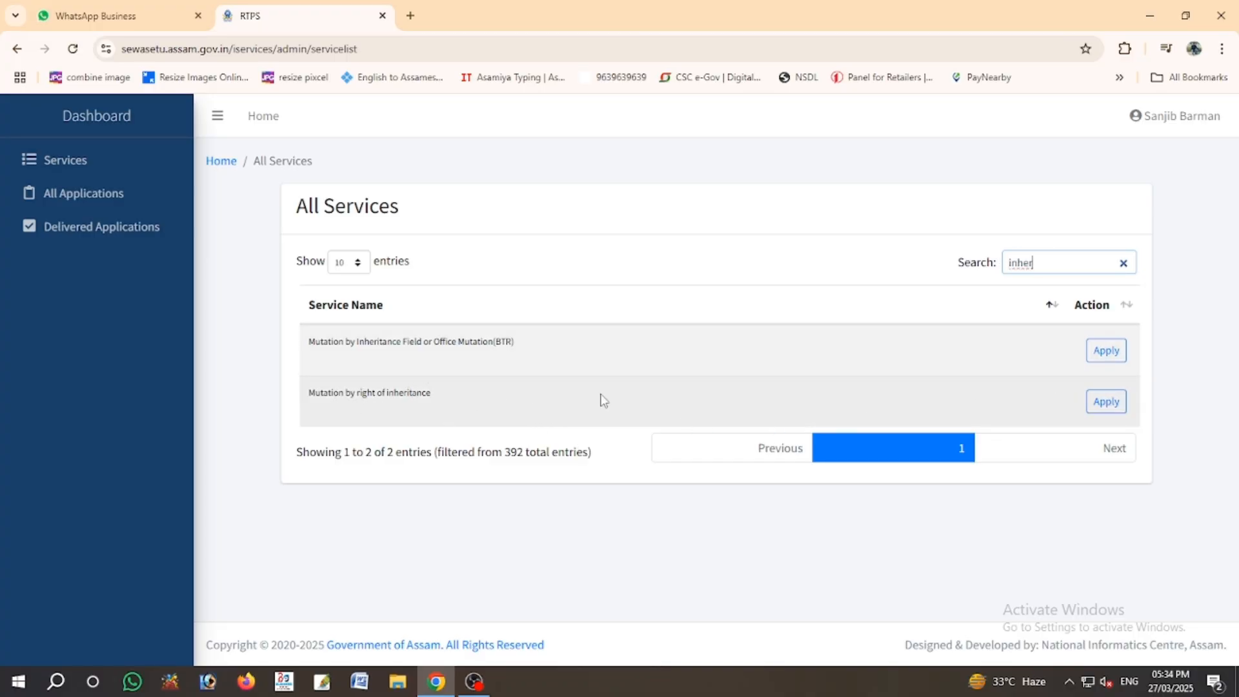
{"action": "left_click", "coordinate": [1106, 402]}
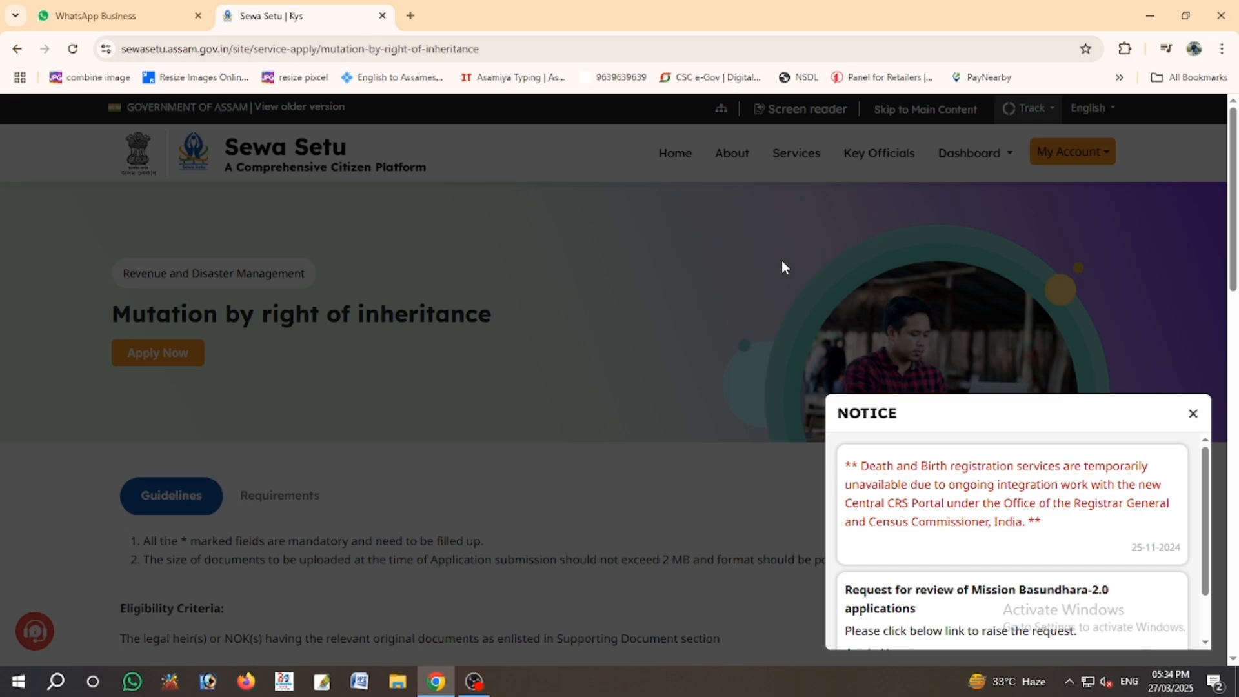
- Dismiss the notice, start the application and enter the applicant's name and mobile number
{"action": "left_click", "coordinate": [1193, 413]}
{"action": "left_click", "coordinate": [190, 357]}
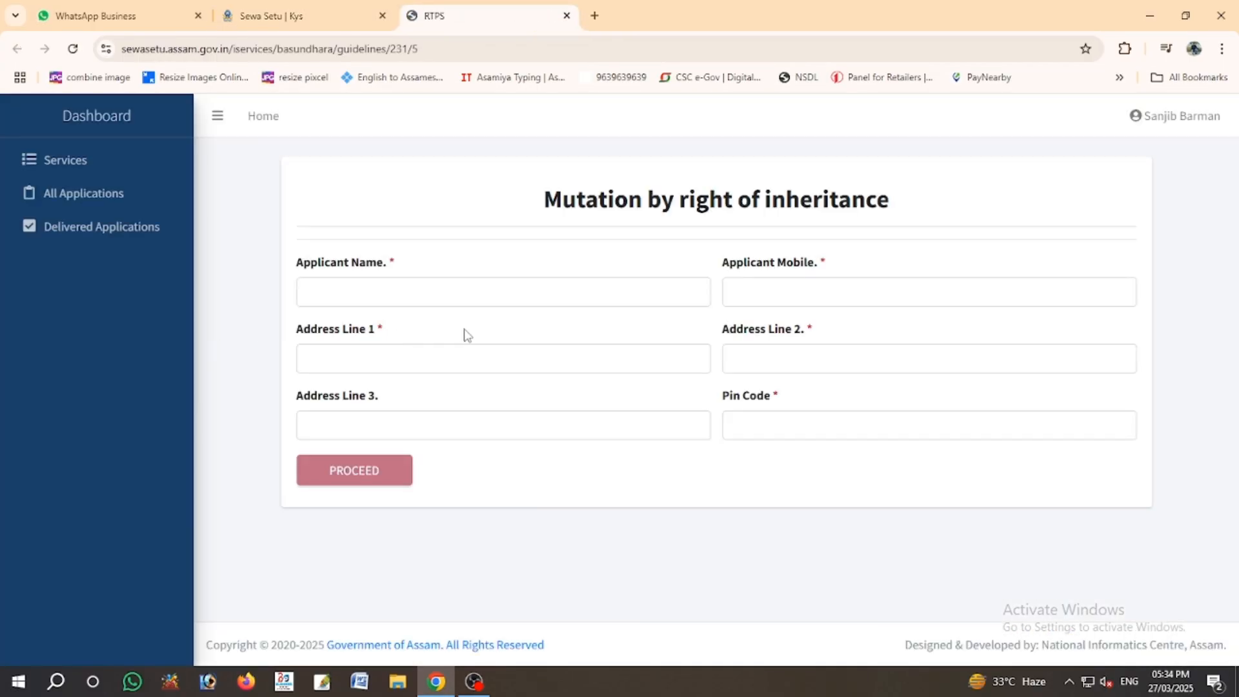
{"action": "left_click", "coordinate": [464, 294]}
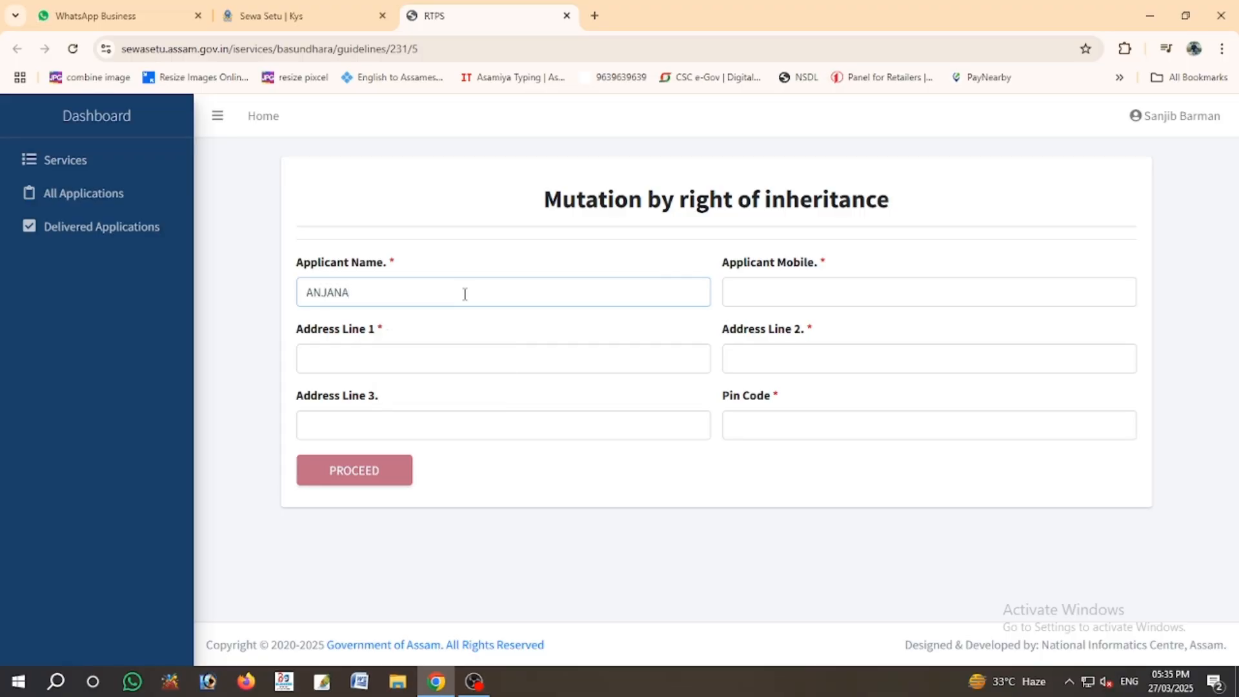
{"action": "key", "text": "Tab"}
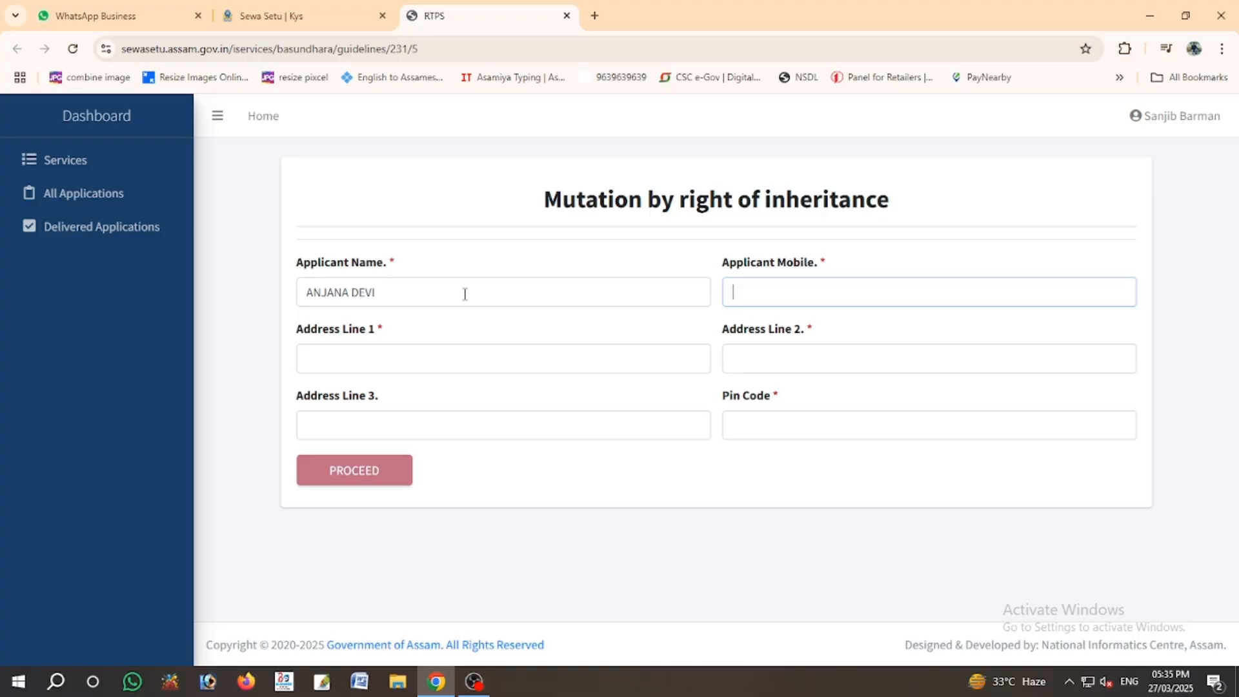
- Enter the applicant's two address lines and pin code, then proceed
{"action": "key", "text": "Tab"}
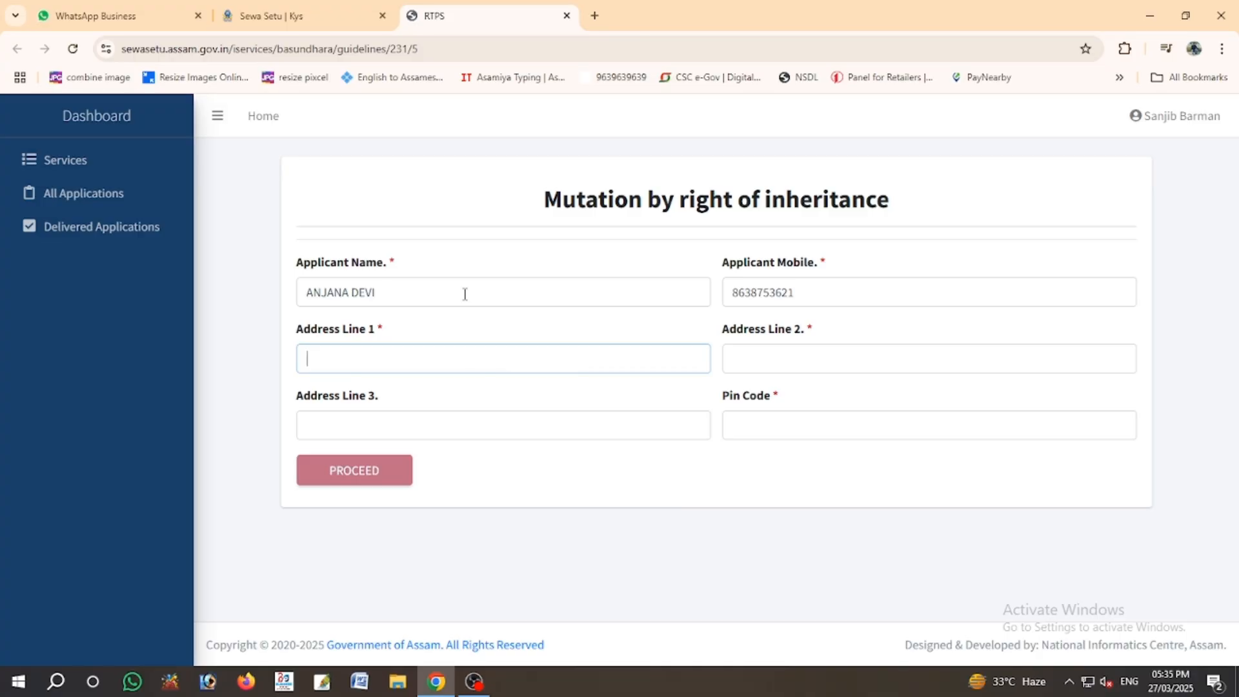
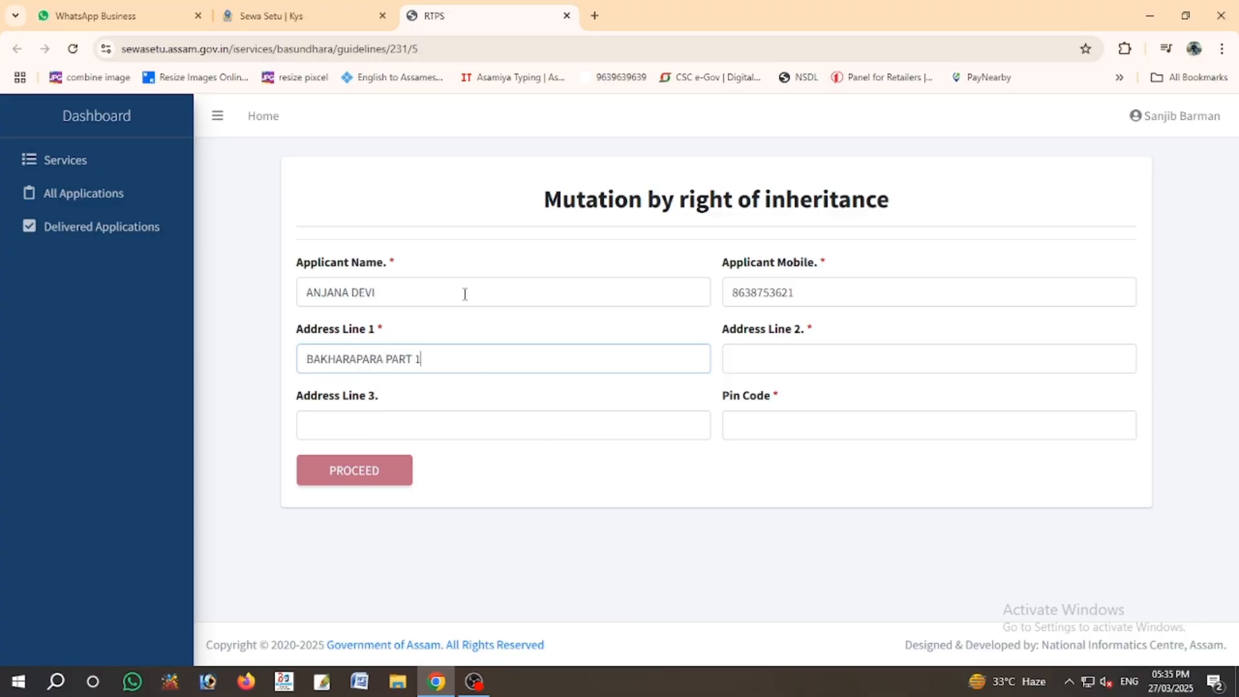
{"action": "key", "text": "Tab"}
{"action": "type", "text": "BONG"}
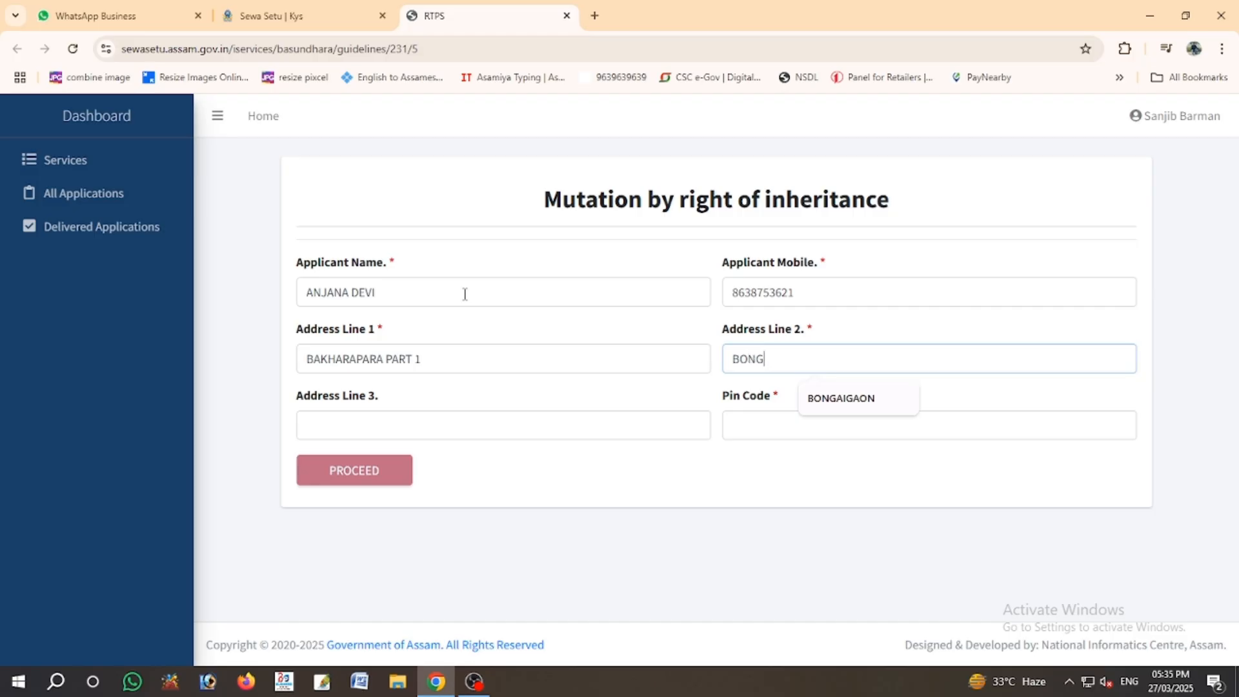
{"action": "type", "text": "AIGAON MB"}
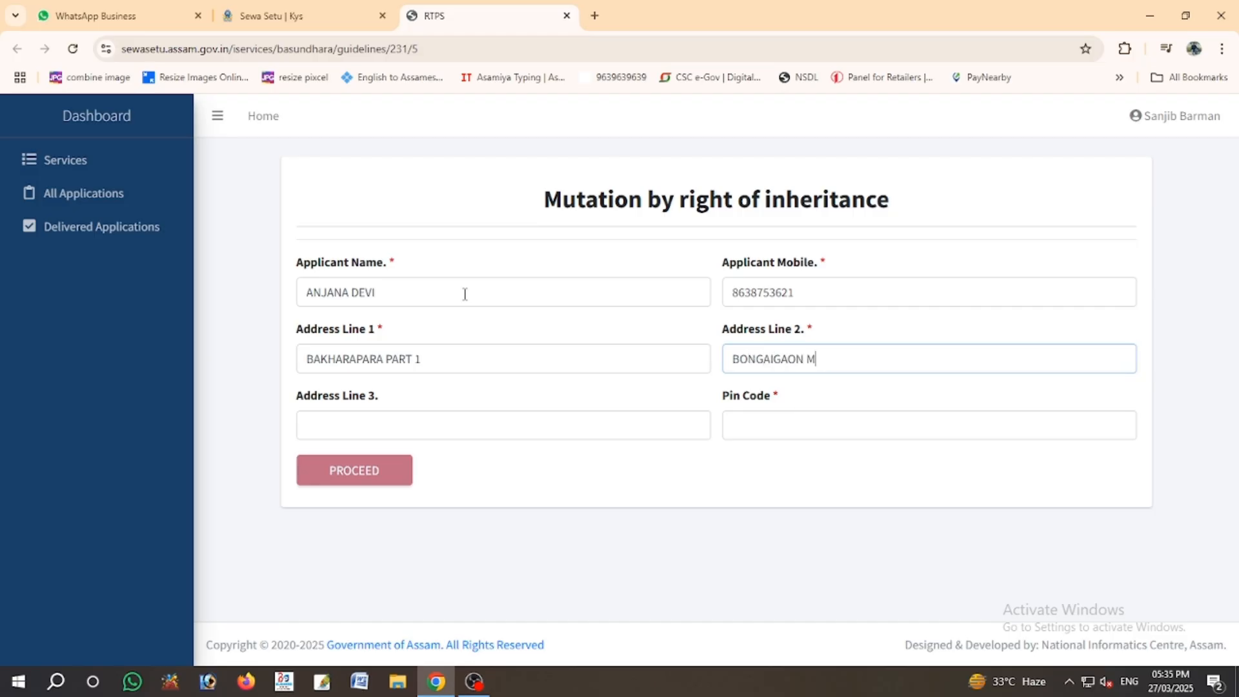
{"action": "left_click", "coordinate": [779, 418]}
{"action": "type", "text": "783380"}
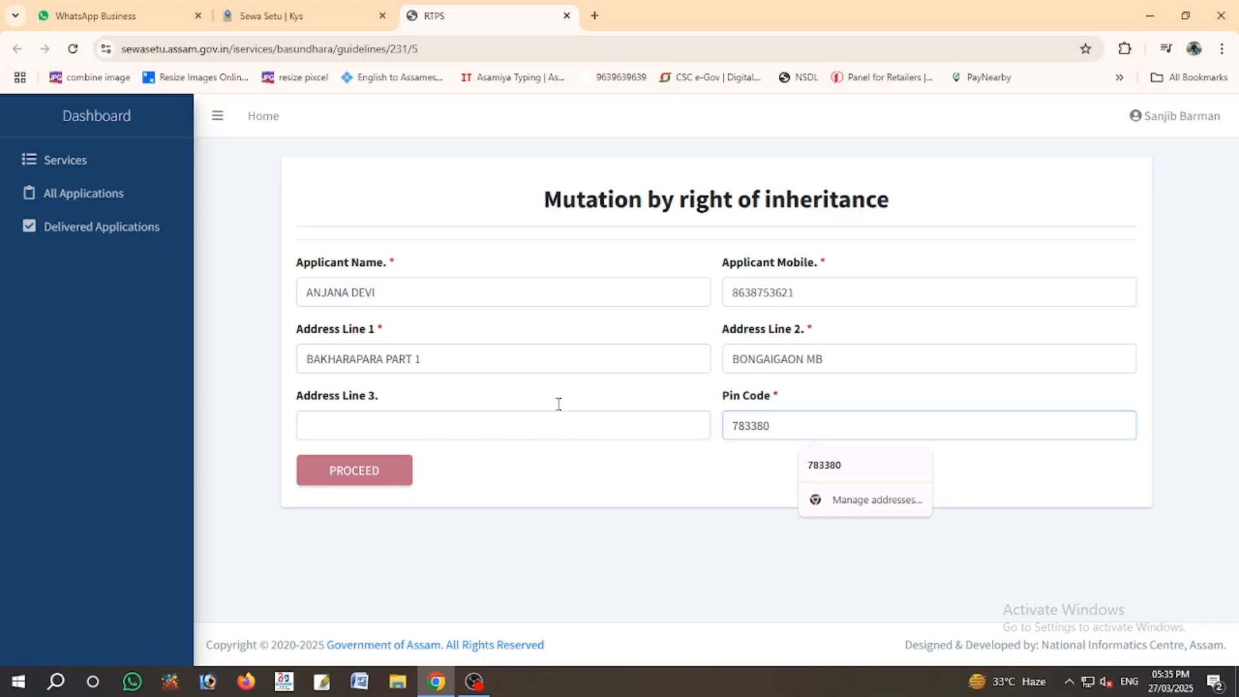
{"action": "left_click", "coordinate": [692, 476]}
{"action": "left_click", "coordinate": [390, 476]}
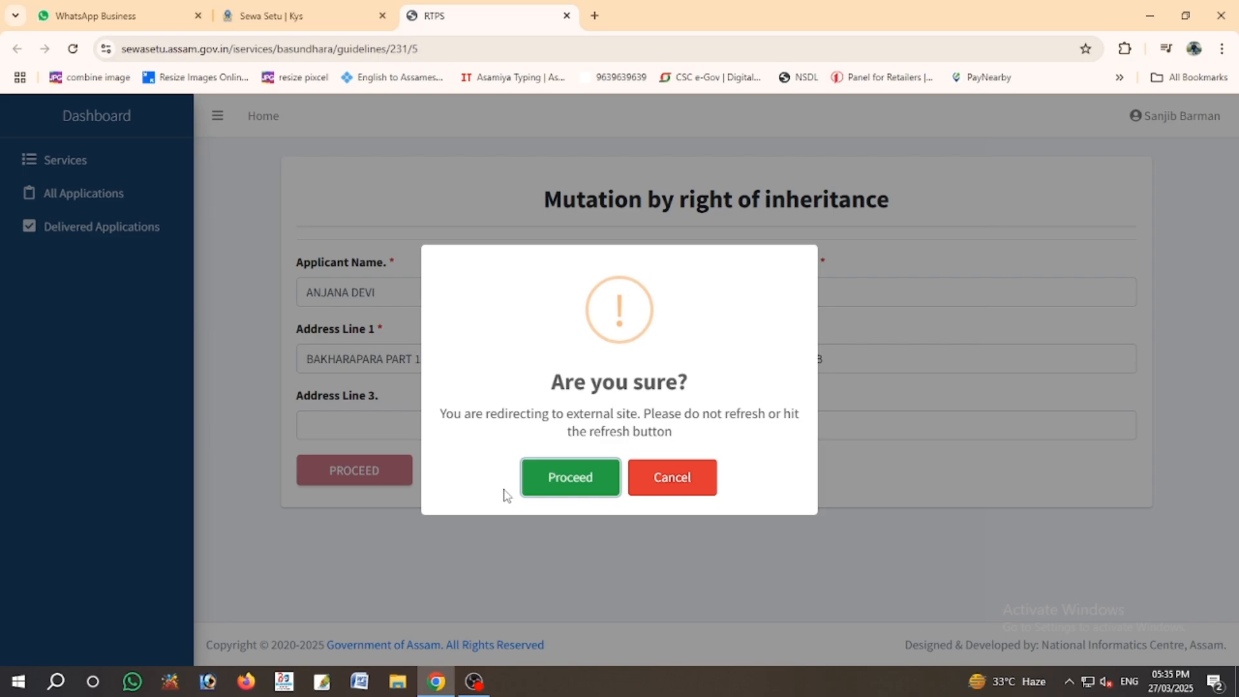
- Confirm the redirect, verify by PAN without Aadhaar, answer No for PM-Kisan, and continue to Land Details
{"action": "left_click", "coordinate": [559, 479]}
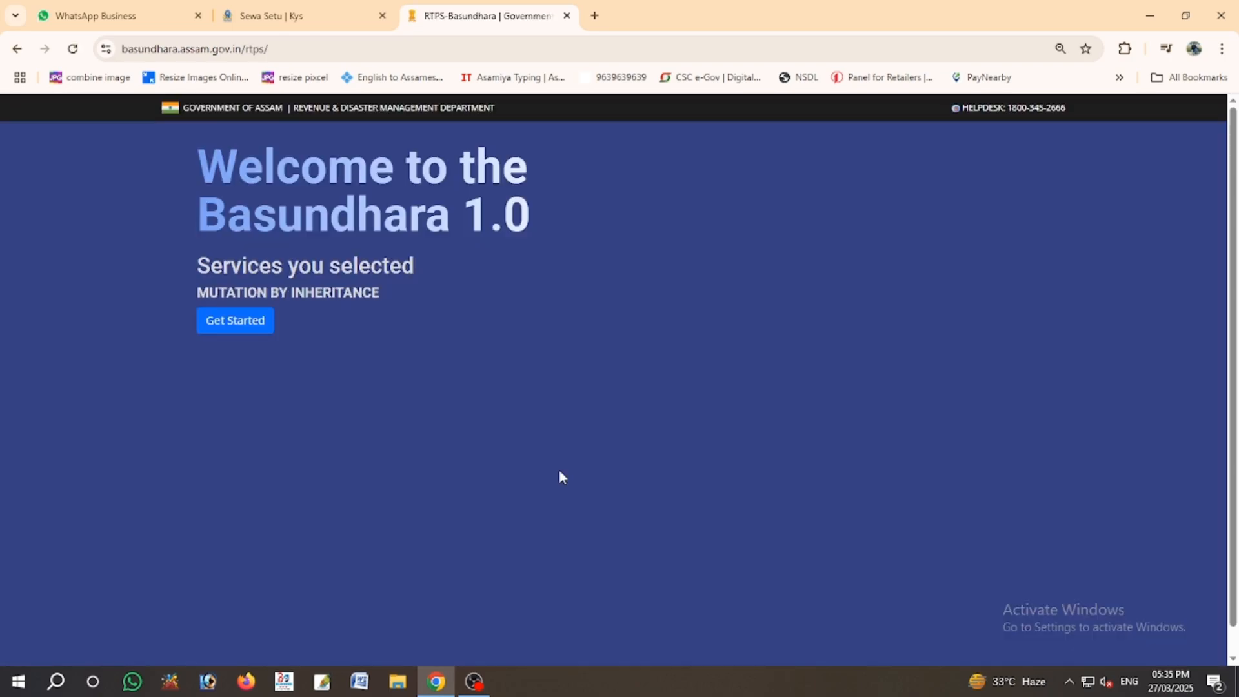
{"action": "left_click", "coordinate": [233, 327]}
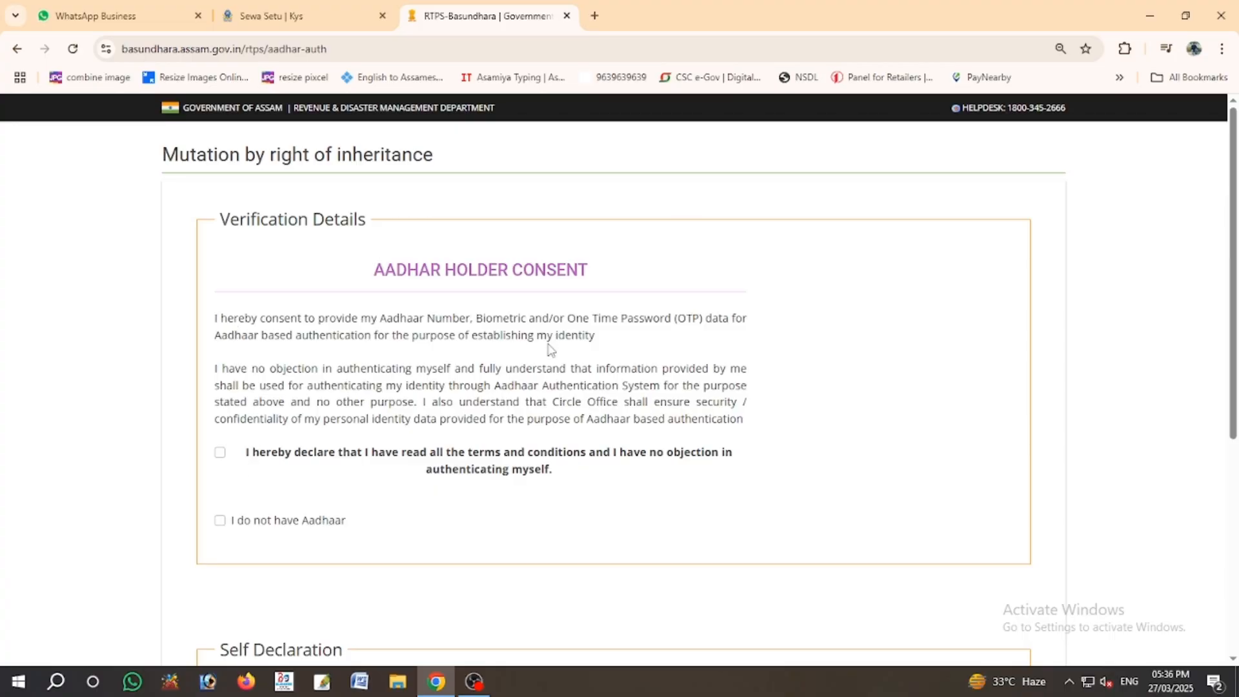
{"action": "left_click", "coordinate": [220, 521]}
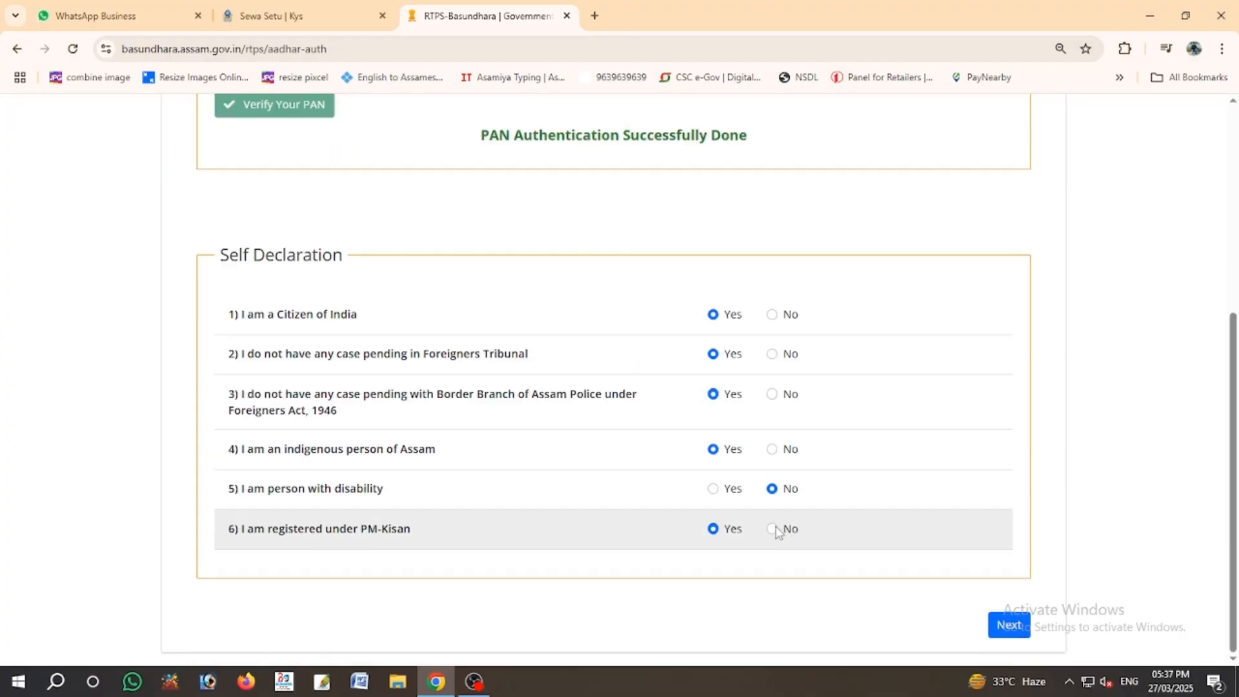
{"action": "left_click", "coordinate": [772, 529]}
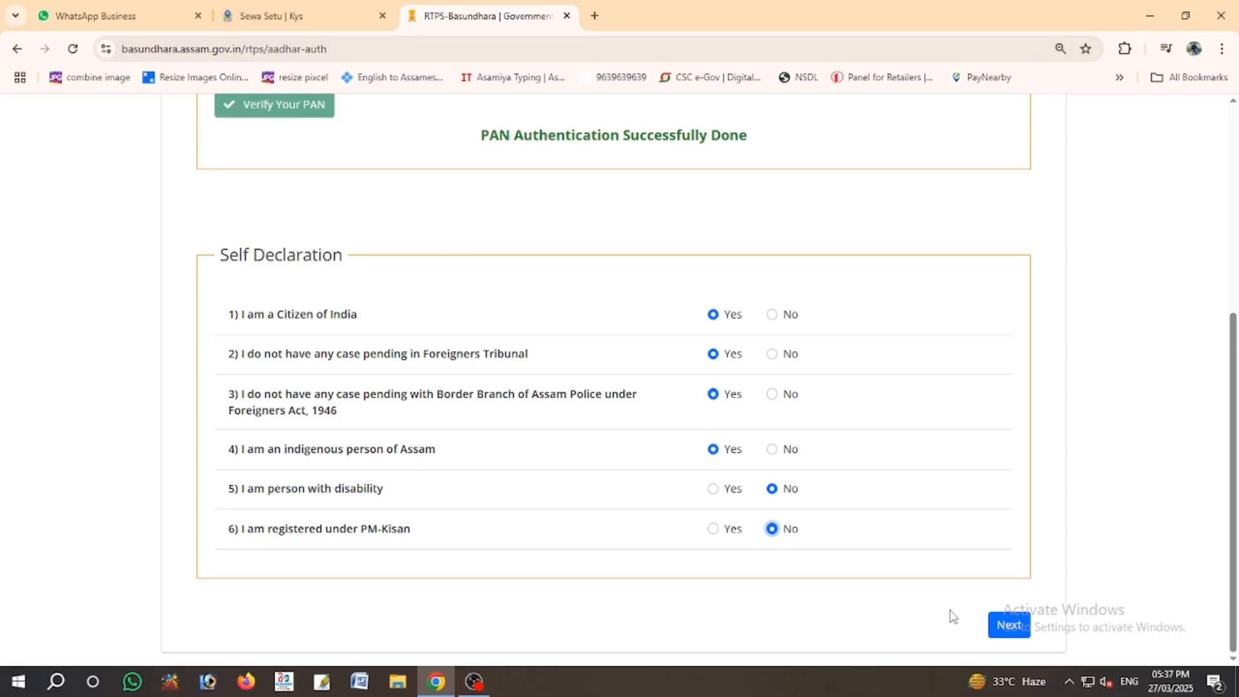
{"action": "left_click", "coordinate": [1004, 627]}
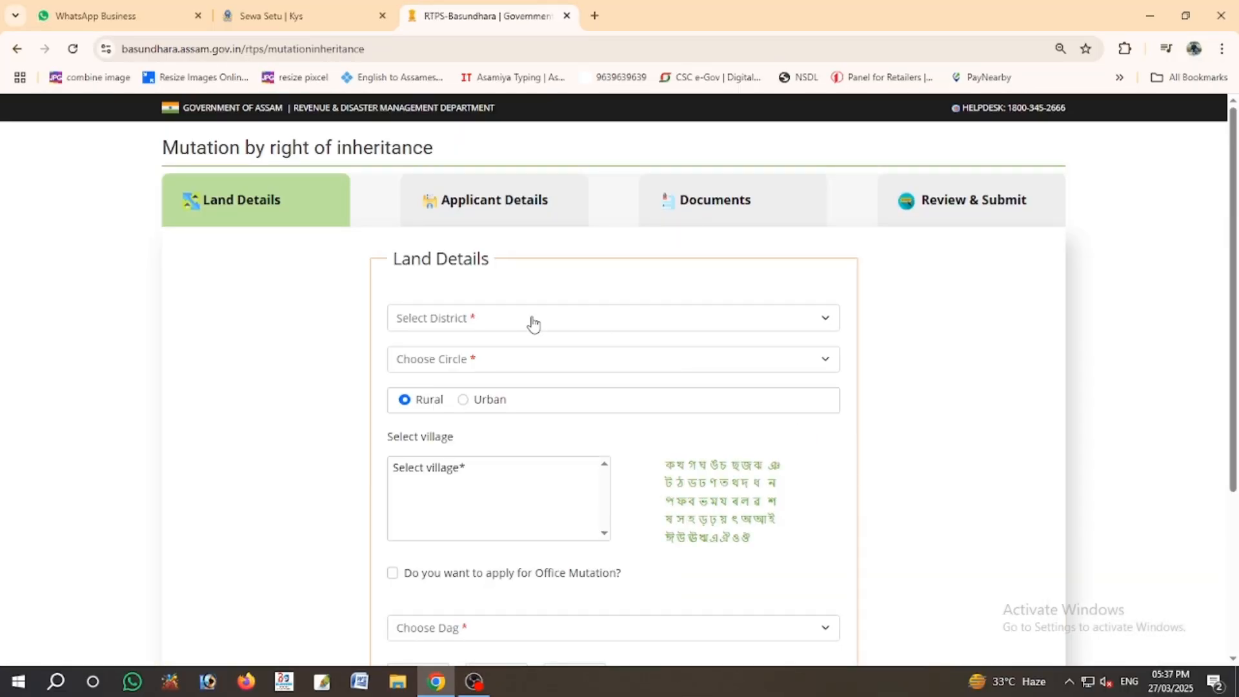
- Set the land location to Bongaigaon district, BONGAIGAON circle, urban area
{"action": "left_click", "coordinate": [531, 319]}
{"action": "left_click", "coordinate": [476, 404]}
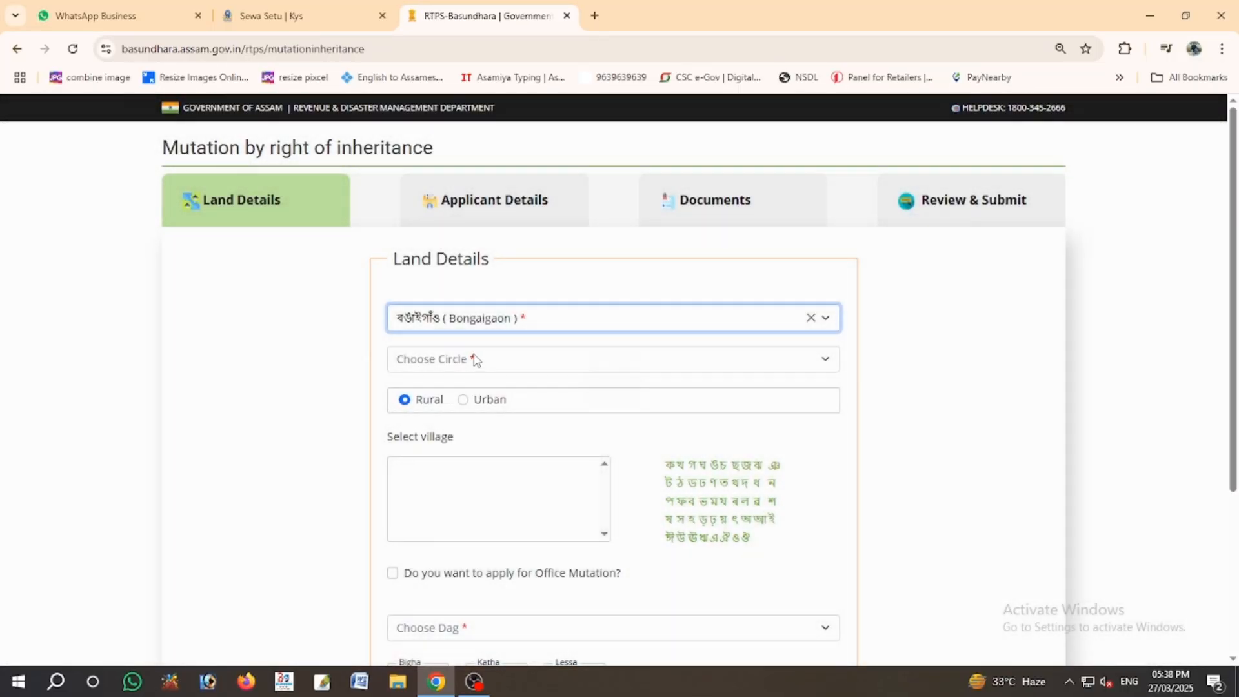
{"action": "left_click", "coordinate": [475, 360]}
{"action": "left_click", "coordinate": [452, 472]}
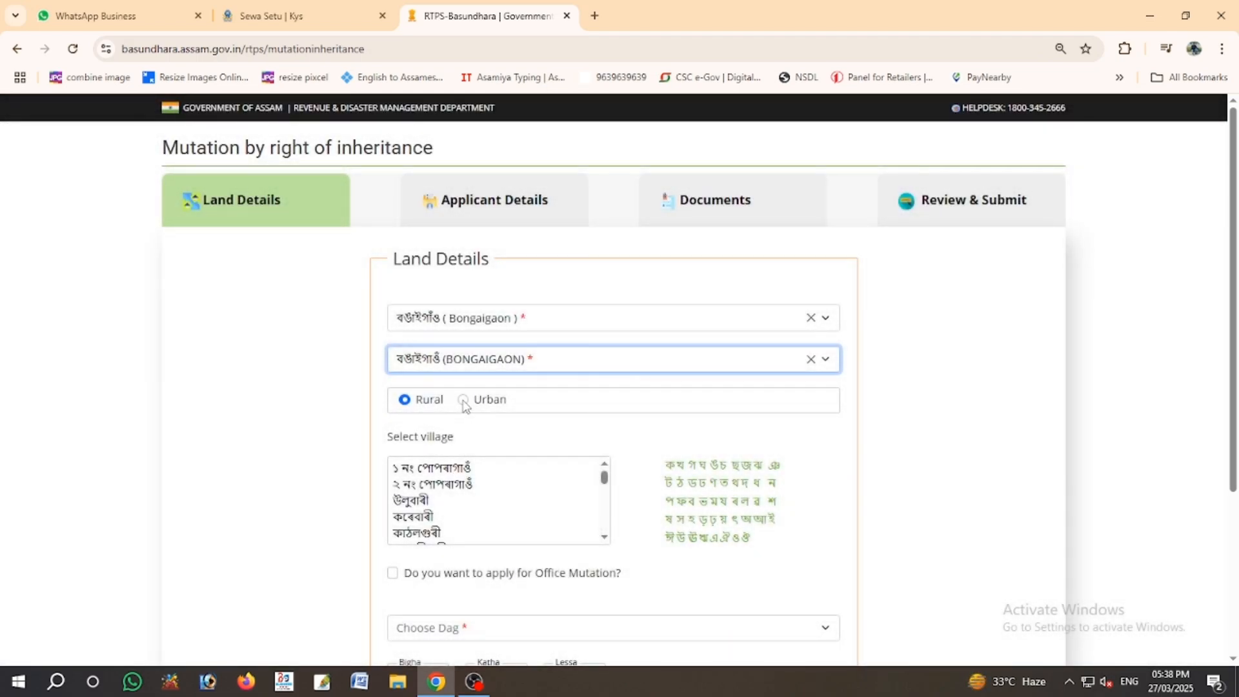
{"action": "left_click", "coordinate": [463, 400]}
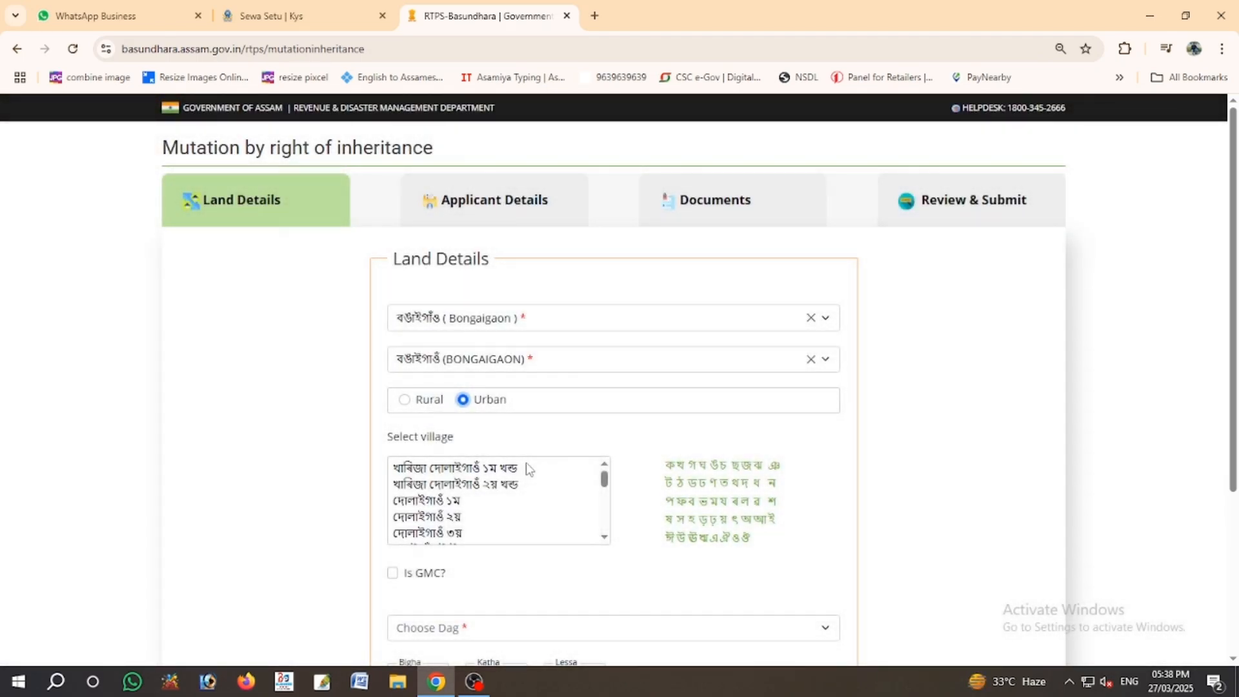
{"action": "left_click", "coordinate": [604, 537]}
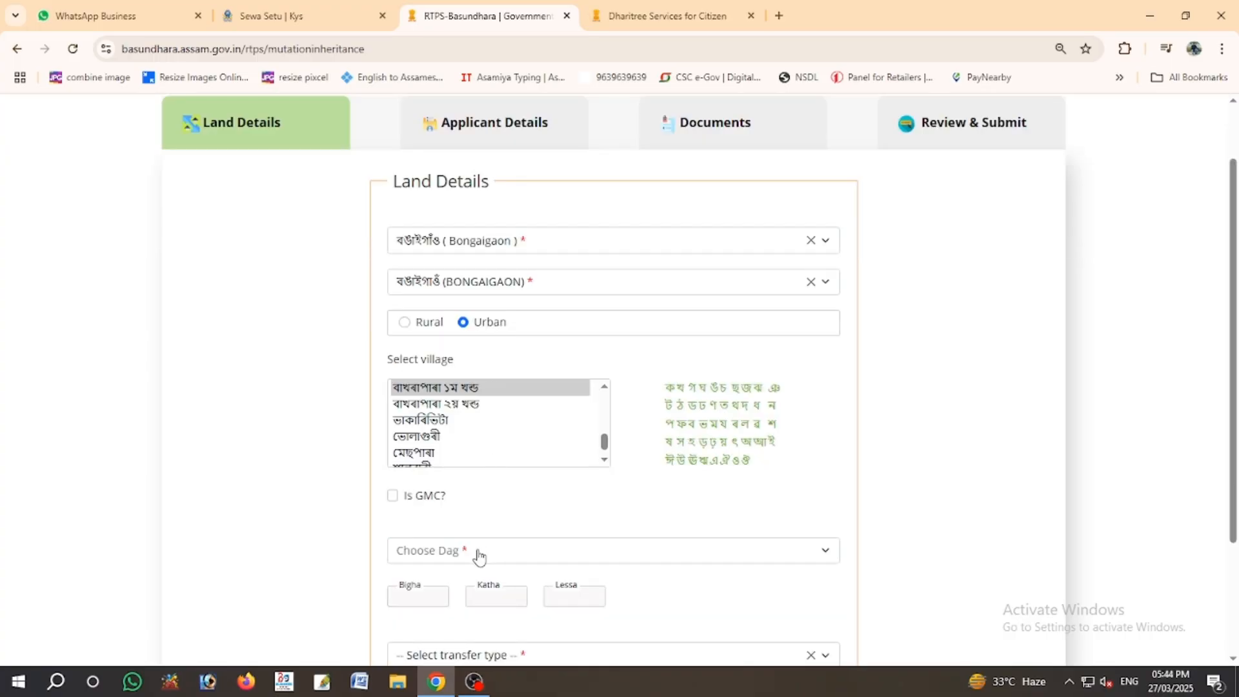
- Choose dag 116 and inheritance (উত্তৰাধিকাৰী সূত্ৰে) as the transfer type, then go to Applicant Details
{"action": "left_click", "coordinate": [479, 553]}
{"action": "type", "text": "116"}
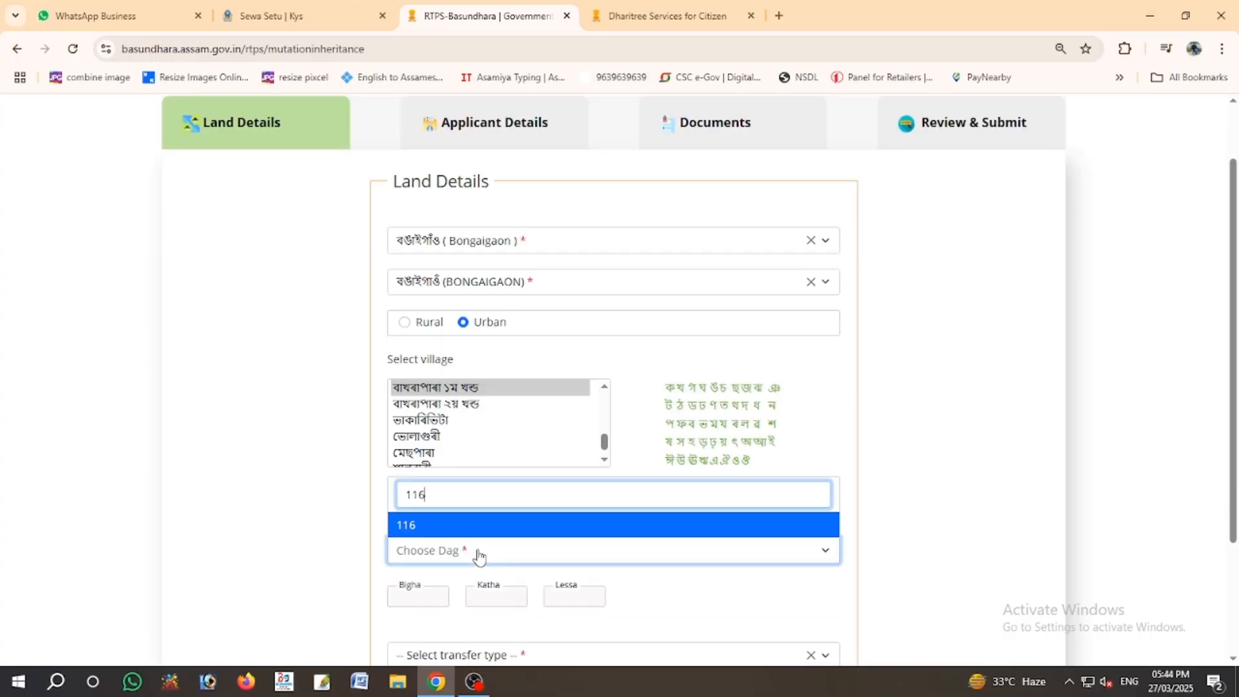
{"action": "key", "text": "Return"}
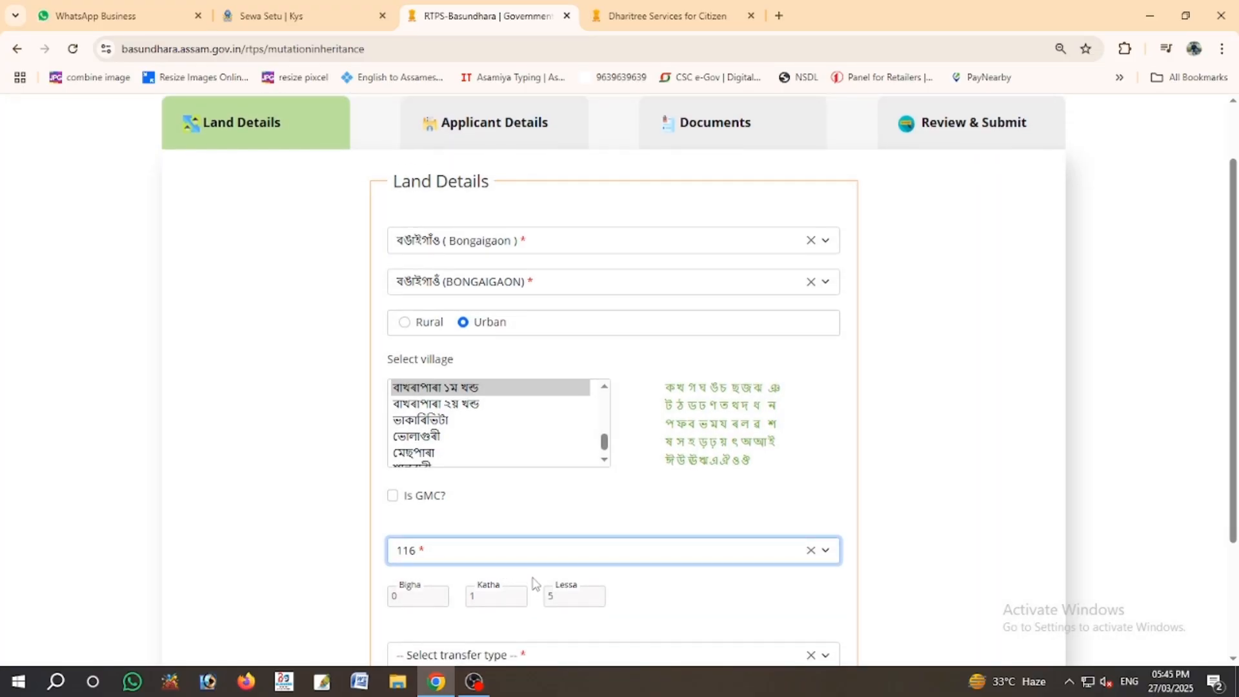
{"action": "scroll", "coordinate": [536, 584], "scroll_direction": "down", "scroll_amount": 3}
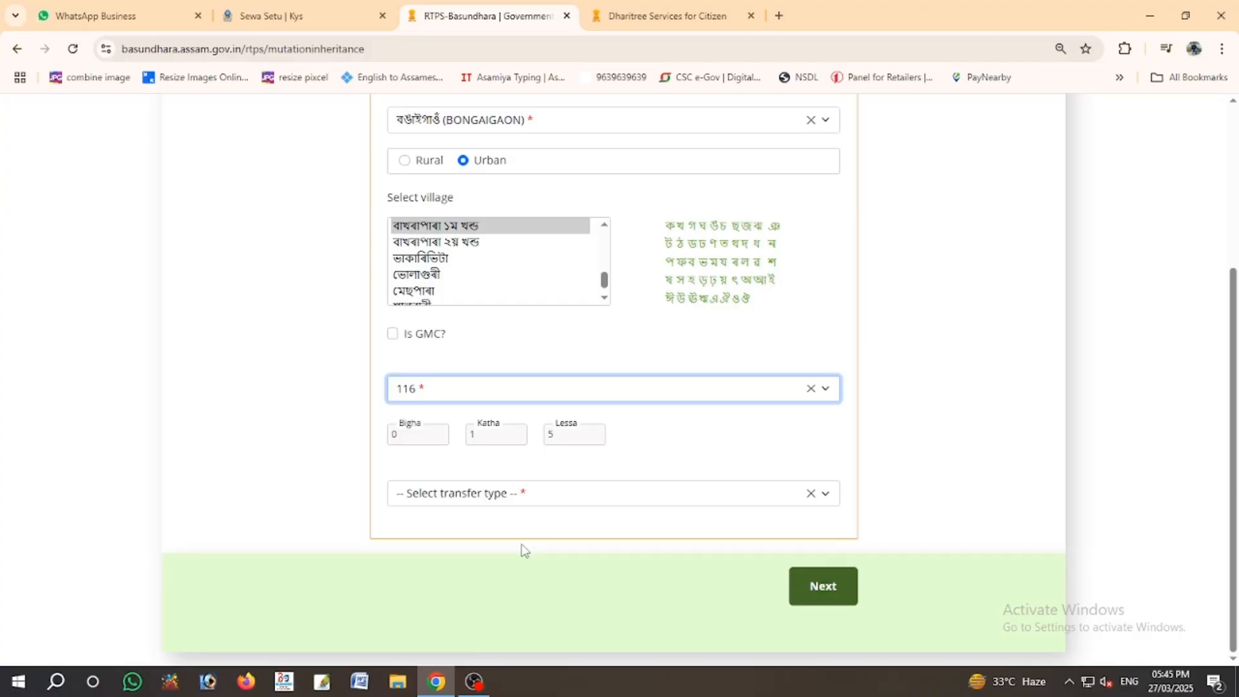
{"action": "left_click", "coordinate": [490, 497]}
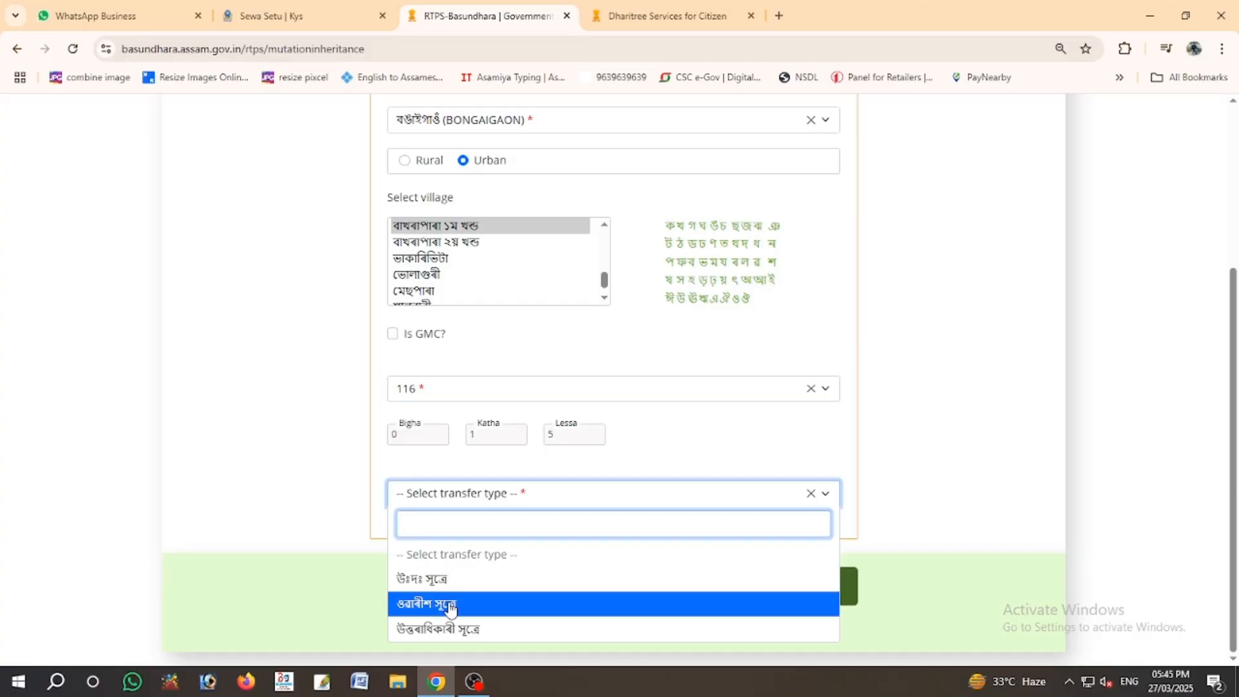
{"action": "left_click", "coordinate": [443, 629]}
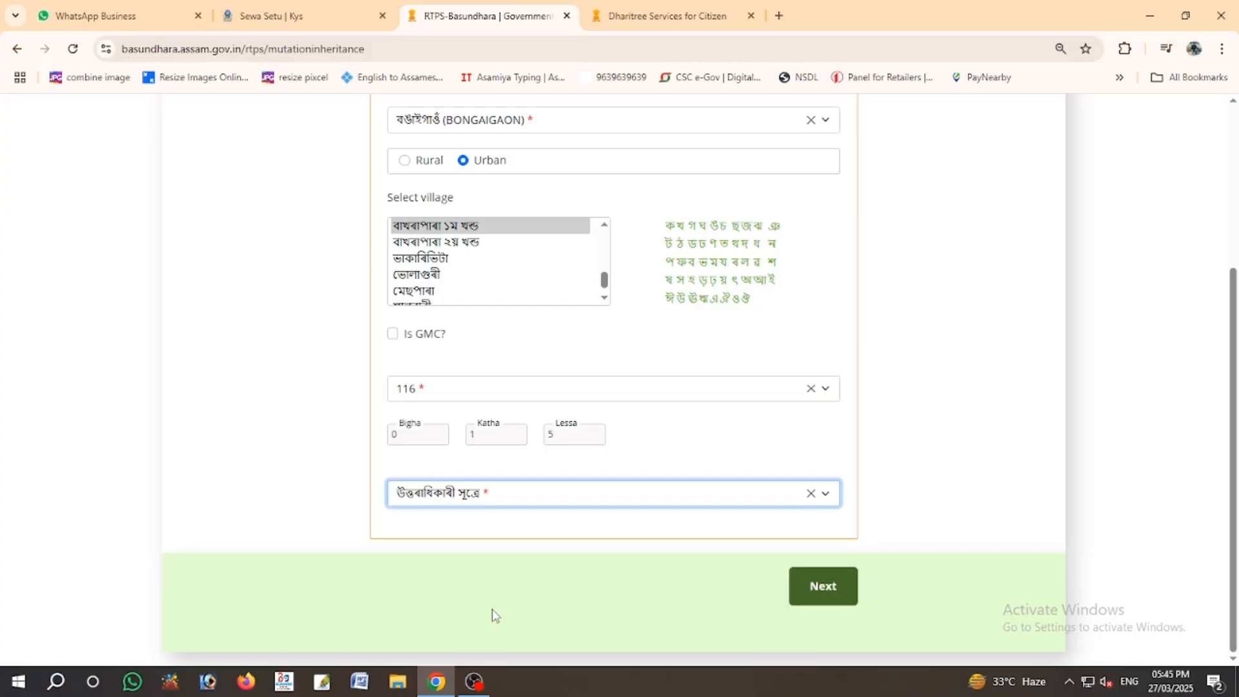
{"action": "left_click", "coordinate": [823, 587]}
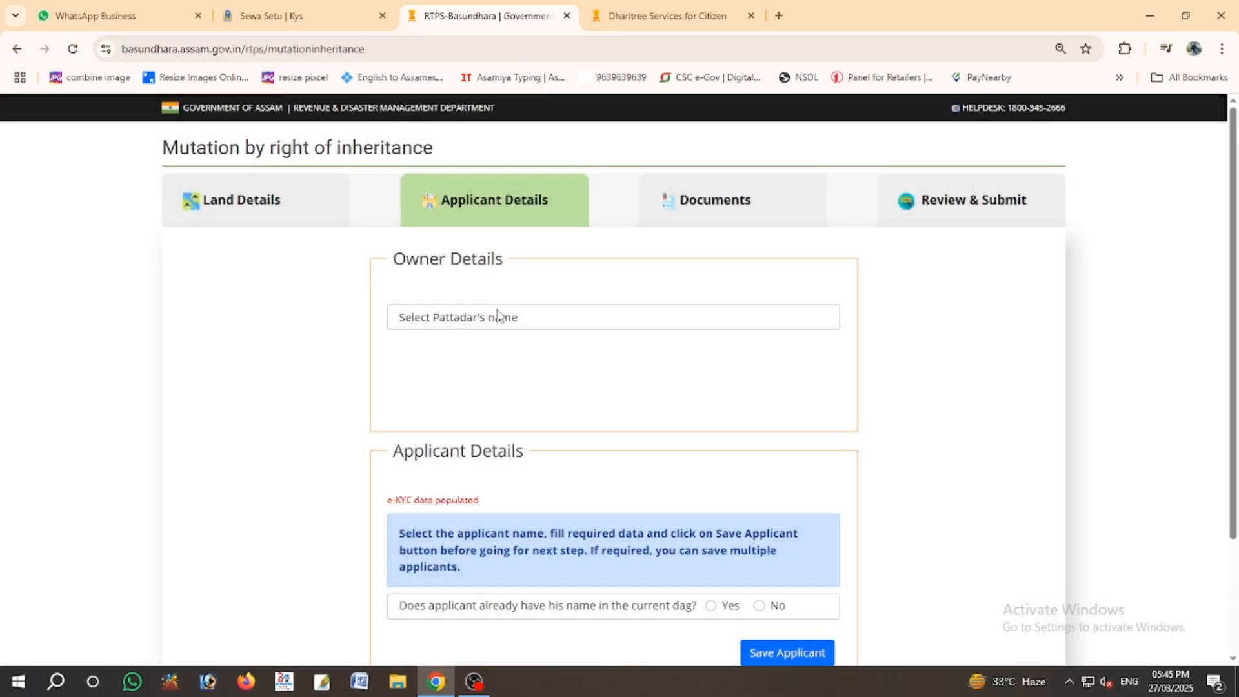
- Pick the first pattadar as owner, answer No for already in the dag, and select the translated name
{"action": "left_click", "coordinate": [496, 317]}
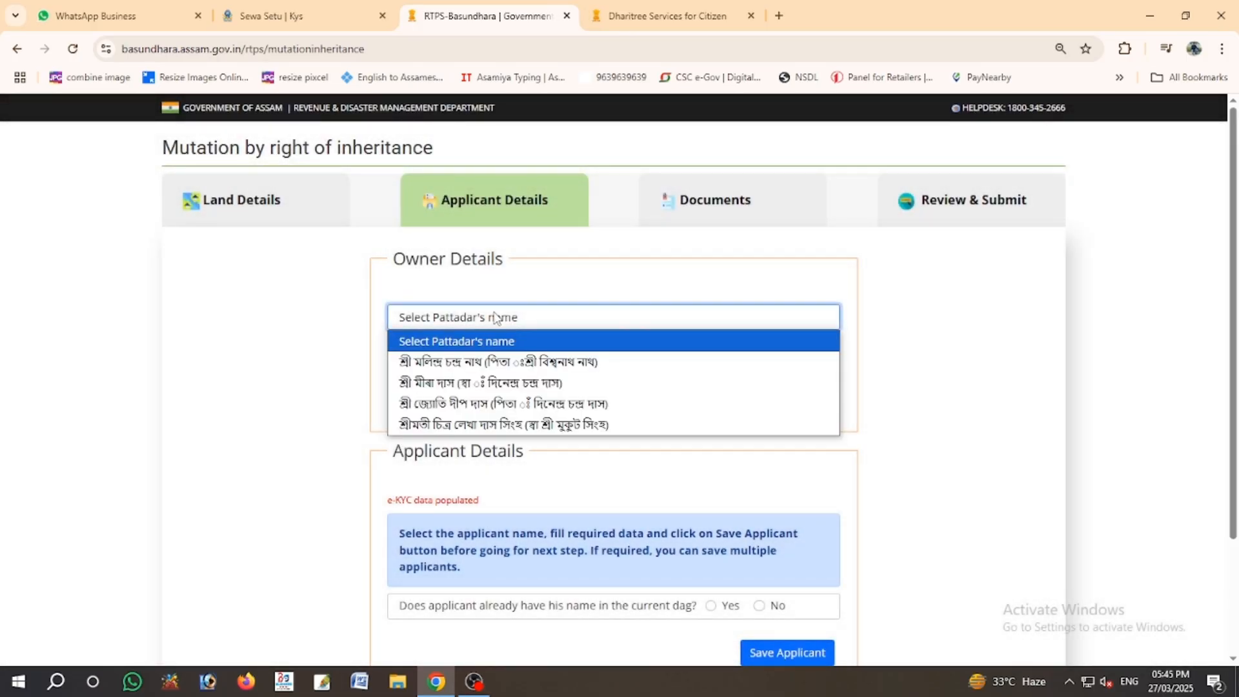
{"action": "left_click", "coordinate": [488, 362]}
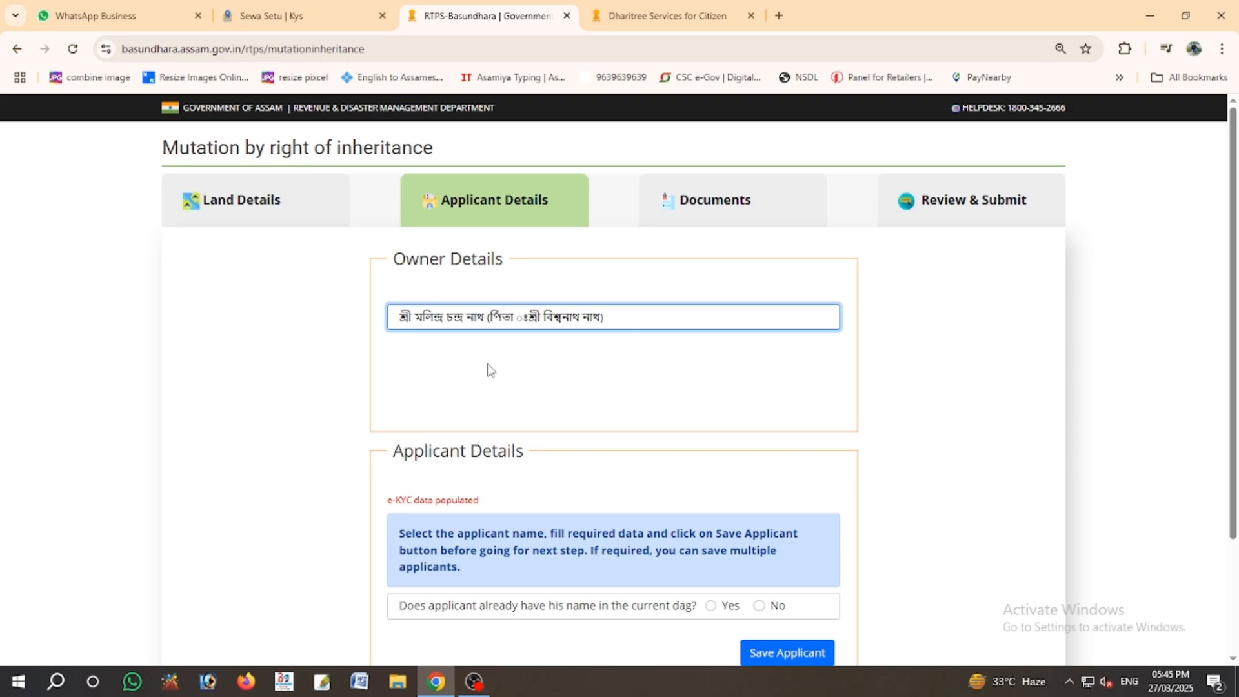
{"action": "scroll", "coordinate": [489, 370], "scroll_direction": "down", "scroll_amount": 3}
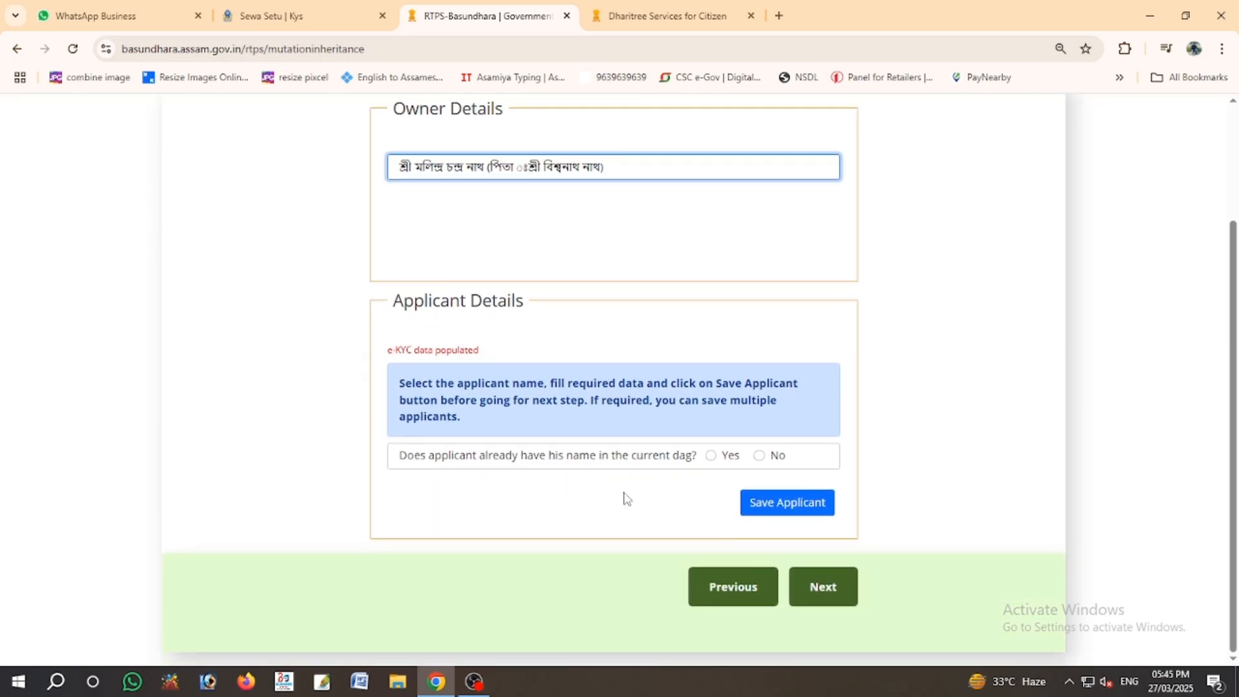
{"action": "left_click", "coordinate": [760, 456]}
{"action": "scroll", "coordinate": [636, 452], "scroll_direction": "up", "scroll_amount": 2}
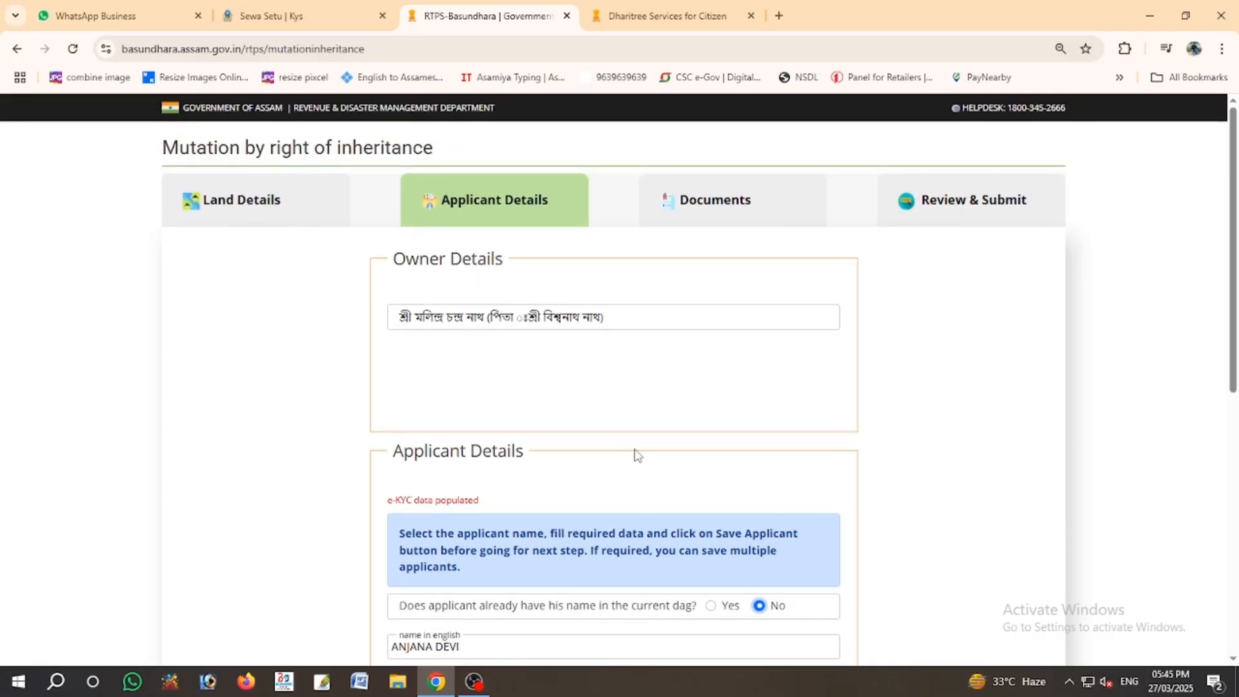
{"action": "scroll", "coordinate": [636, 452], "scroll_direction": "down", "scroll_amount": 1}
{"action": "scroll", "coordinate": [636, 453], "scroll_direction": "down", "scroll_amount": 2}
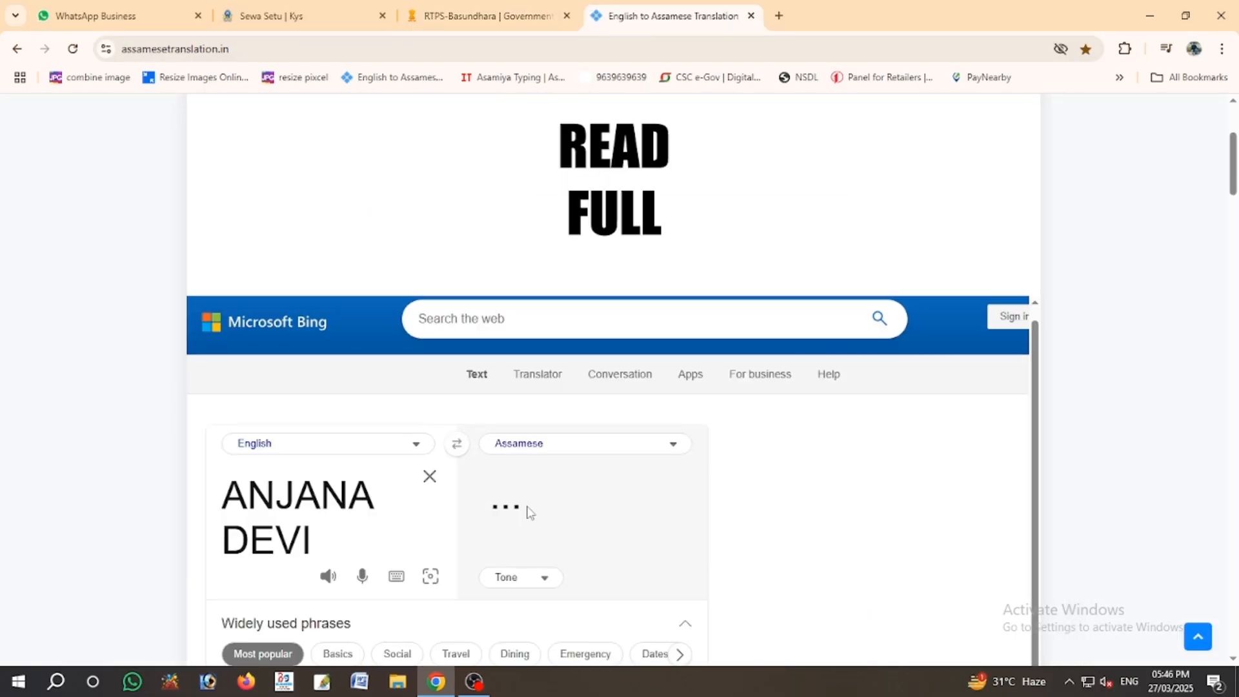
{"action": "triple_click", "coordinate": [553, 507]}
{"action": "key", "text": "ctrl+c"}
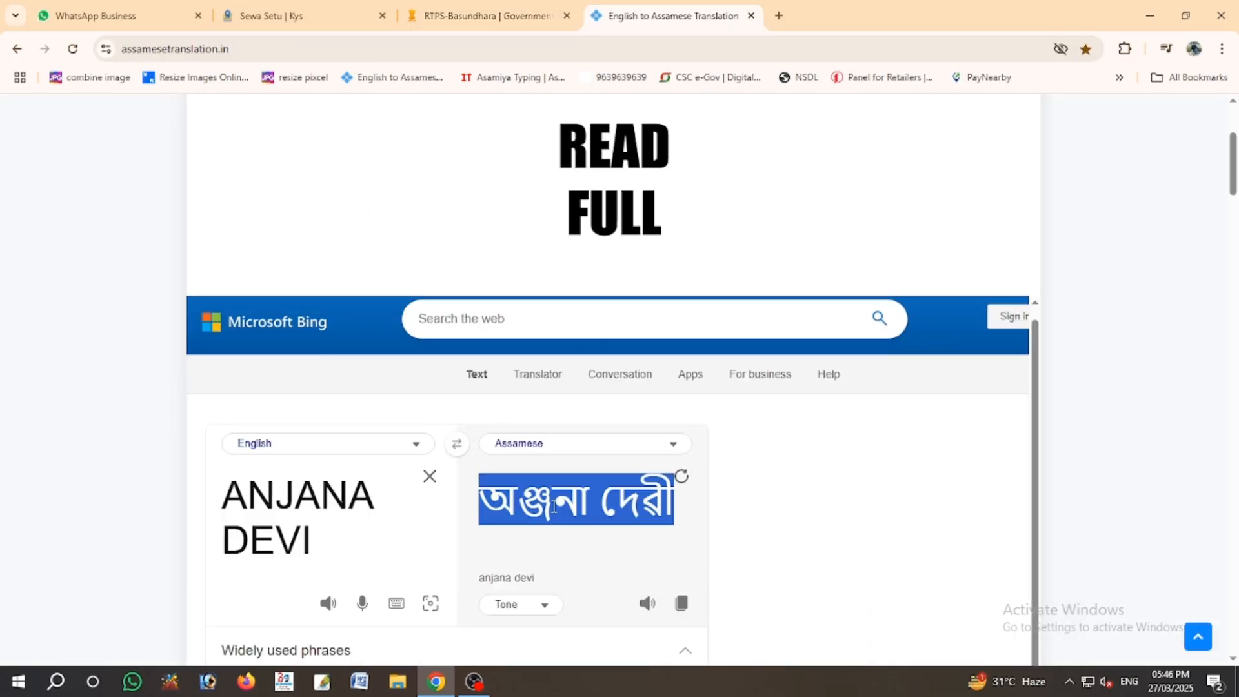
- Paste the applicant's Assamese name and set gender to Female
{"action": "left_click", "coordinate": [516, 8]}
{"action": "left_click", "coordinate": [437, 455]}
{"action": "key", "text": "ctrl+v"}
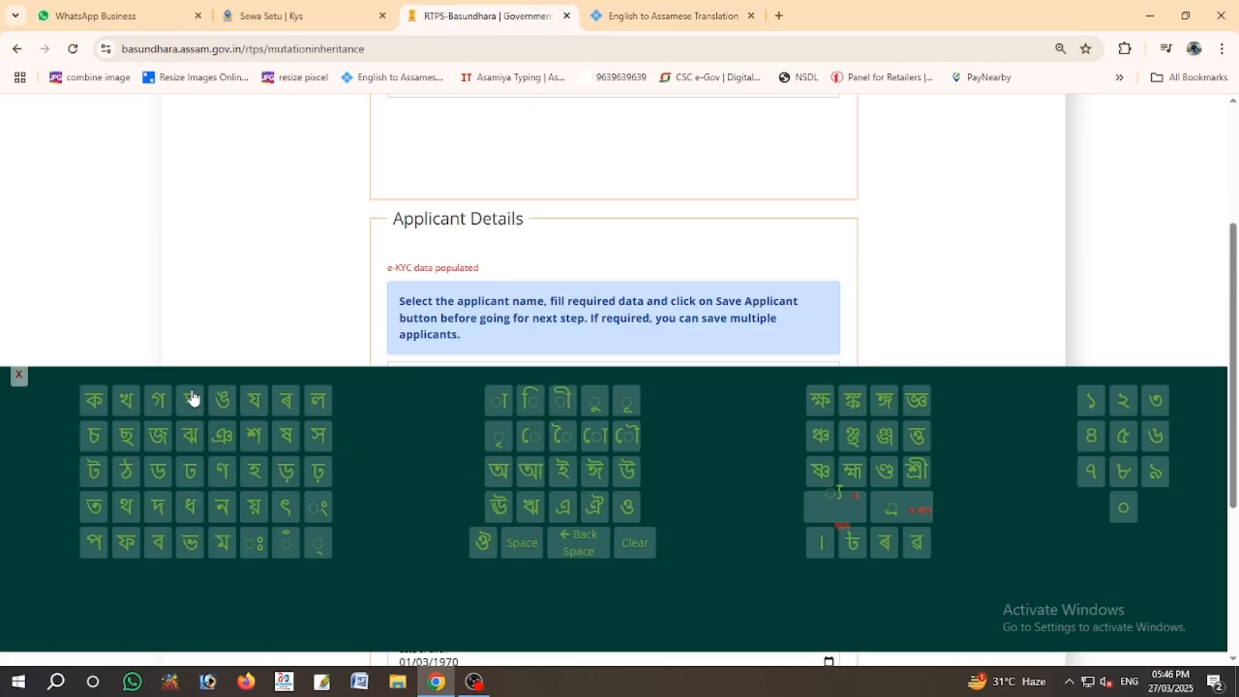
{"action": "left_click", "coordinate": [18, 375]}
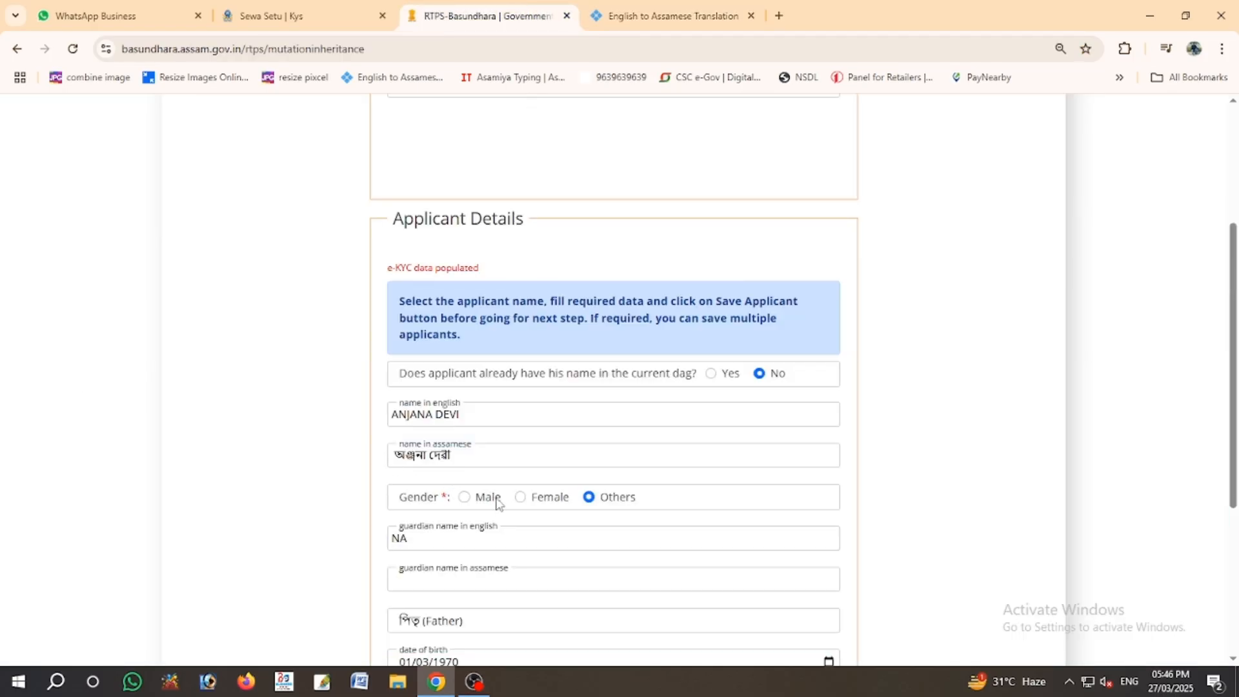
{"action": "left_click", "coordinate": [520, 499]}
- Replace the NA placeholder with the late guardian's full name in English and select it
{"action": "scroll", "coordinate": [521, 505], "scroll_direction": "down", "scroll_amount": 3}
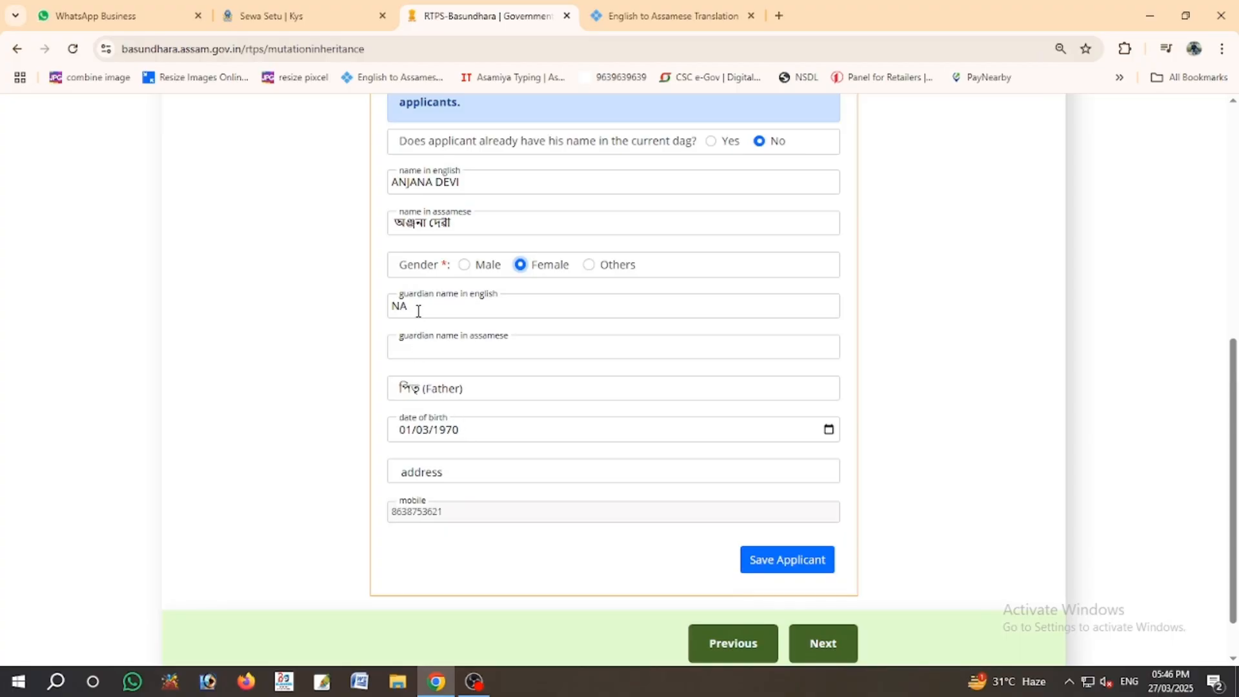
{"action": "double_click", "coordinate": [386, 311]}
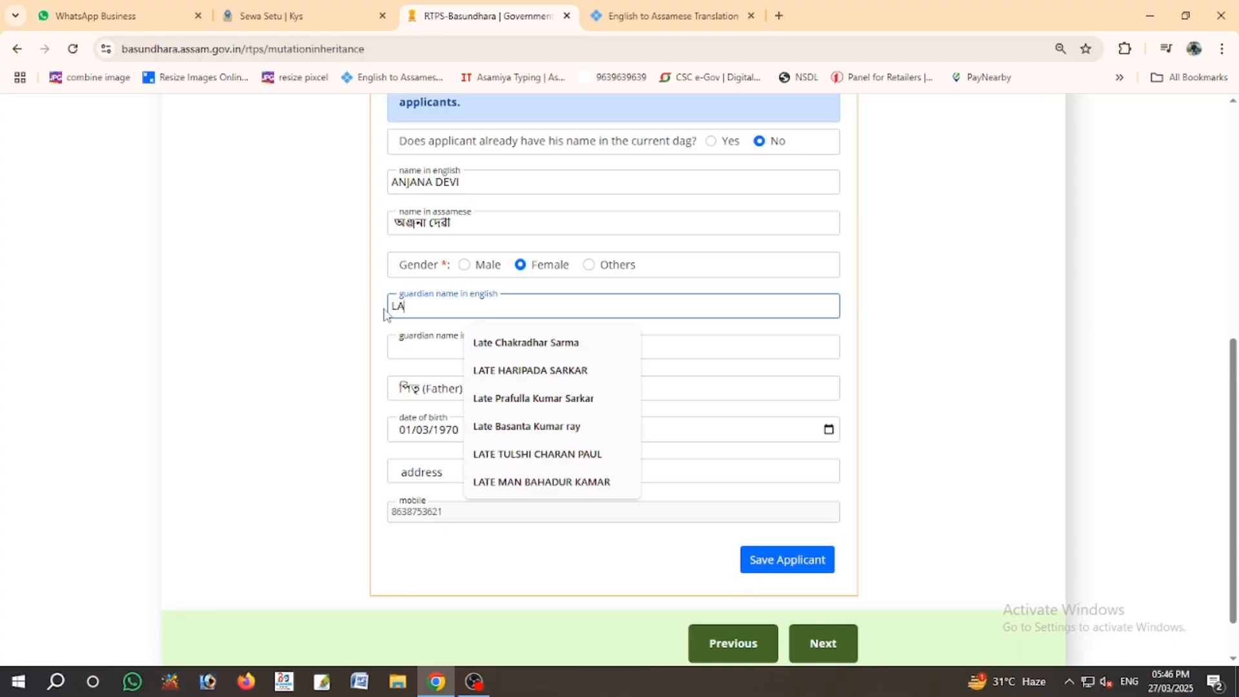
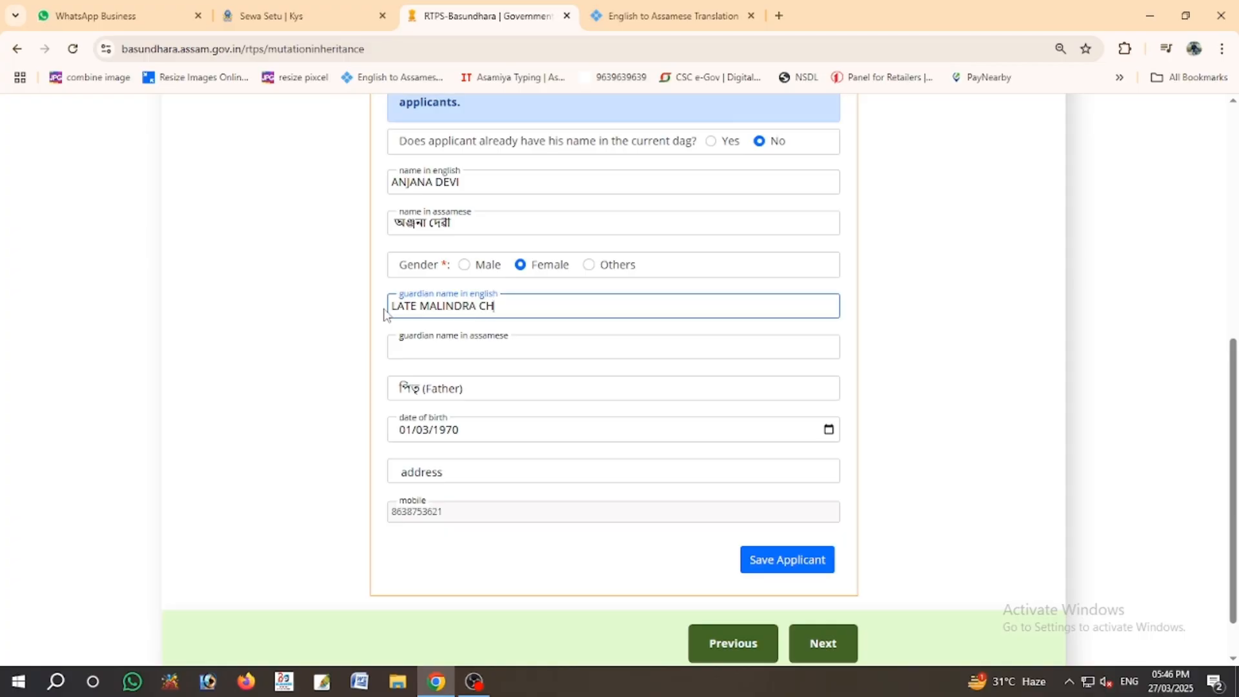
{"action": "key", "text": "ctrl+a"}
{"action": "key", "text": "ctrl+c"}
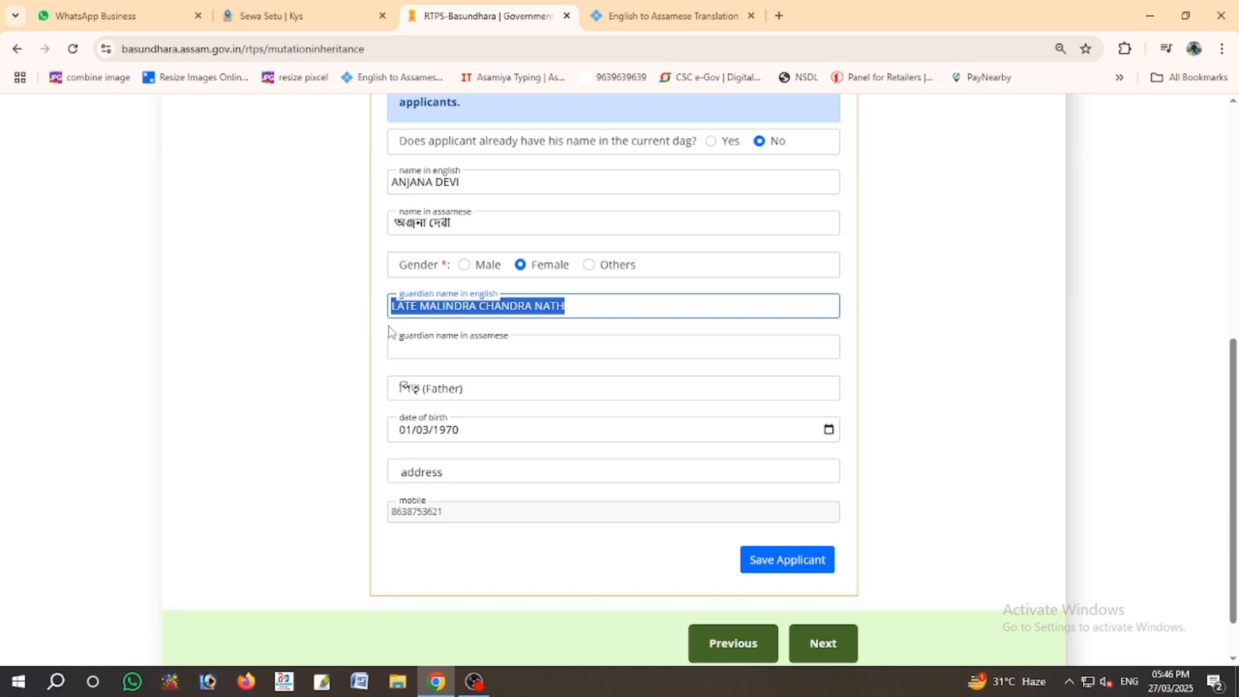
- Translate the guardian's name in Bing Translator and paste the Assamese result into the guardian-name field
{"action": "left_click", "coordinate": [665, 15]}
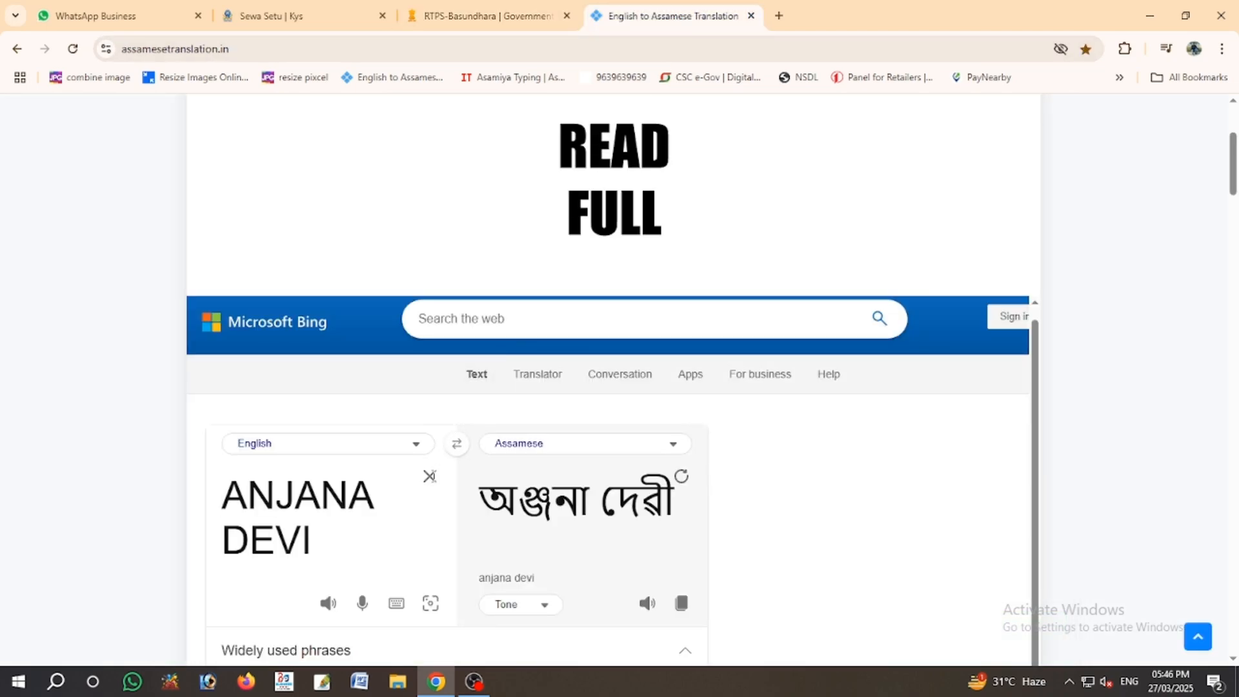
{"action": "left_click", "coordinate": [430, 478]}
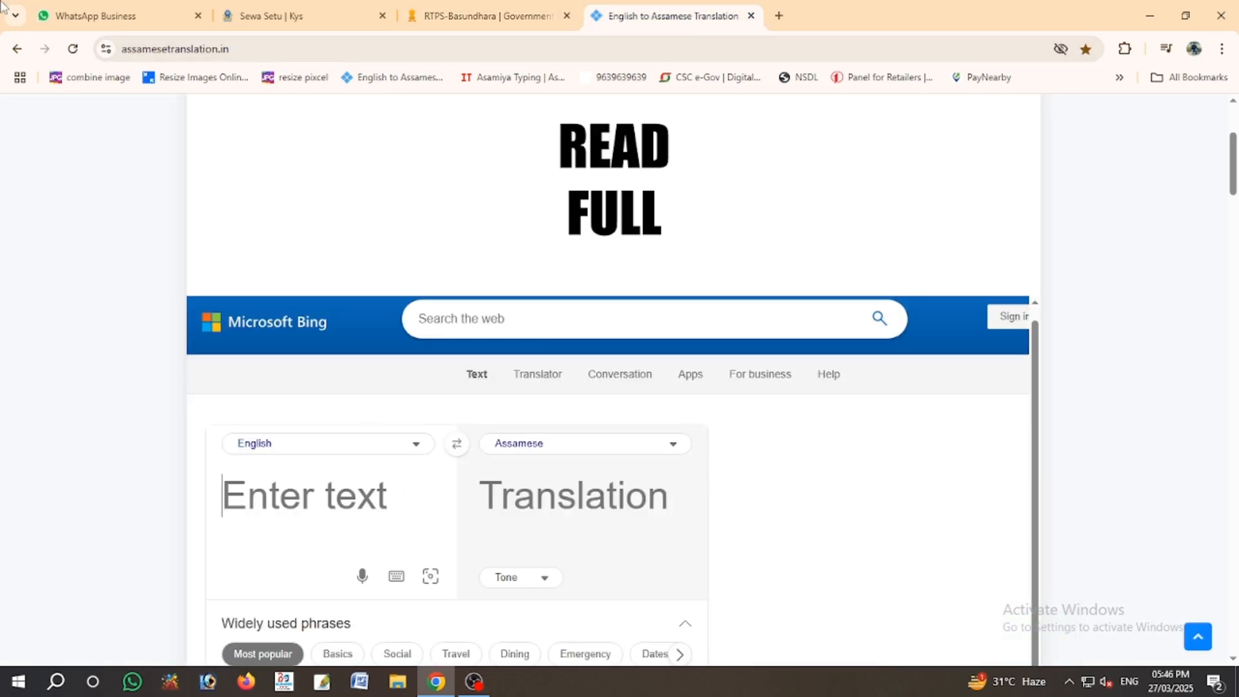
{"action": "key", "text": "ctrl+v"}
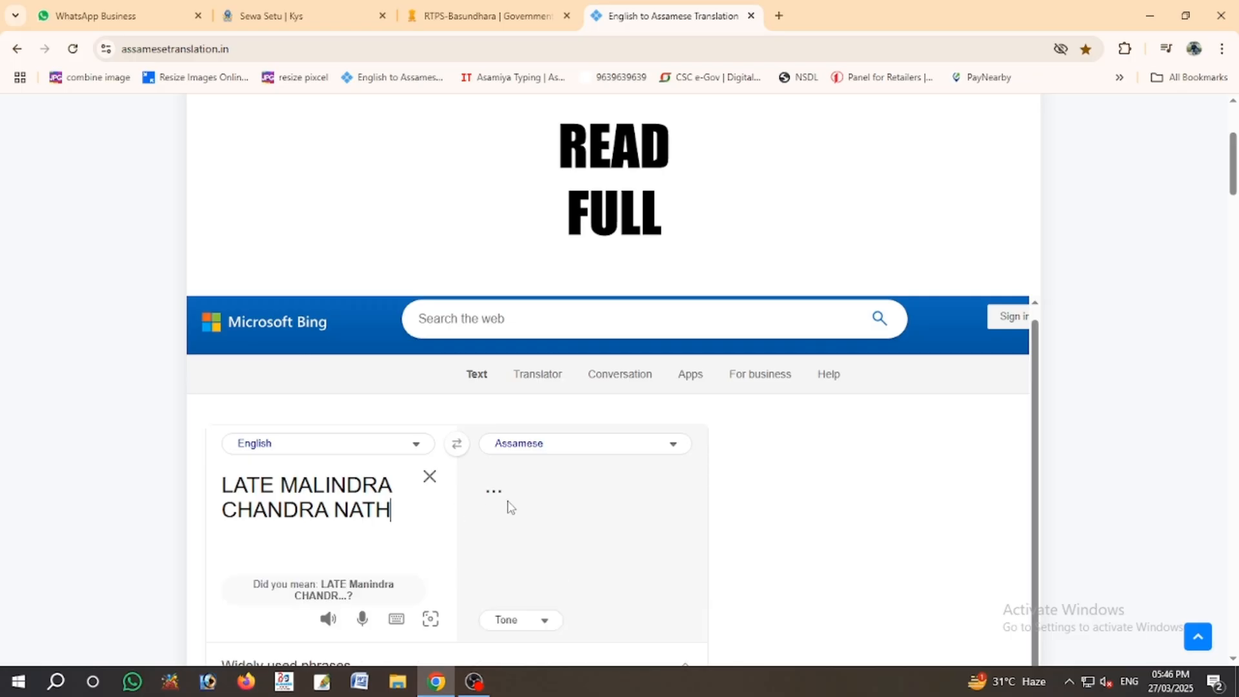
{"action": "triple_click", "coordinate": [559, 495]}
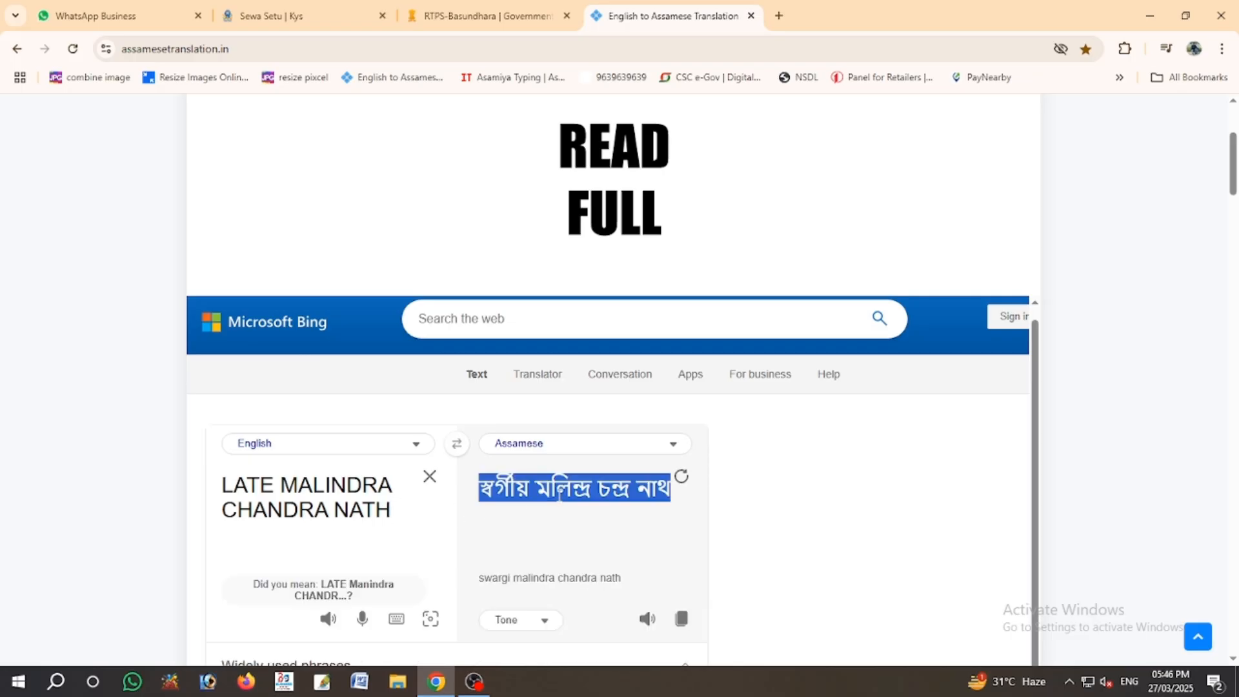
{"action": "key", "text": "ctrl+c"}
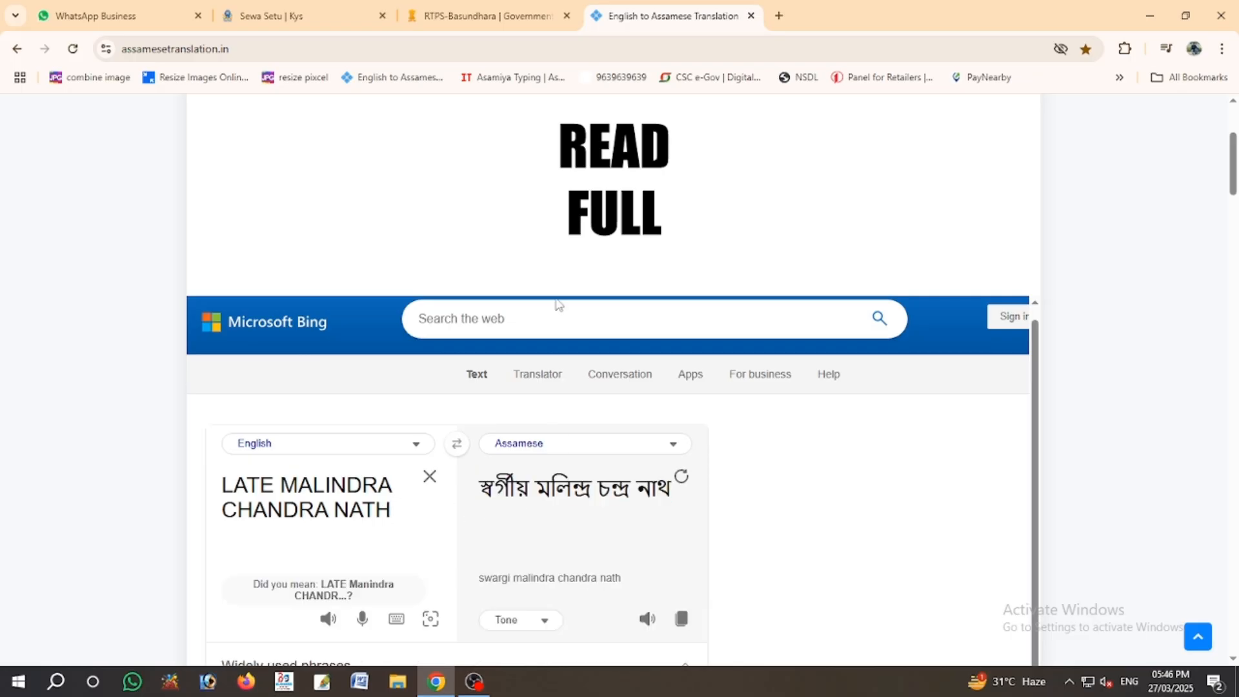
{"action": "left_click", "coordinate": [510, 14]}
{"action": "left_click", "coordinate": [455, 343]}
{"action": "key", "text": "ctrl+v"}
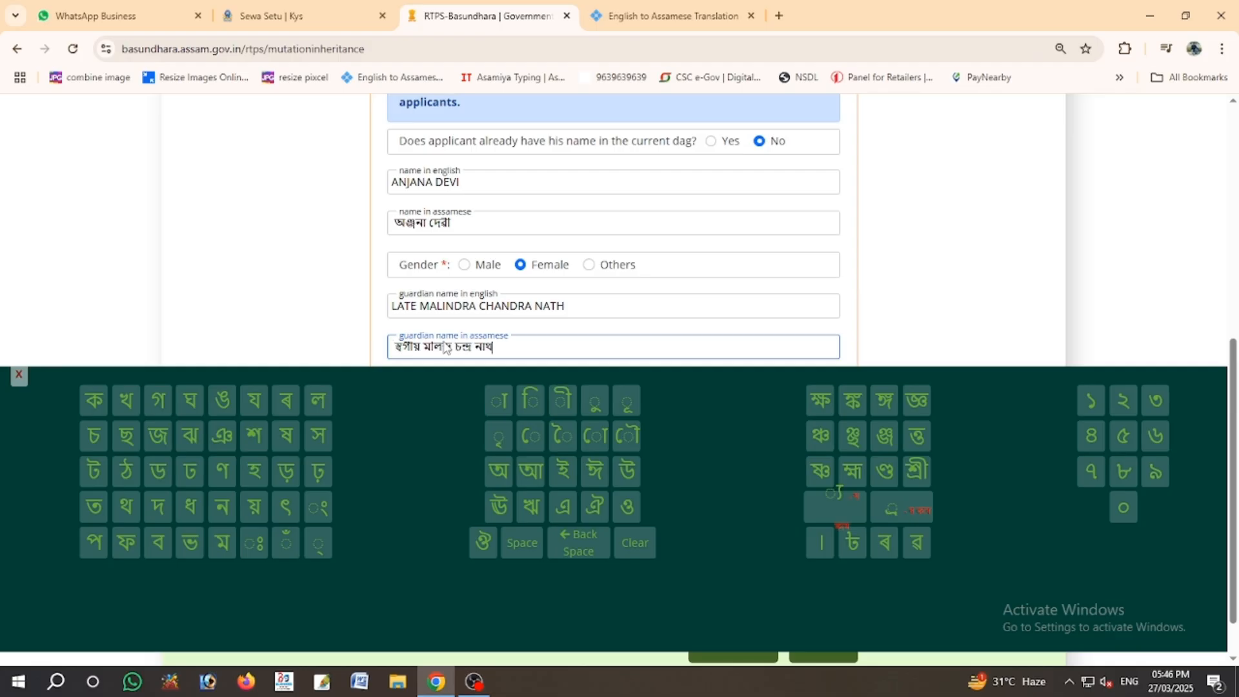
- Set the guardian relation to Husband (পতি), enter the applicant's address, and save the applicant
{"action": "left_click", "coordinate": [19, 374]}
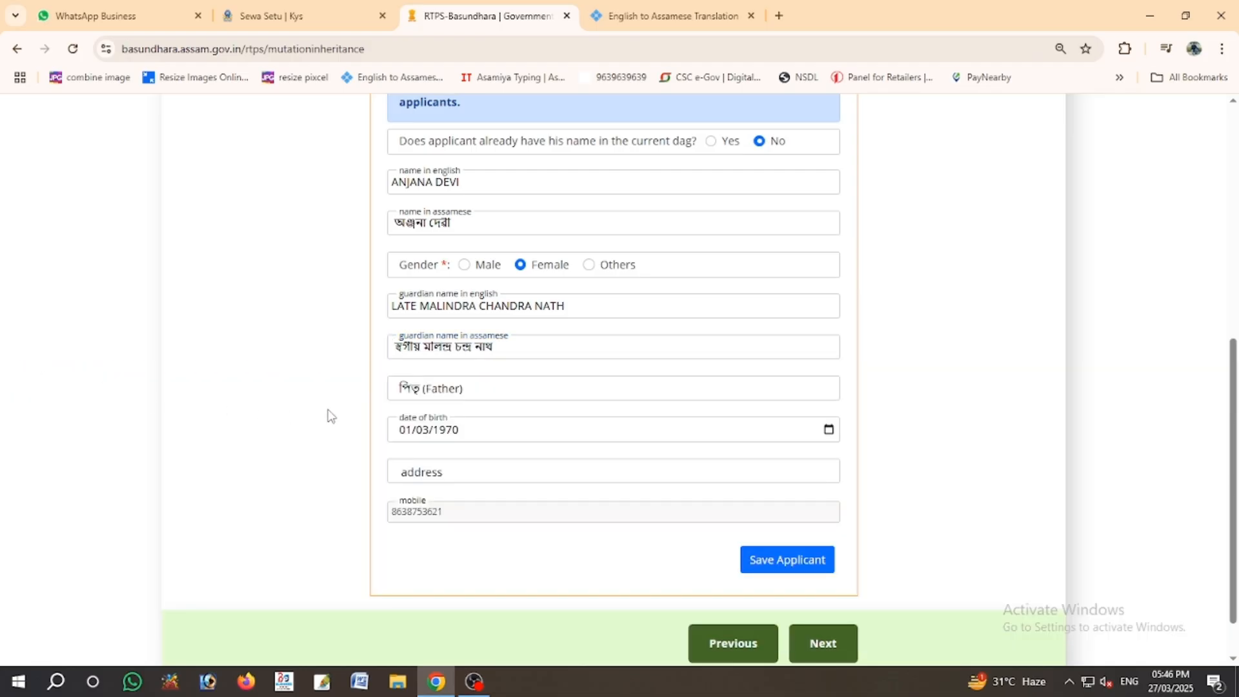
{"action": "left_click", "coordinate": [450, 396]}
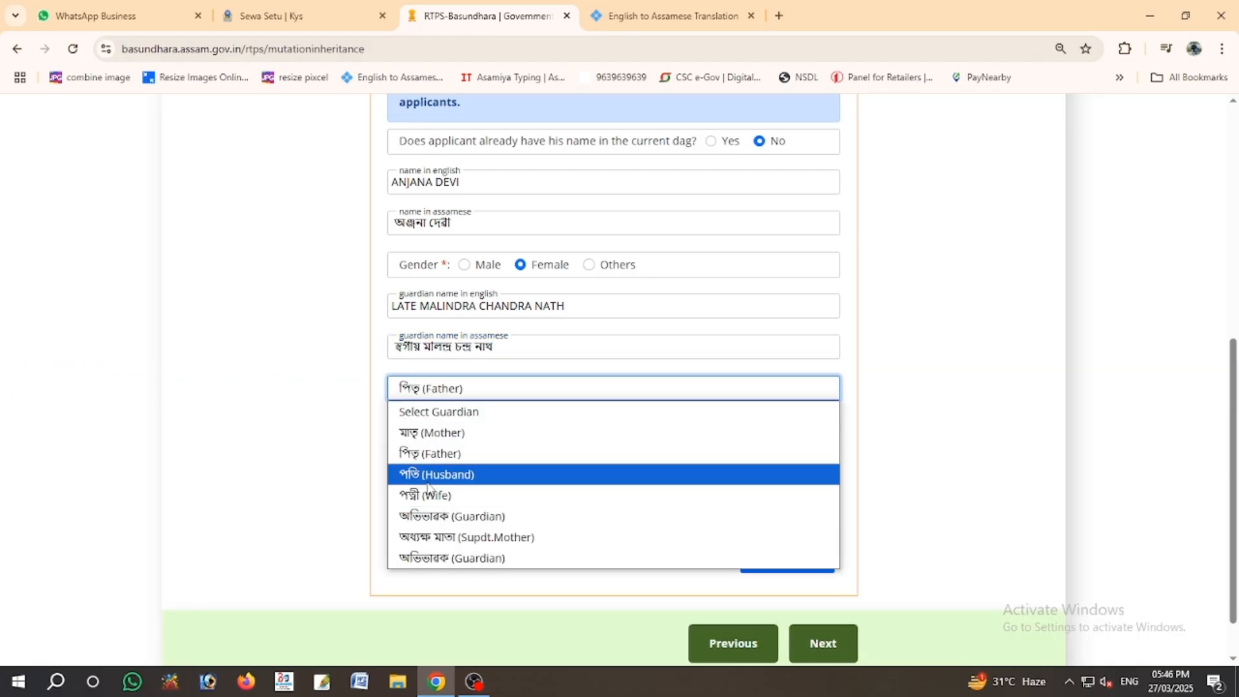
{"action": "left_click", "coordinate": [429, 478]}
{"action": "left_click", "coordinate": [413, 478]}
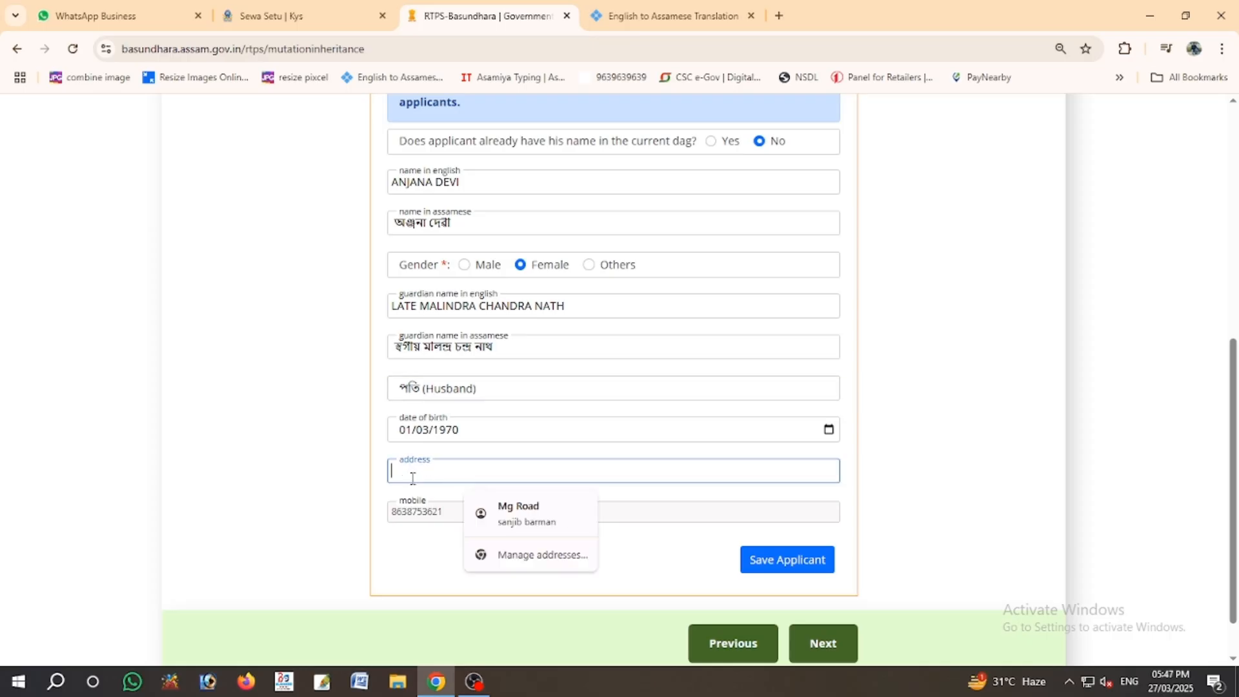
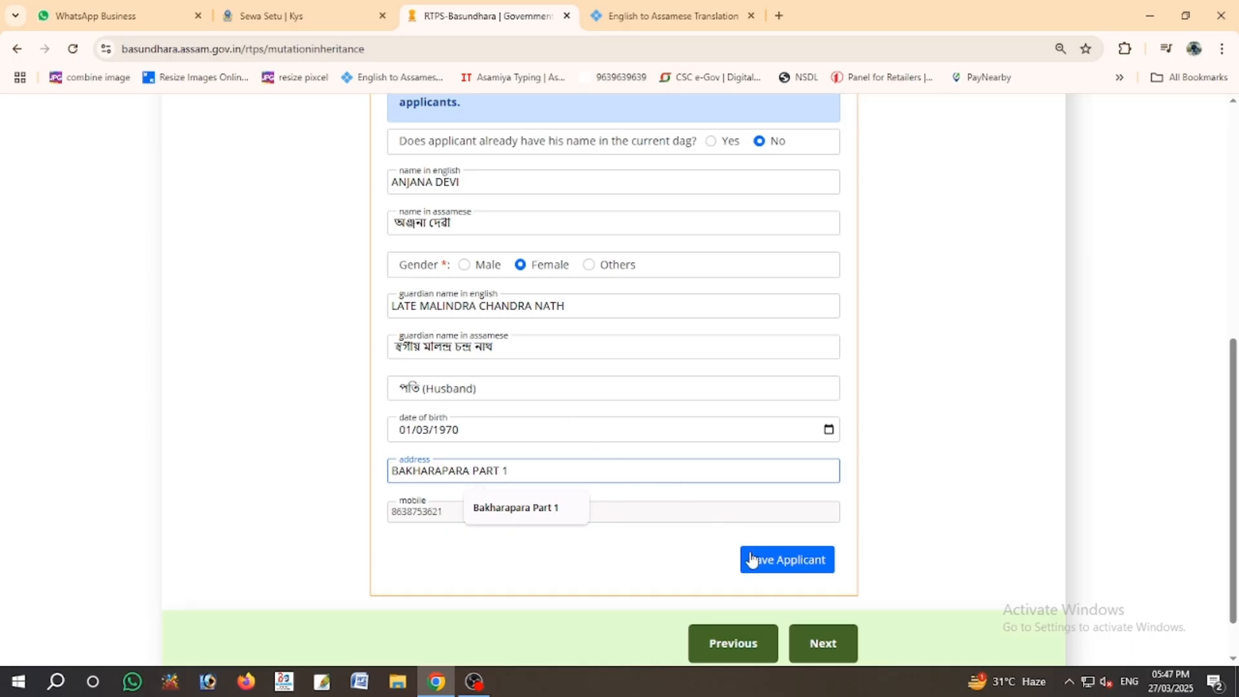
{"action": "left_click", "coordinate": [780, 571]}
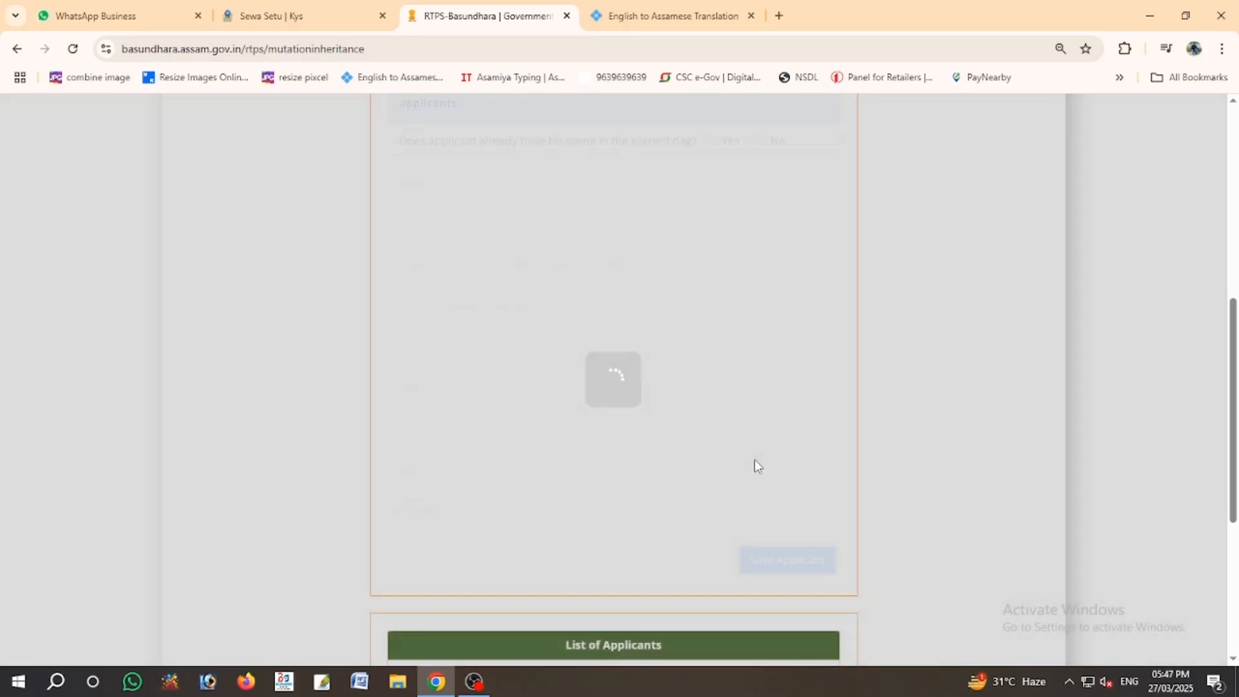
{"action": "scroll", "coordinate": [570, 470], "scroll_direction": "down", "scroll_amount": 4}
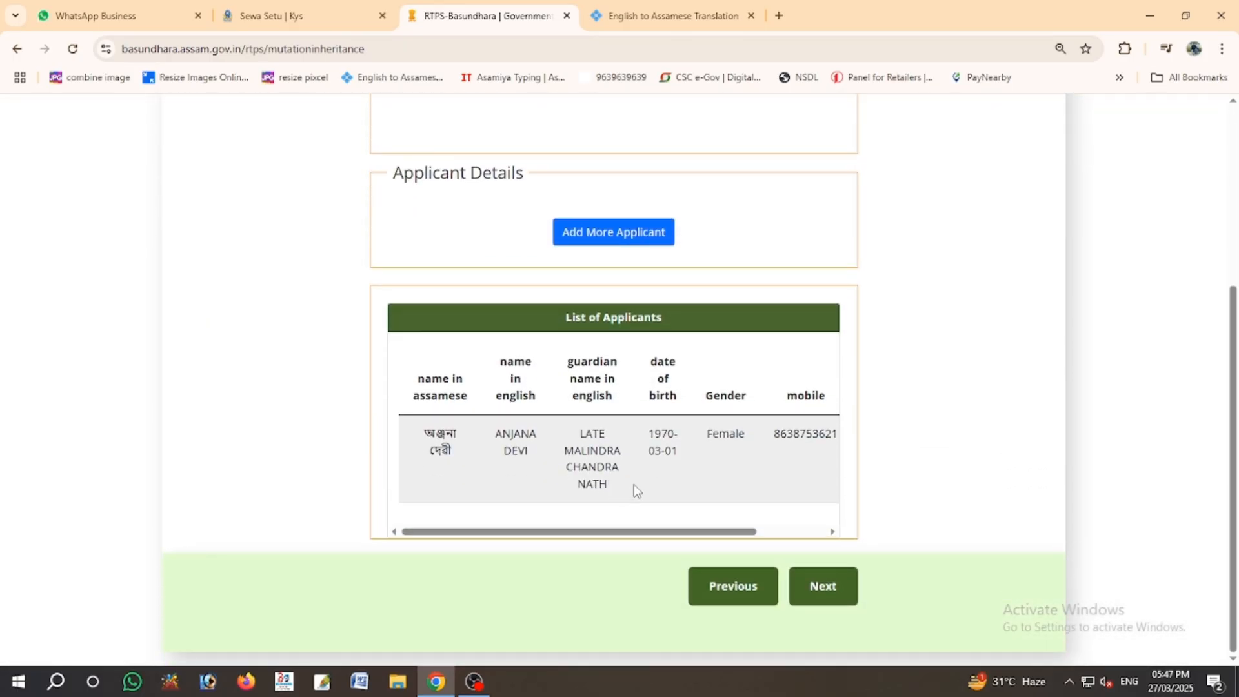
{"action": "scroll", "coordinate": [629, 451], "scroll_direction": "up", "scroll_amount": 3}
- Add a second applicant not in the dag, born 31/10/1996, with the suggested locality address, and save
{"action": "left_click", "coordinate": [614, 386]}
{"action": "scroll", "coordinate": [600, 397], "scroll_direction": "down", "scroll_amount": 1}
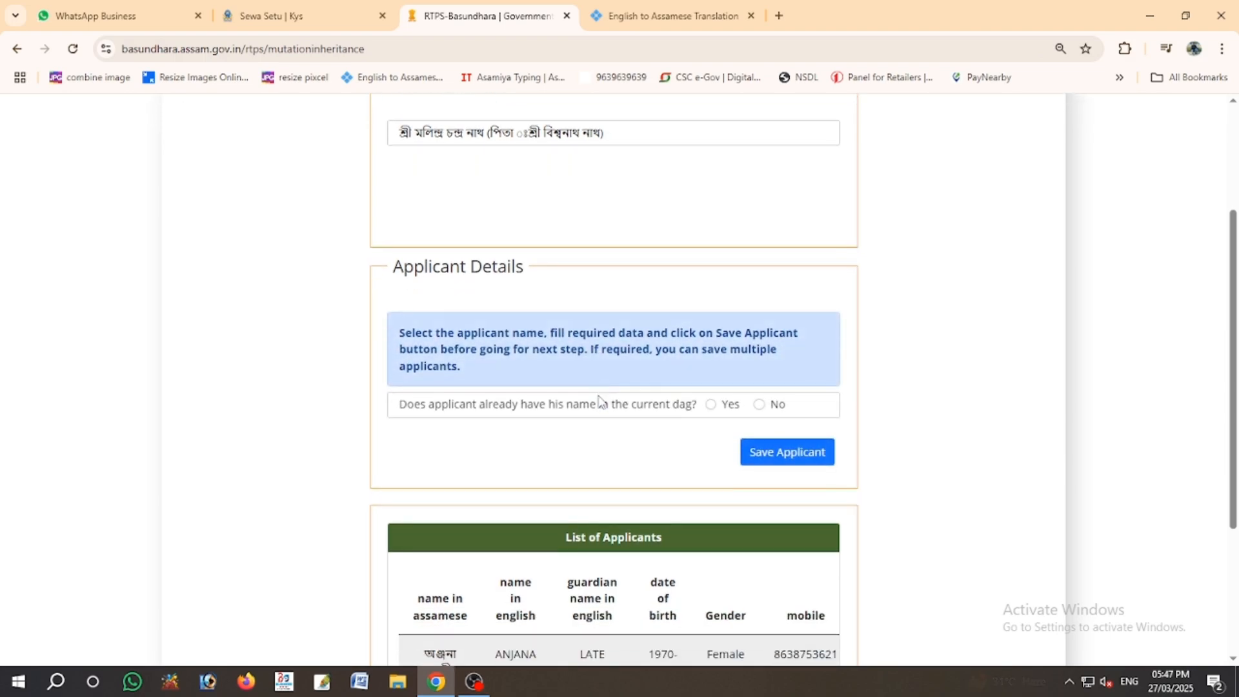
{"action": "scroll", "coordinate": [600, 400], "scroll_direction": "down", "scroll_amount": 1}
{"action": "left_click", "coordinate": [759, 310]}
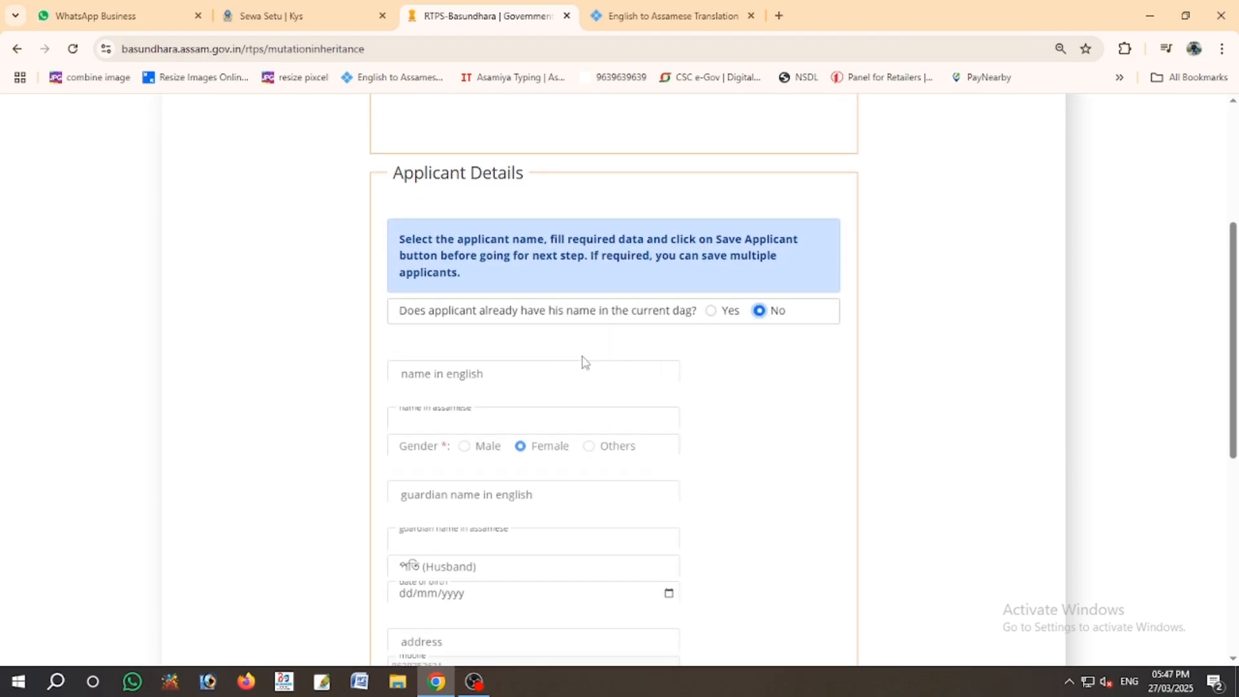
{"action": "left_click", "coordinate": [494, 355]}
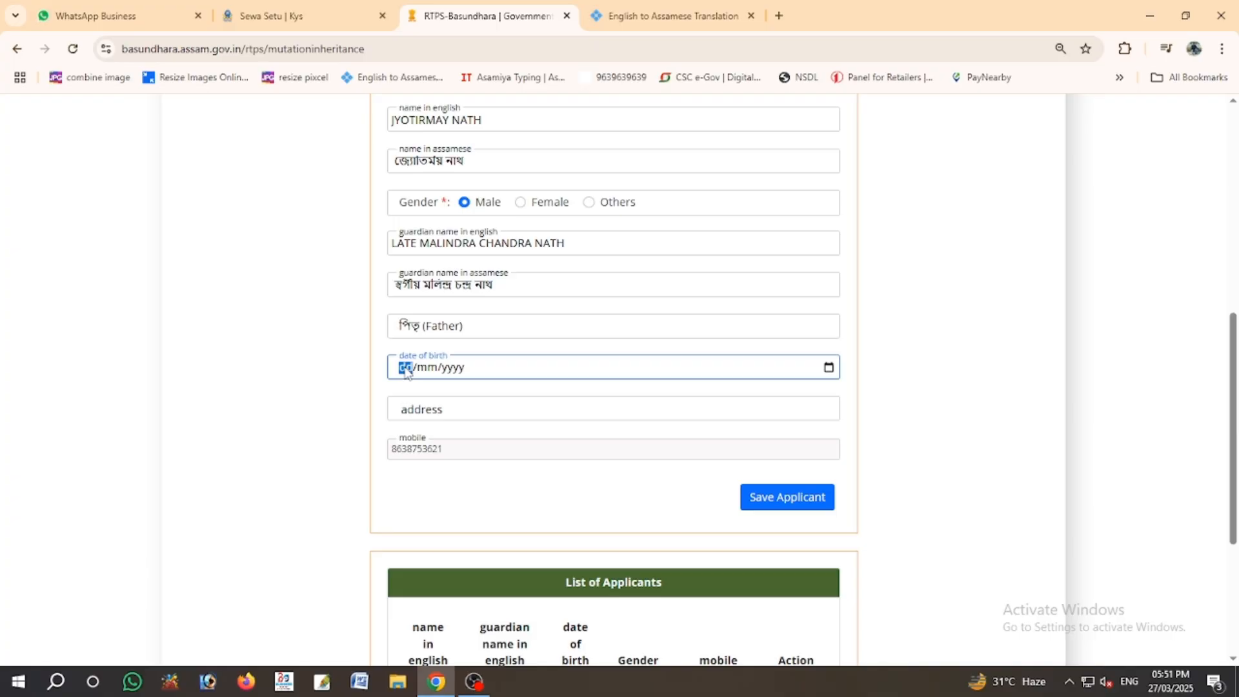
{"action": "type", "text": "31/10/1996"}
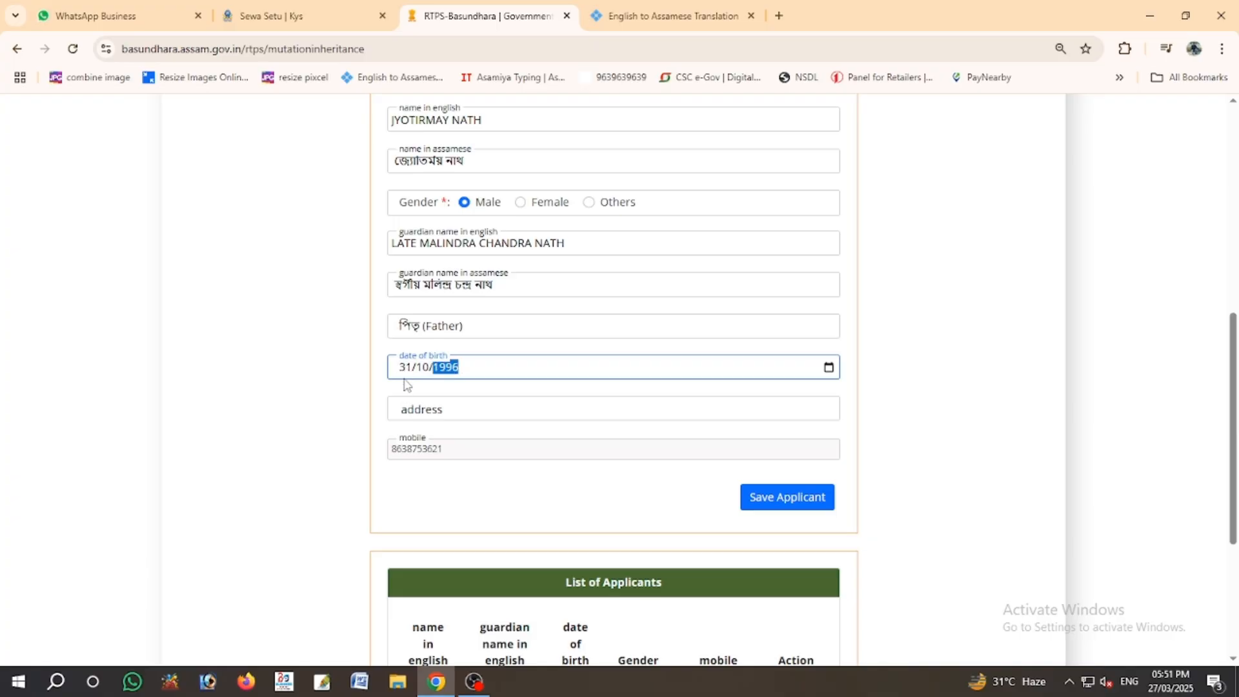
{"action": "left_click", "coordinate": [417, 408]}
{"action": "type", "text": "BAKHARAPA"}
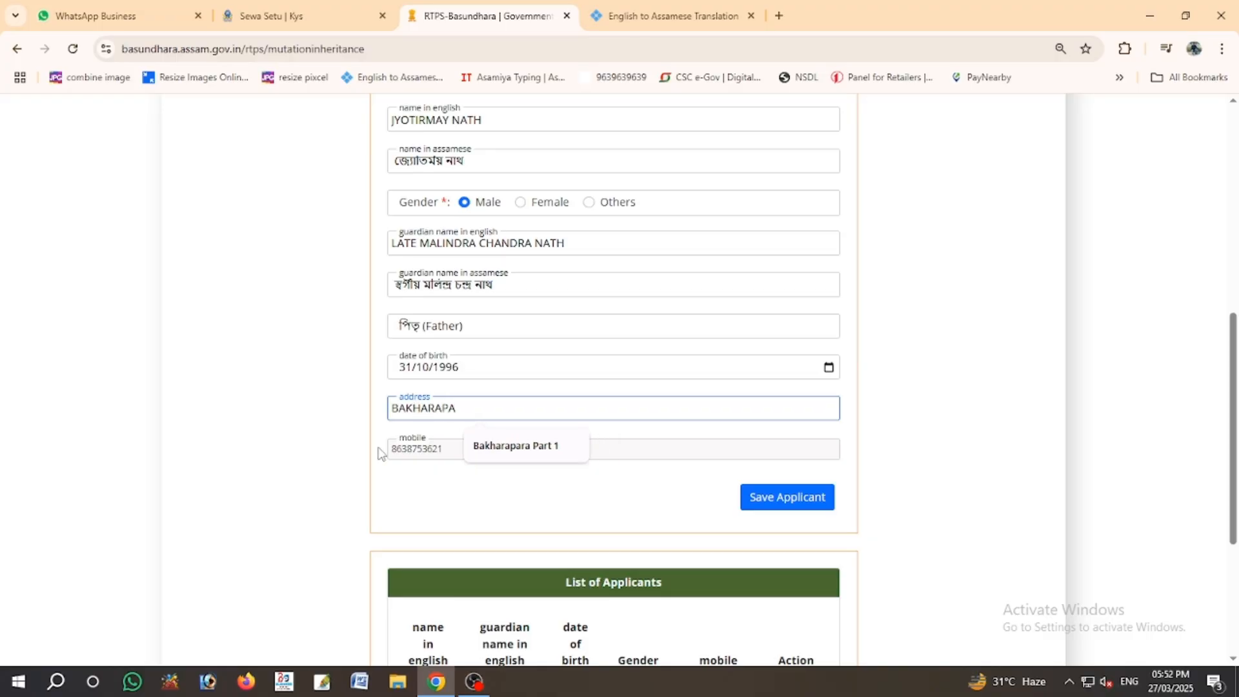
{"action": "left_click", "coordinate": [481, 445]}
{"action": "left_click", "coordinate": [804, 513]}
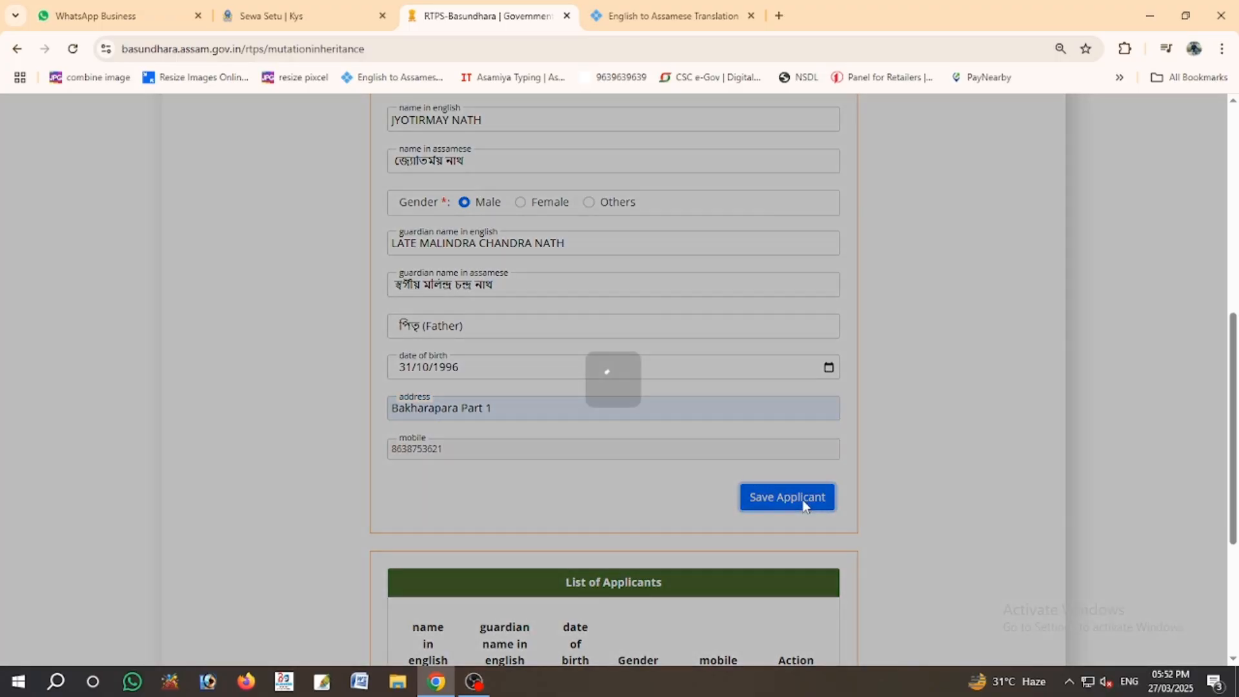
- Add another applicant marked as not in the current dag, and enter their English name
{"action": "scroll", "coordinate": [612, 443], "scroll_direction": "down", "scroll_amount": 2}
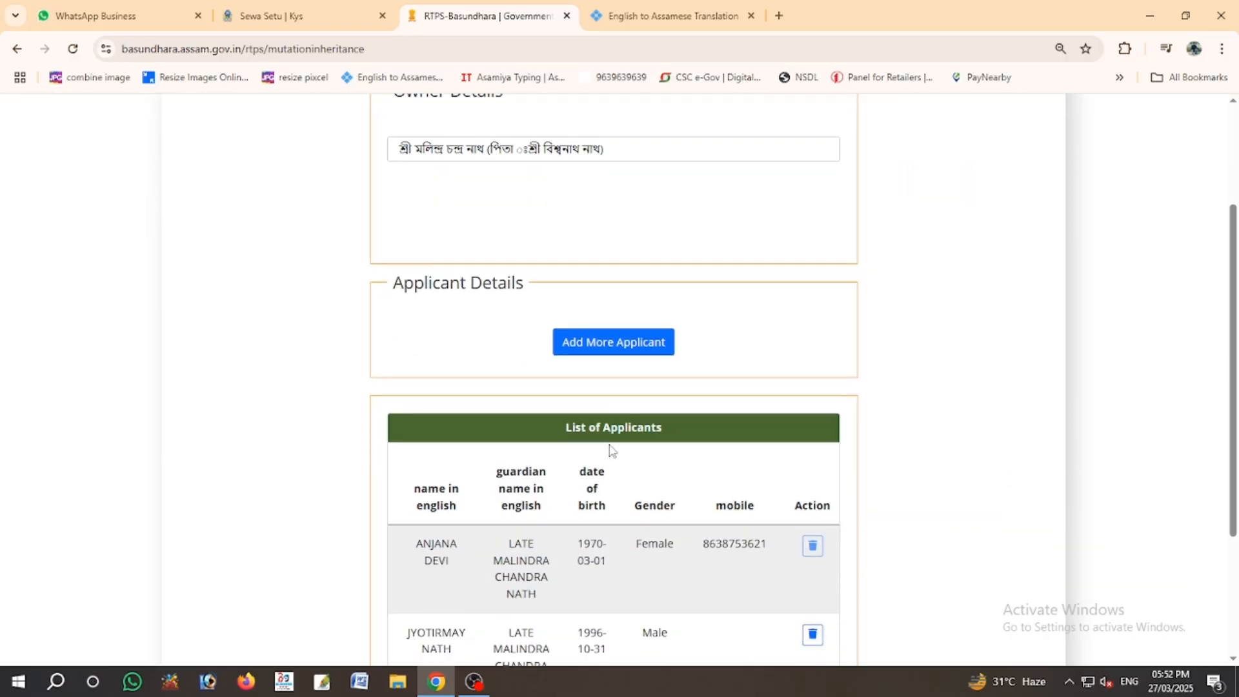
{"action": "scroll", "coordinate": [625, 346], "scroll_direction": "up", "scroll_amount": 1}
{"action": "left_click", "coordinate": [630, 419]}
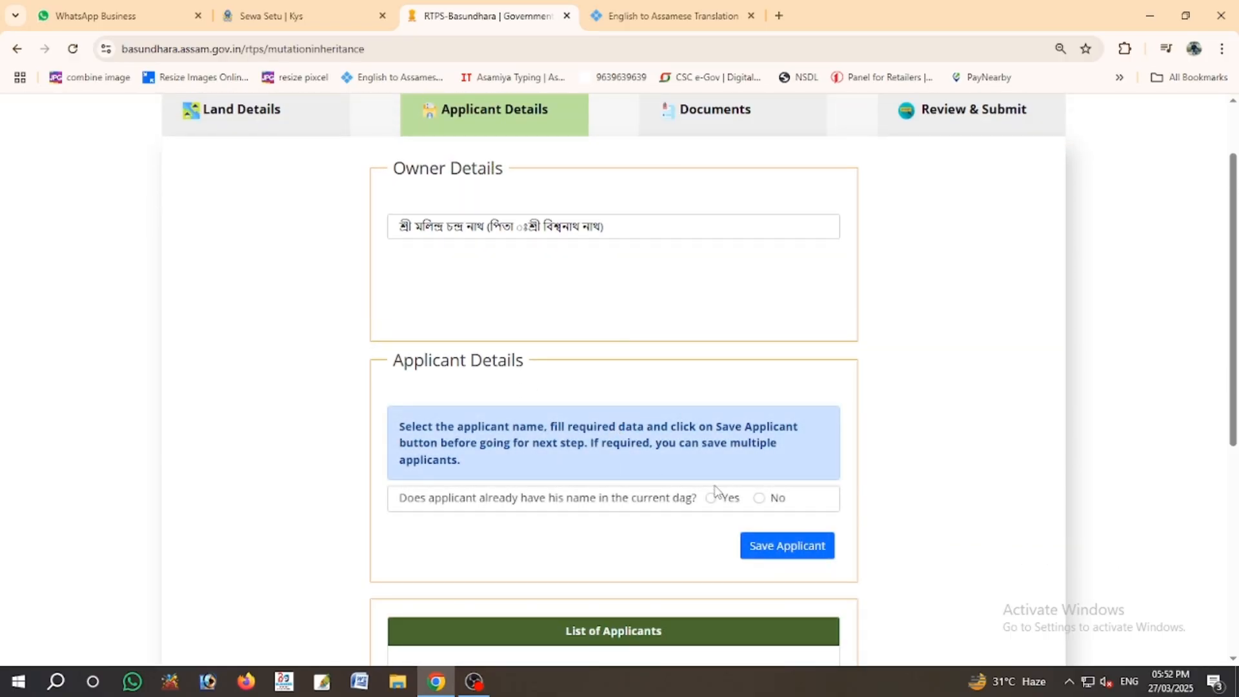
{"action": "left_click", "coordinate": [759, 498]}
{"action": "scroll", "coordinate": [530, 491], "scroll_direction": "down", "scroll_amount": 1}
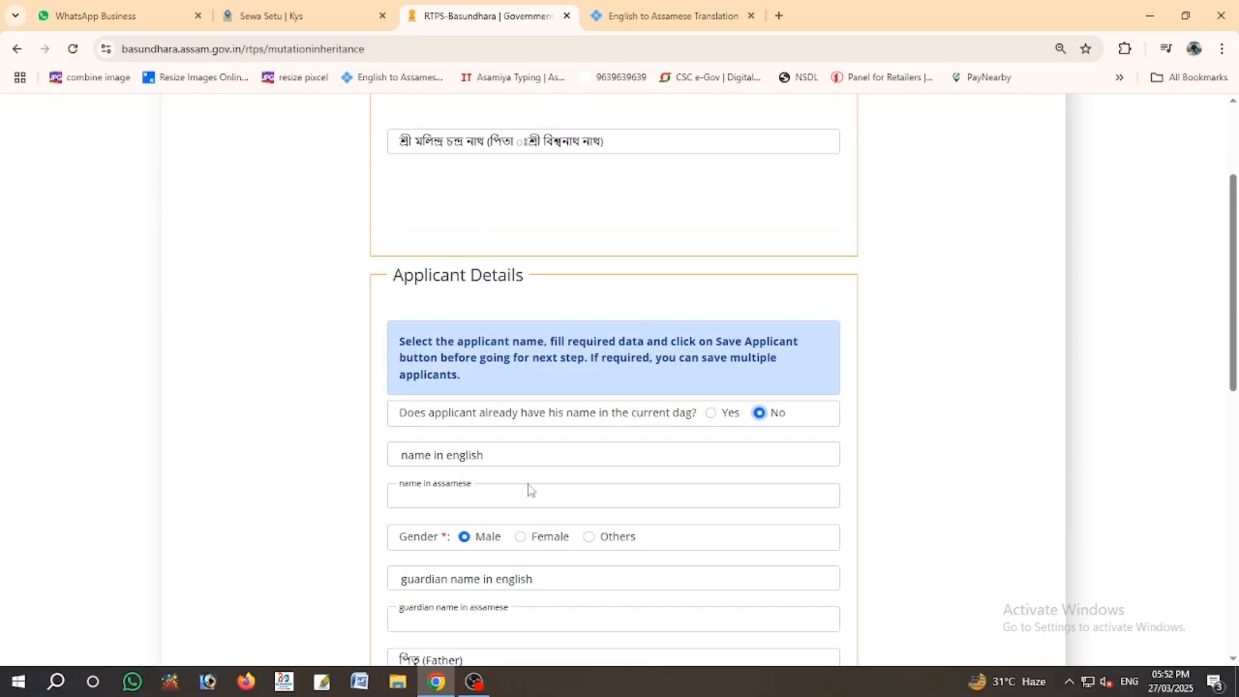
{"action": "left_click", "coordinate": [465, 475]}
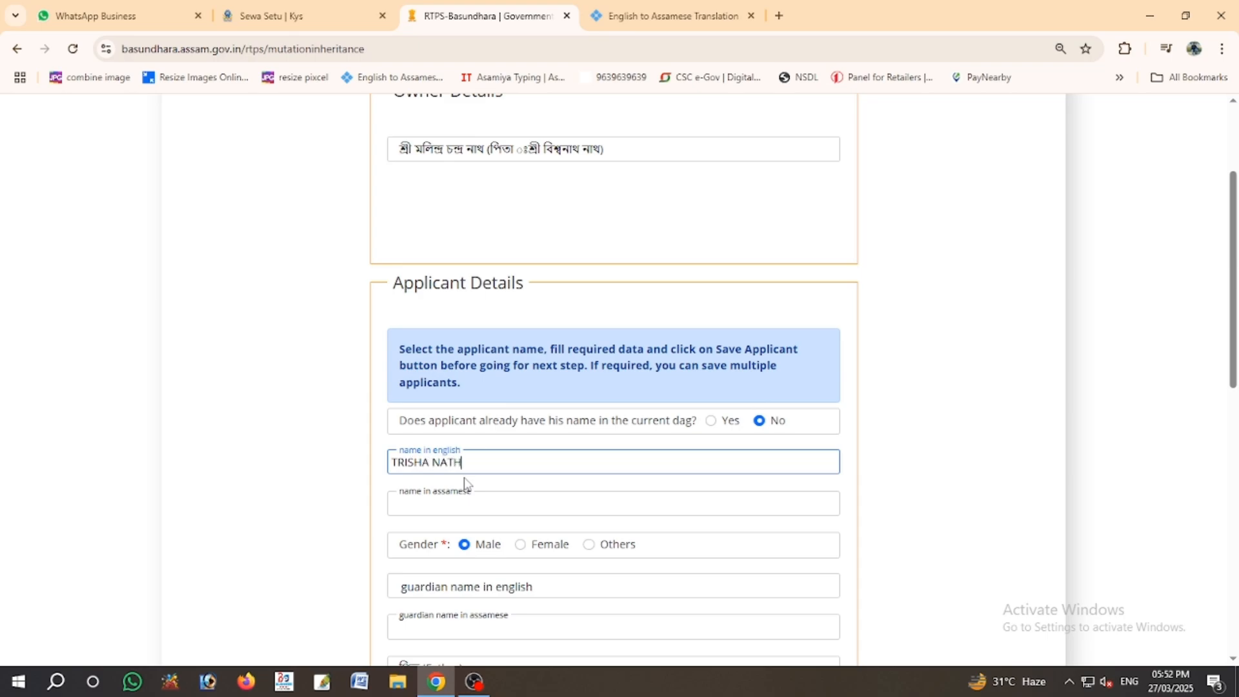
- Translate the applicant's name in Bing Translator and paste the Assamese version into the form
{"action": "double_click", "coordinate": [466, 465]}
{"action": "triple_click", "coordinate": [430, 462]}
{"action": "key", "text": "ctrl+c"}
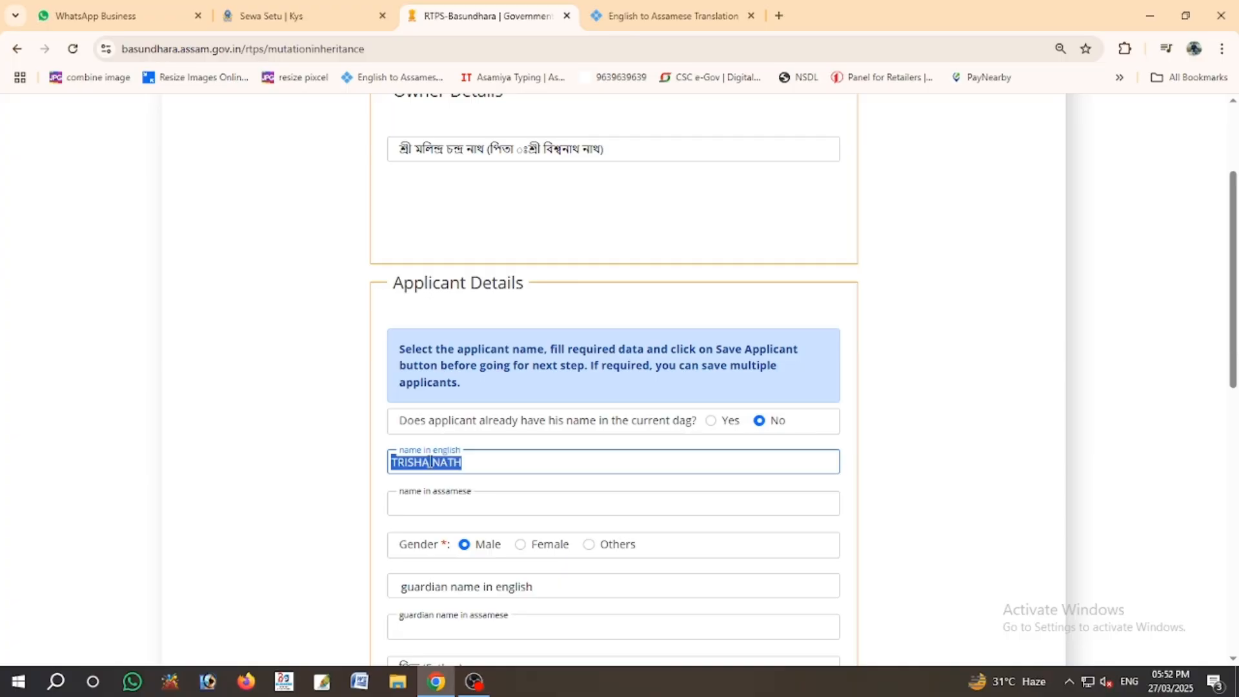
{"action": "left_click", "coordinate": [645, 15]}
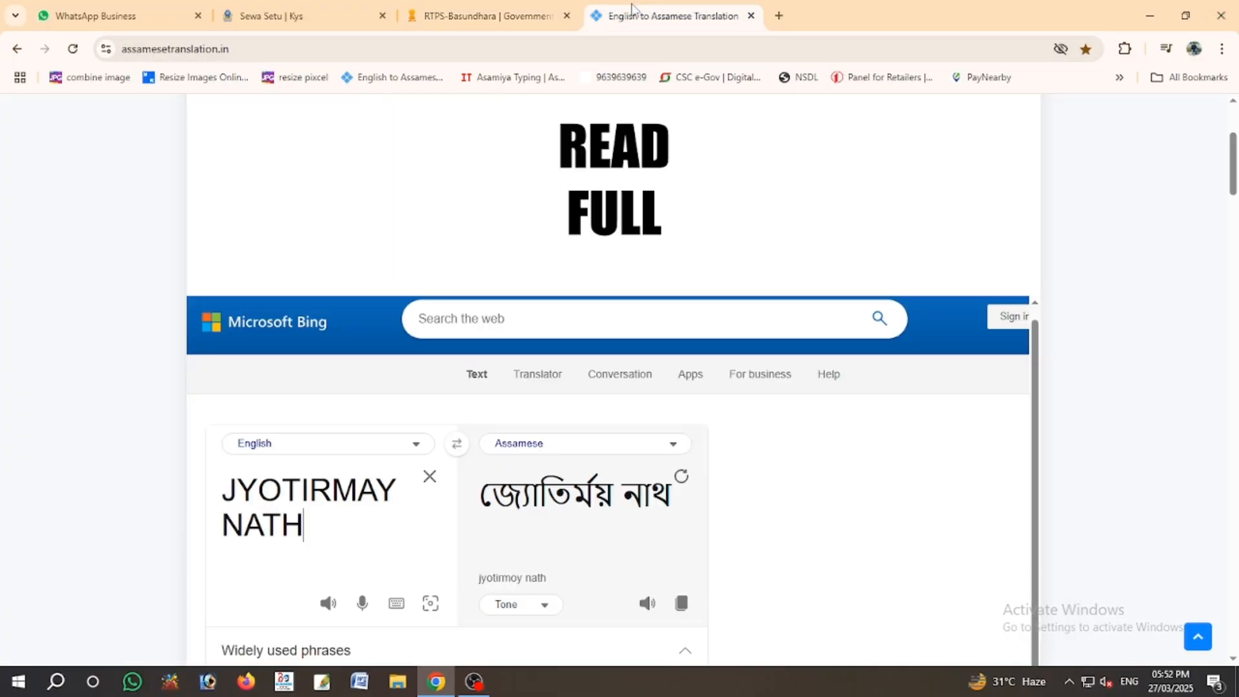
{"action": "left_click", "coordinate": [429, 476]}
{"action": "key", "text": "ctrl+v"}
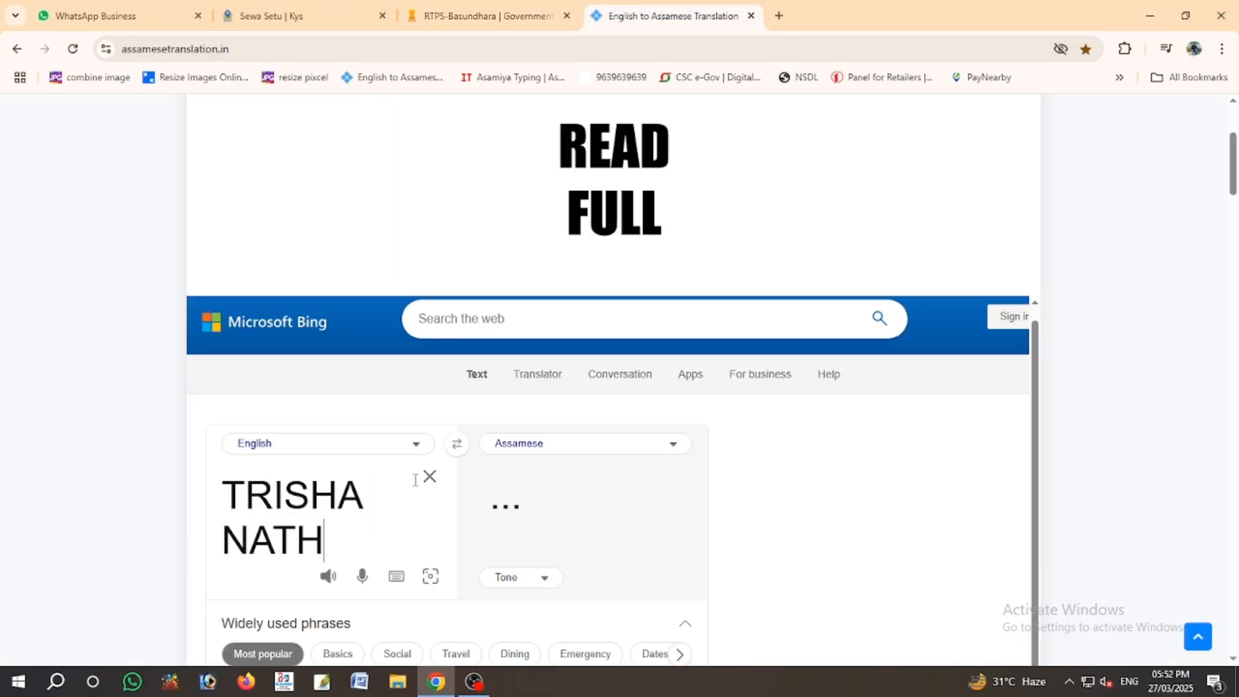
{"action": "triple_click", "coordinate": [555, 502]}
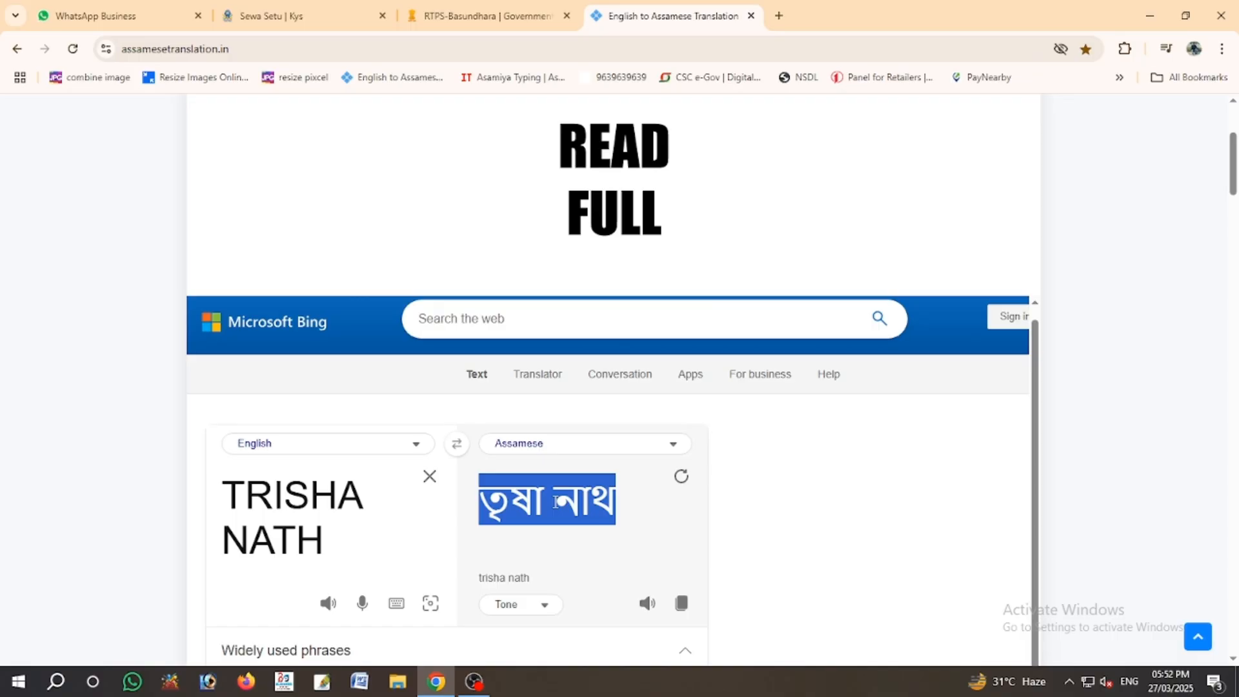
{"action": "left_click", "coordinate": [489, 15]}
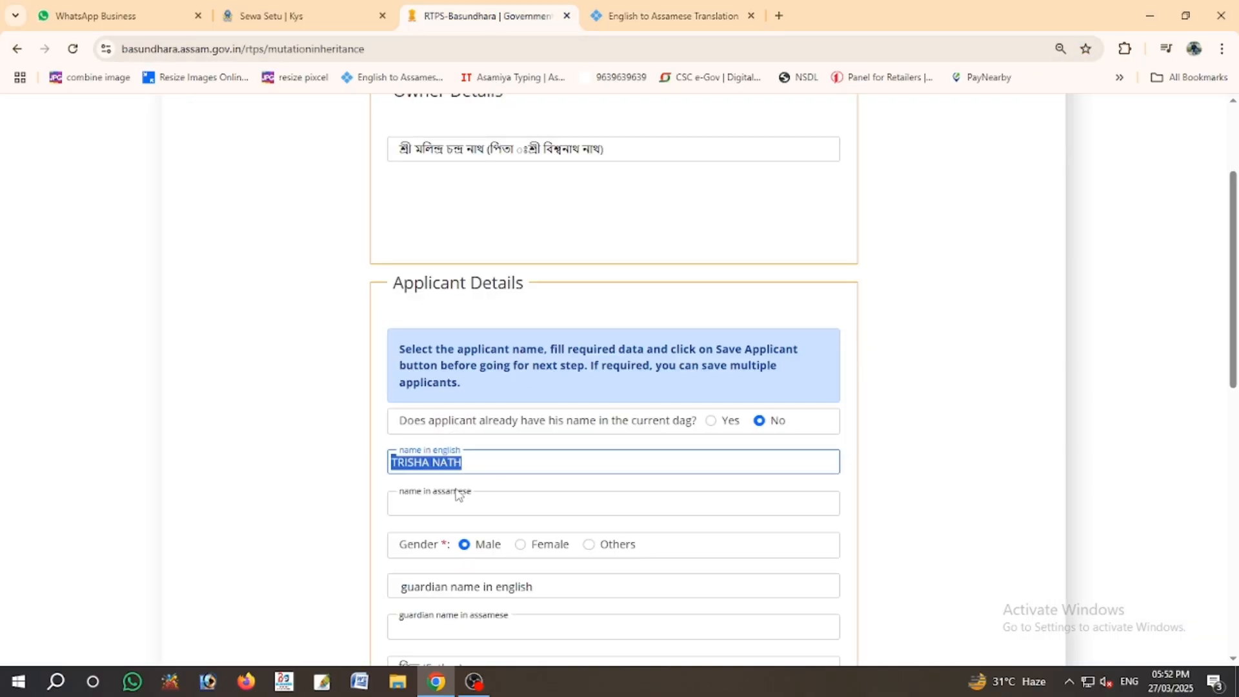
{"action": "left_click", "coordinate": [445, 505]}
- Mark the third applicant as Female and enter the guardian's name in English
{"action": "left_click", "coordinate": [18, 375]}
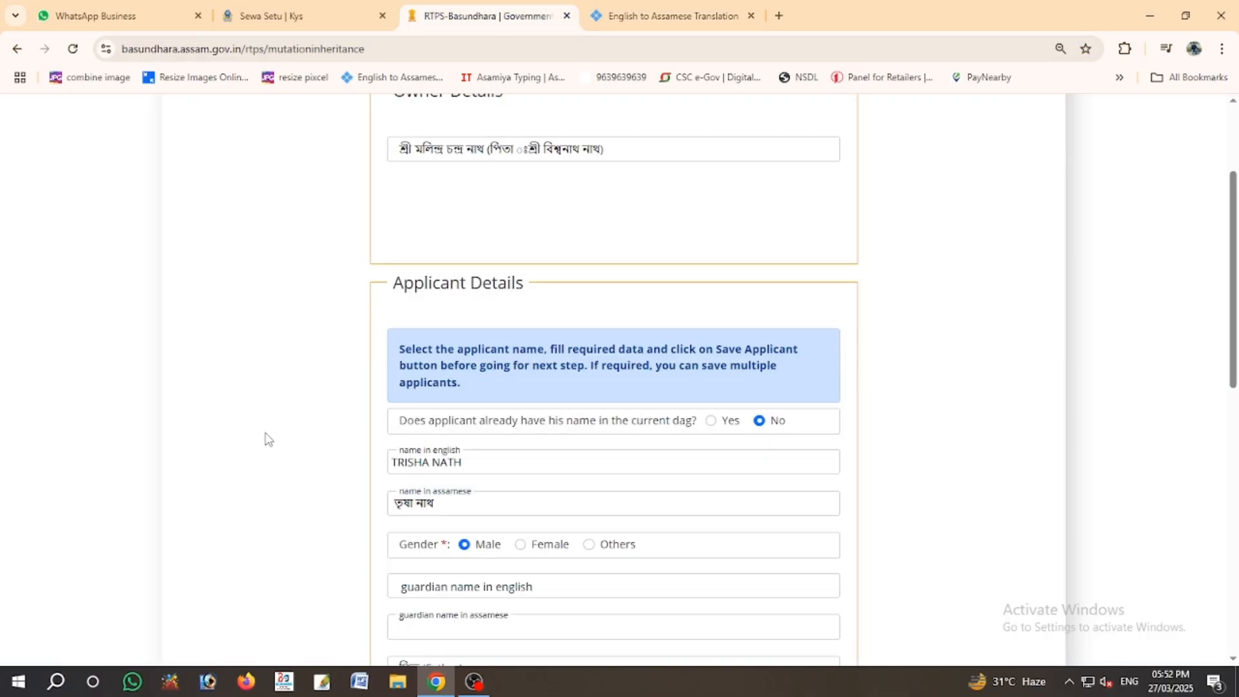
{"action": "scroll", "coordinate": [451, 432], "scroll_direction": "down", "scroll_amount": 2}
{"action": "left_click", "coordinate": [520, 389]}
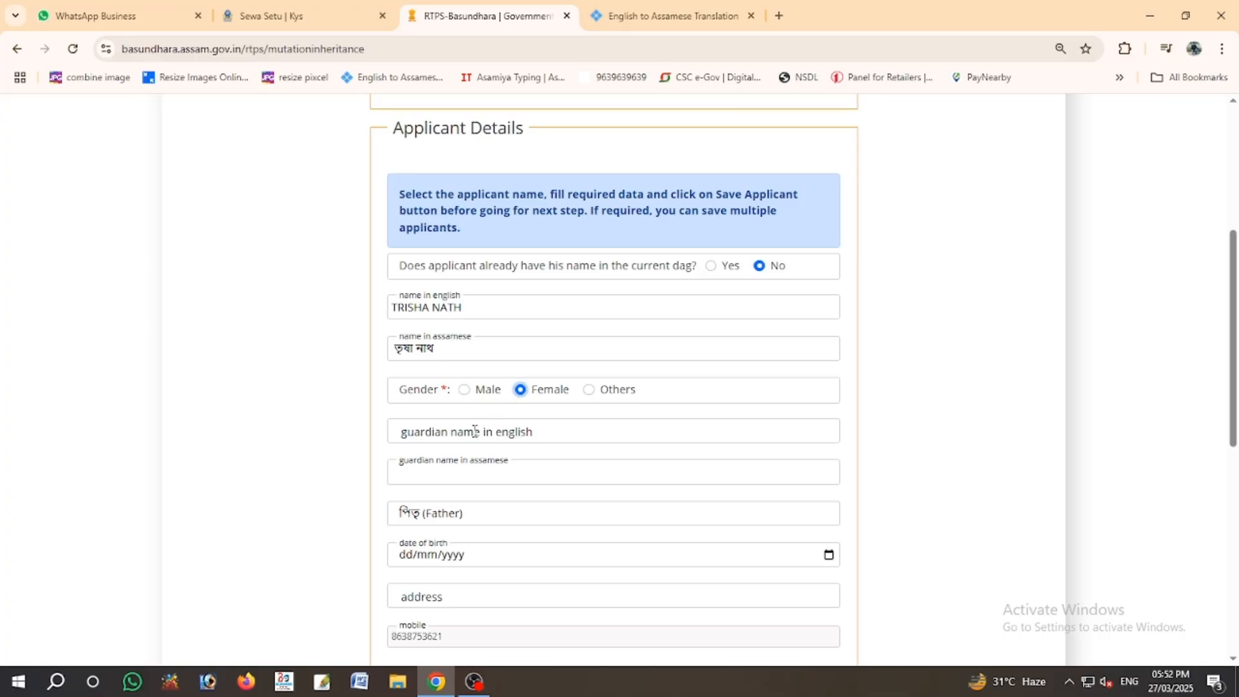
{"action": "left_click", "coordinate": [475, 431]}
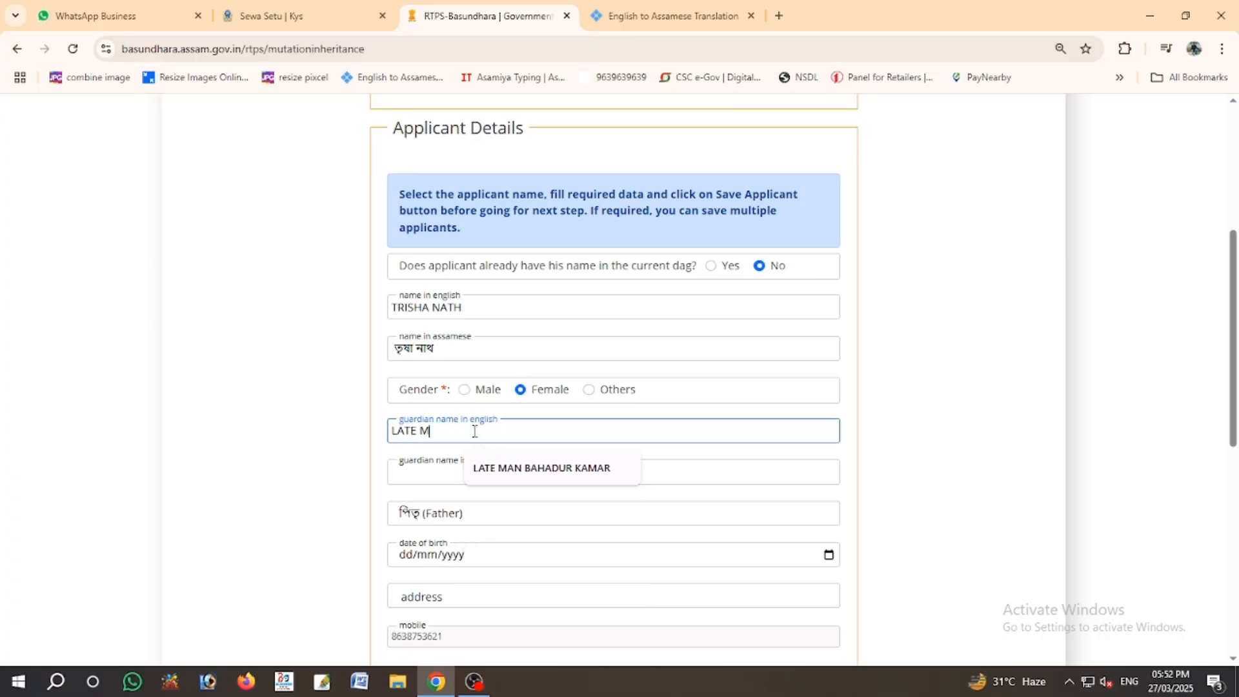
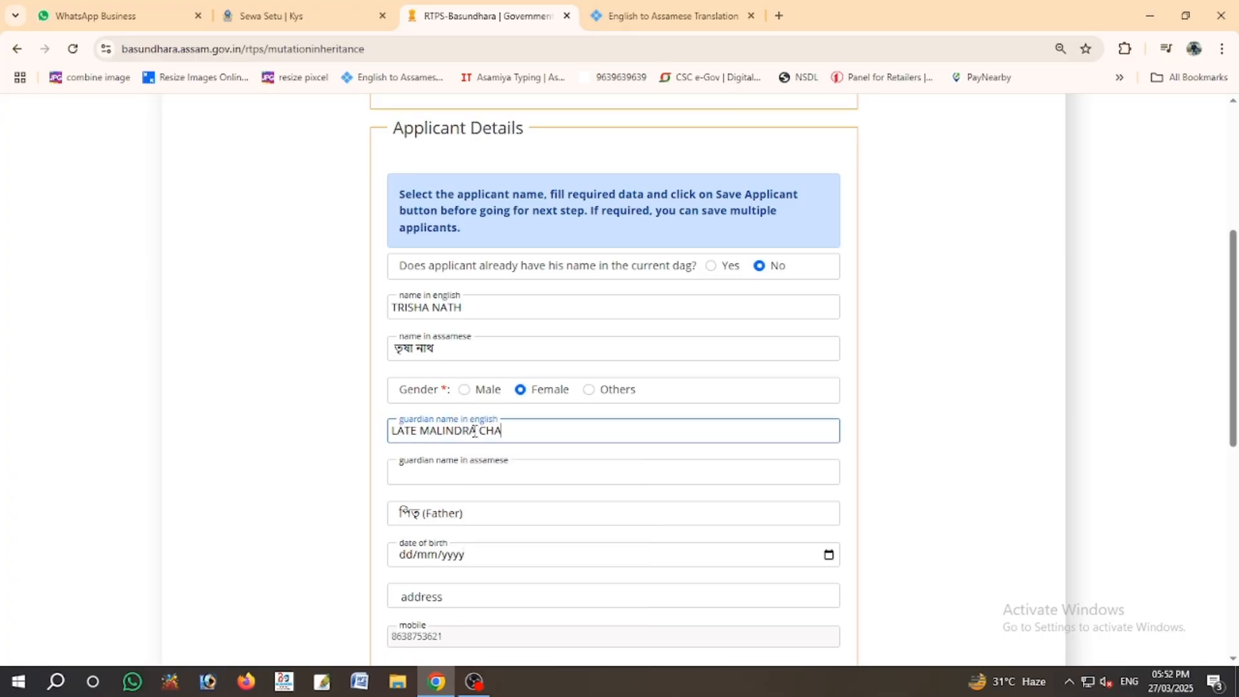
{"action": "key", "text": "Tab"}
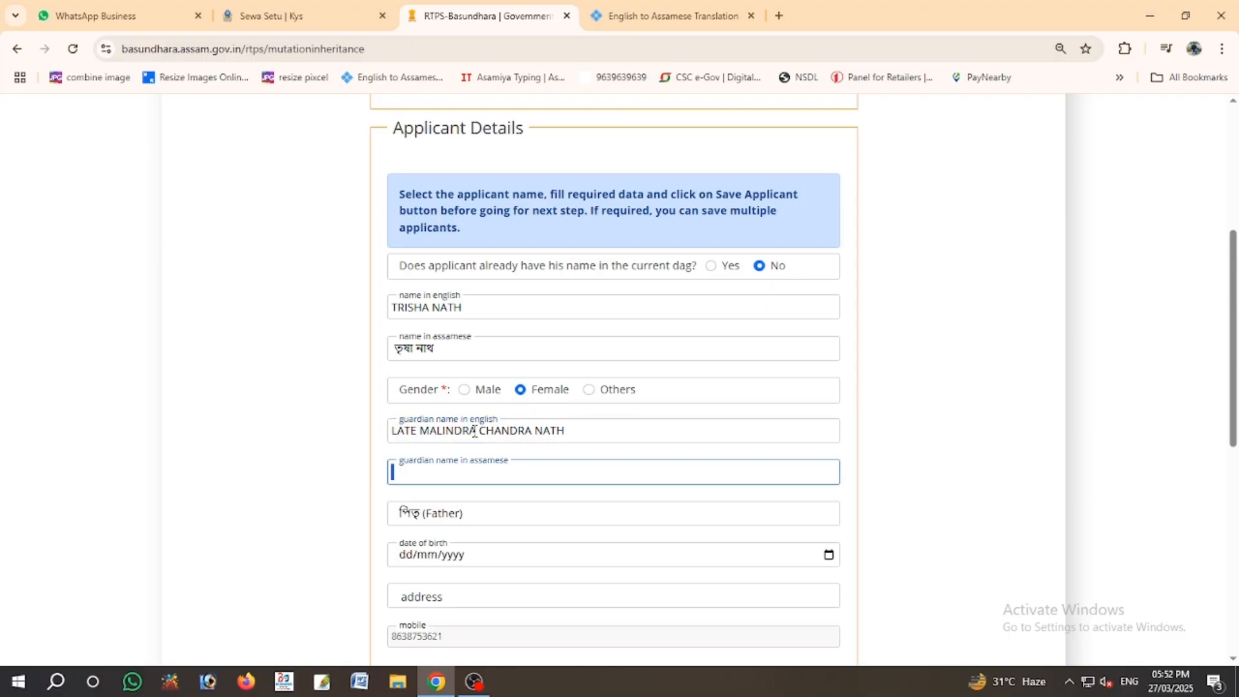
- Translate the guardian's name in Bing and paste the Assamese version into the guardian field
{"action": "left_click_drag", "start_coordinate": [616, 431], "coordinate": [359, 437]}
{"action": "key", "text": "ctrl+c"}
{"action": "left_click", "coordinate": [665, 16]}
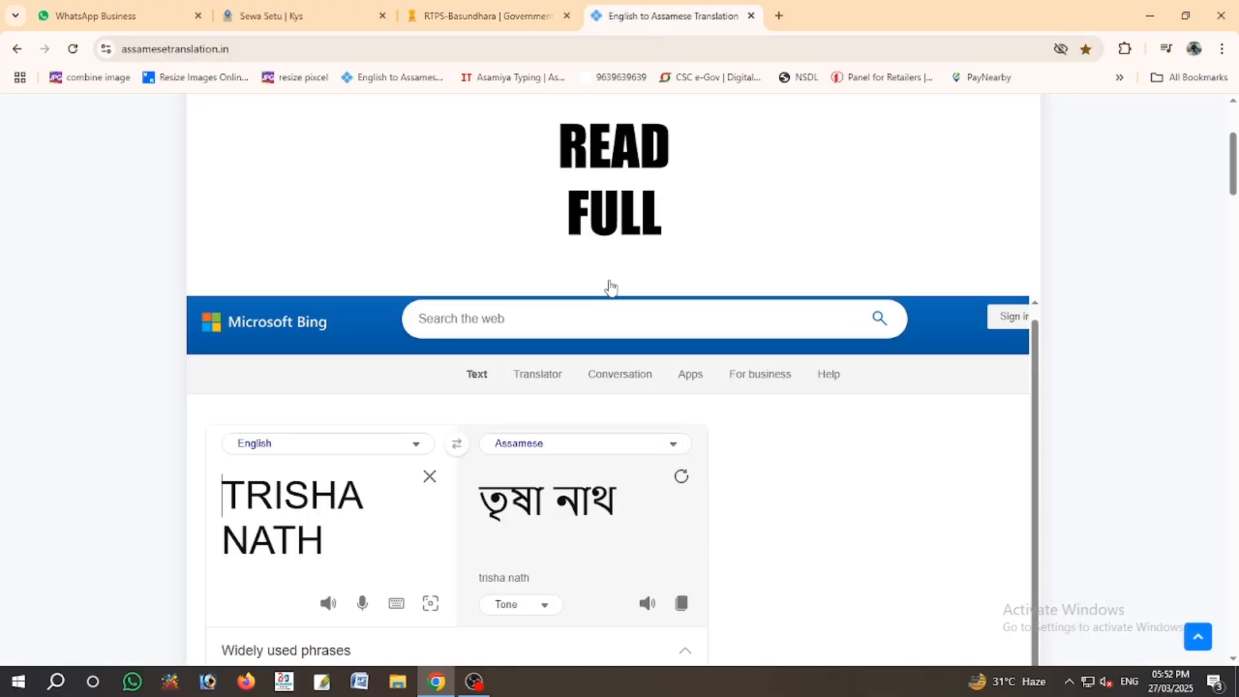
{"action": "left_click", "coordinate": [430, 476]}
{"action": "key", "text": "ctrl+v"}
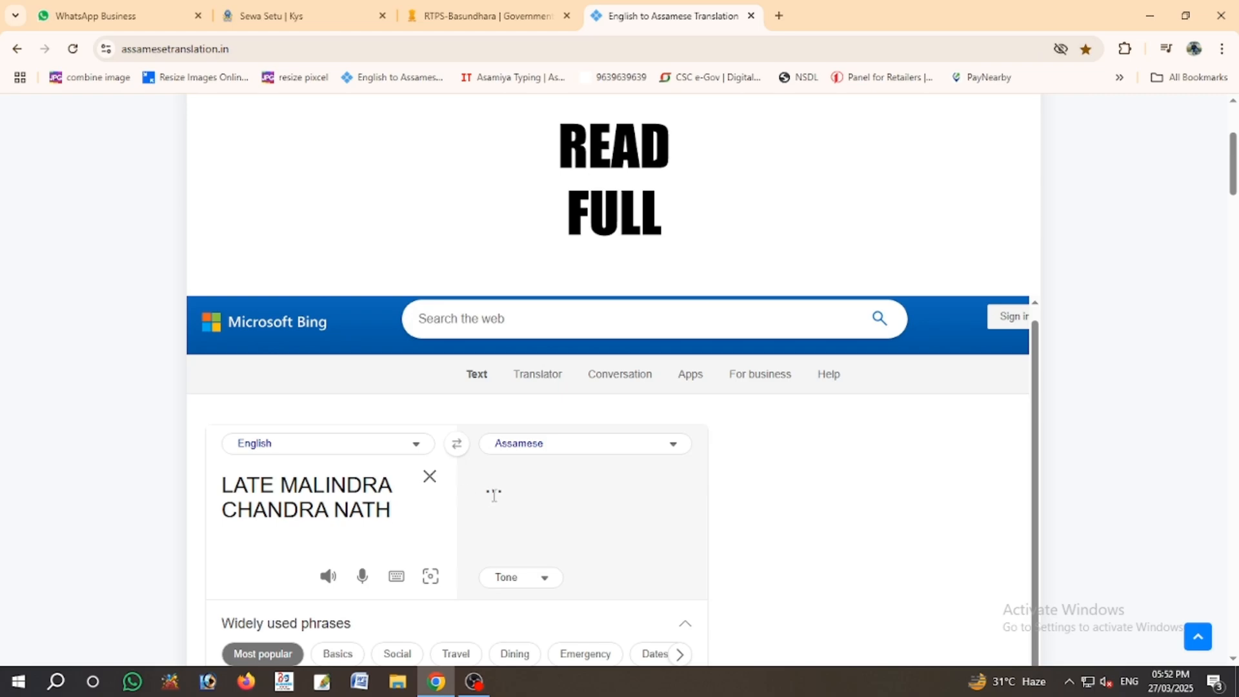
{"action": "left_click", "coordinate": [551, 517]}
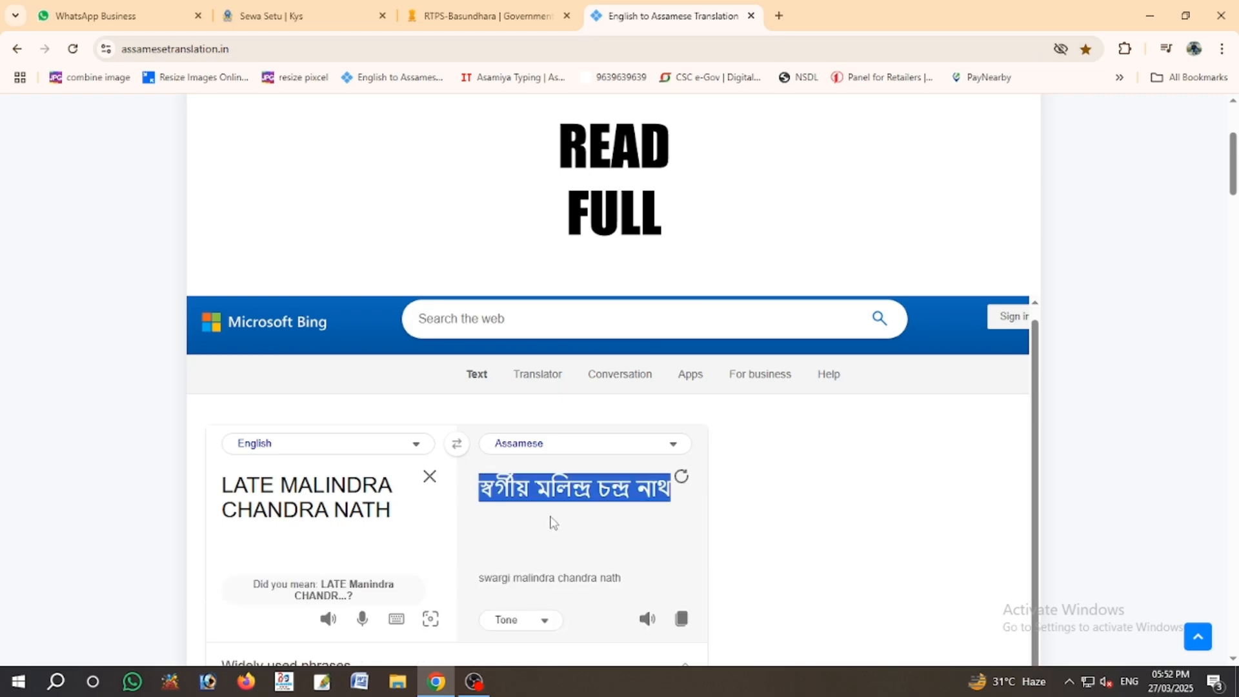
{"action": "left_click", "coordinate": [489, 16]}
{"action": "left_click", "coordinate": [481, 477]}
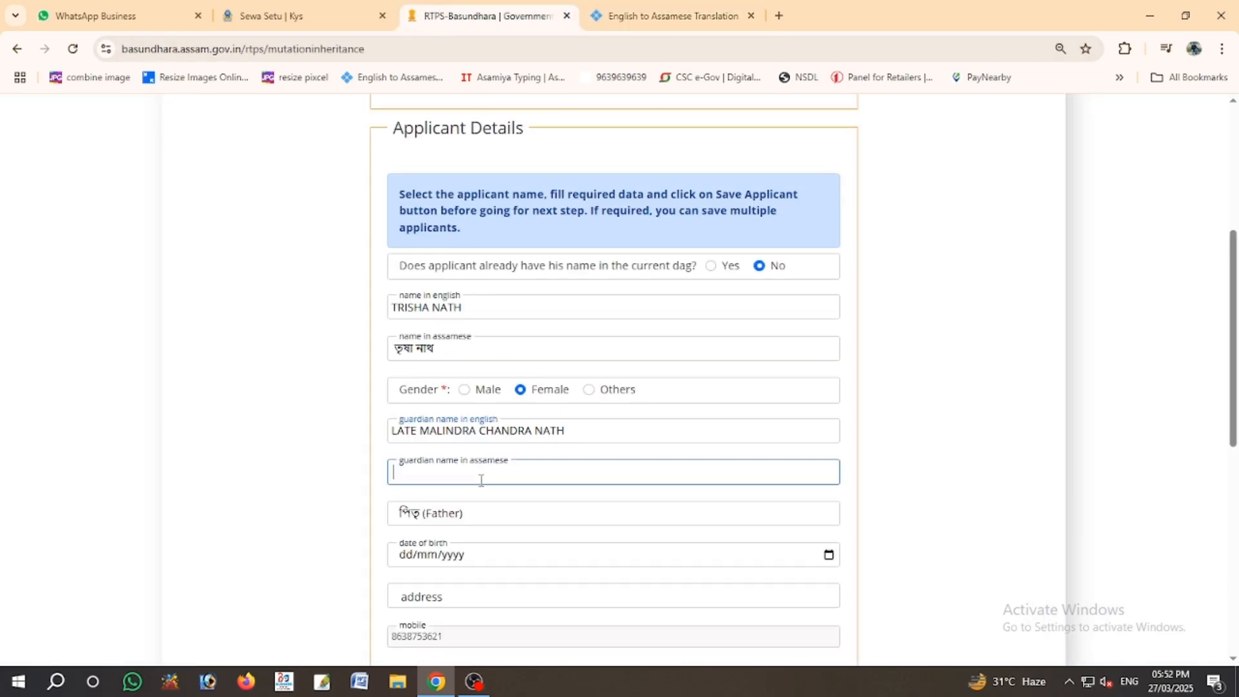
{"action": "left_click", "coordinate": [19, 374]}
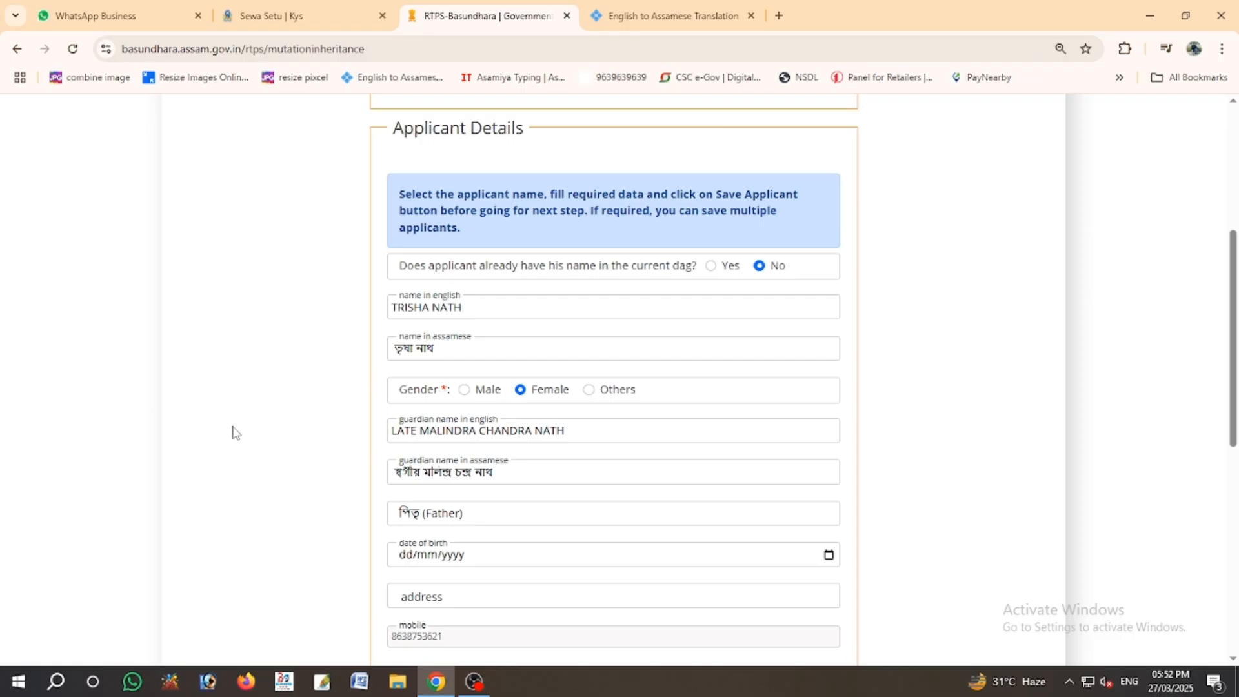
- Set the date of birth to 01/11/1997 and pick the suggested locality address
{"action": "scroll", "coordinate": [279, 492], "scroll_direction": "down", "scroll_amount": 1}
{"action": "scroll", "coordinate": [310, 497], "scroll_direction": "up", "scroll_amount": 1}
{"action": "left_click", "coordinate": [405, 555]}
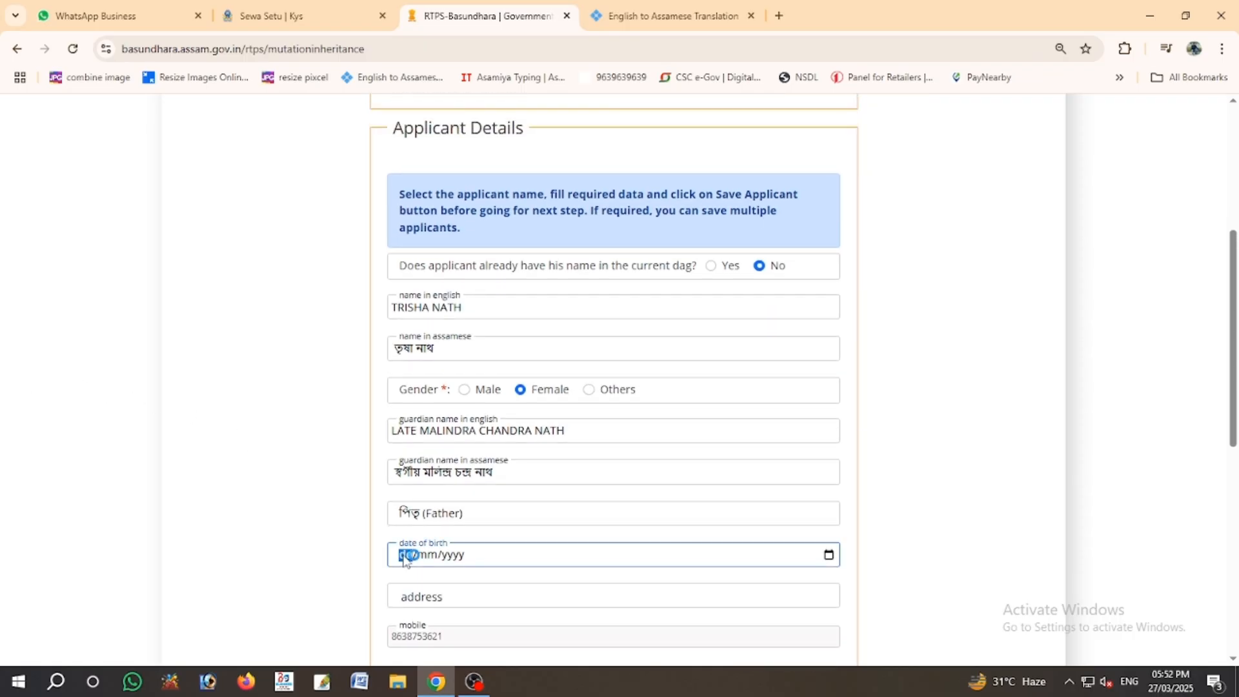
{"action": "type", "text": "01101"}
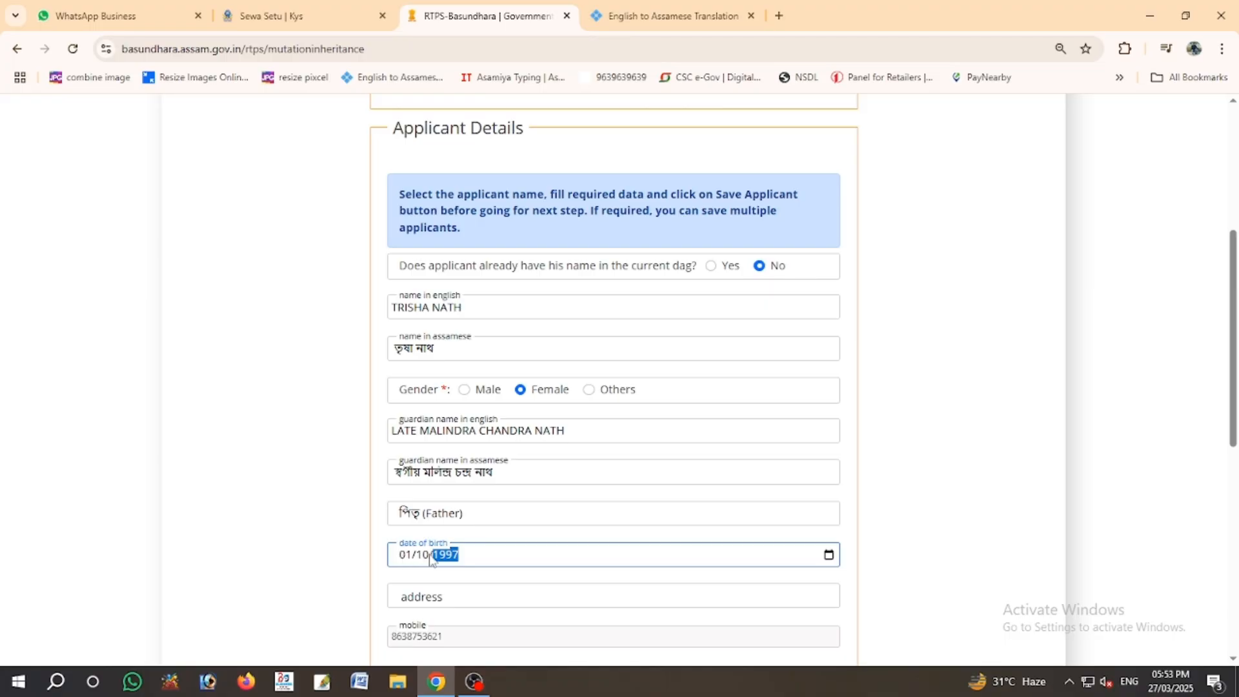
{"action": "left_click", "coordinate": [406, 555]}
{"action": "type", "text": "01/11"}
{"action": "left_click", "coordinate": [494, 595]}
{"action": "type", "text": "BAKHA"}
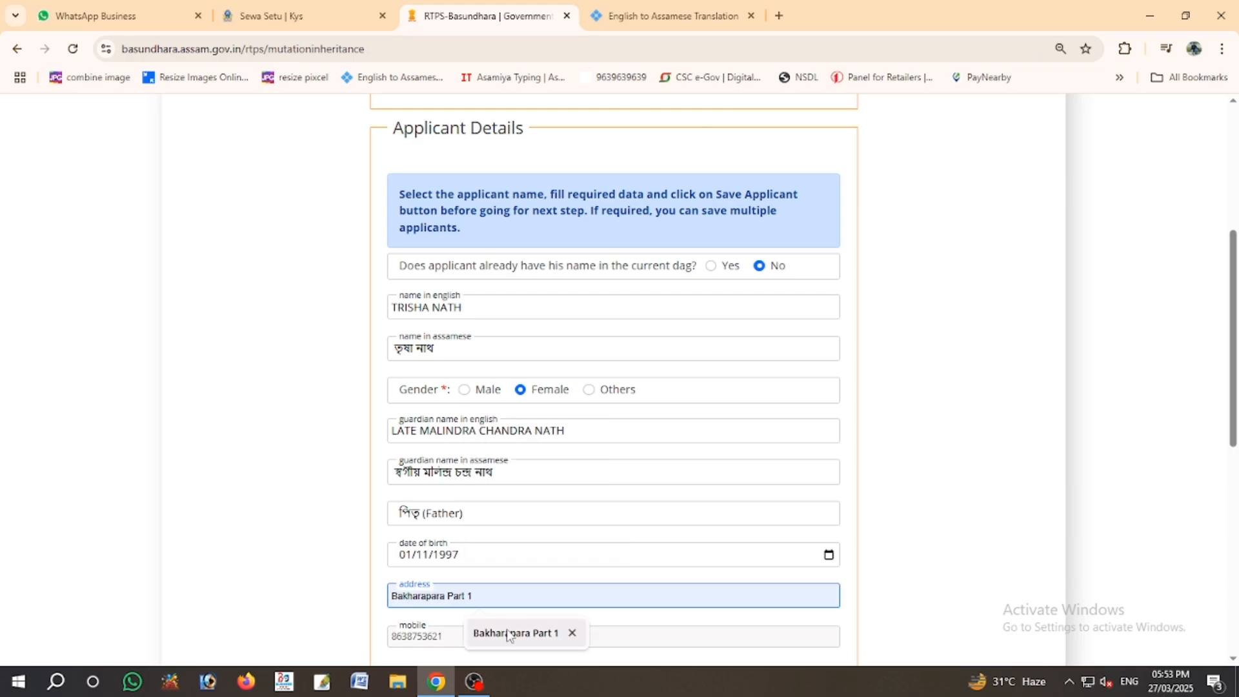
{"action": "left_click", "coordinate": [510, 633]}
{"action": "left_click", "coordinate": [989, 454]}
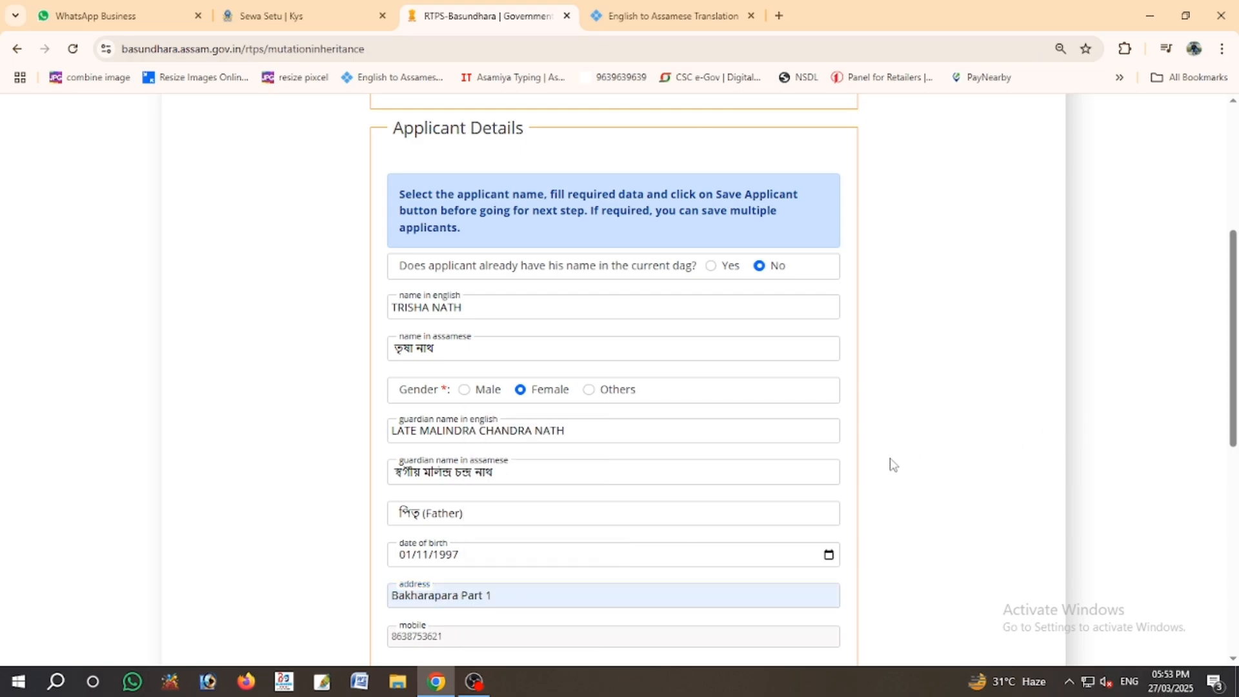
{"action": "scroll", "coordinate": [916, 459], "scroll_direction": "down", "scroll_amount": 3}
- Save the third applicant, check that three appear in the List of Applicants, and go to Documents
{"action": "left_click", "coordinate": [789, 452]}
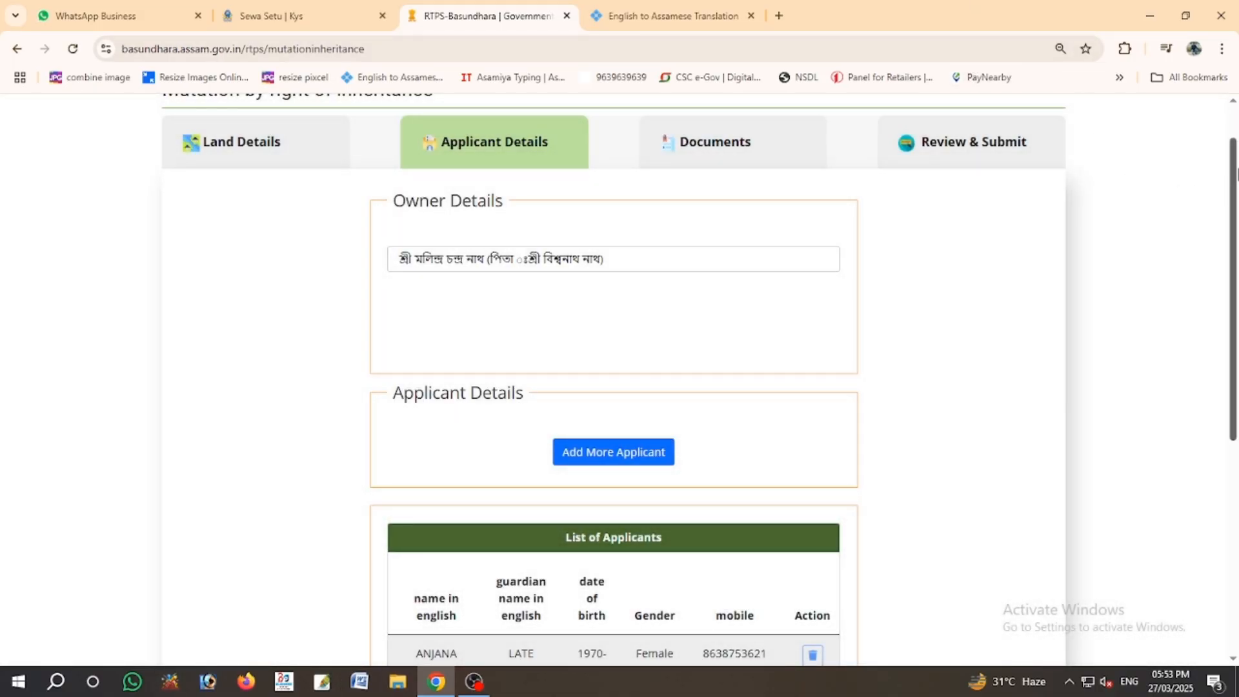
{"action": "scroll", "coordinate": [1142, 413], "scroll_direction": "down", "scroll_amount": 5}
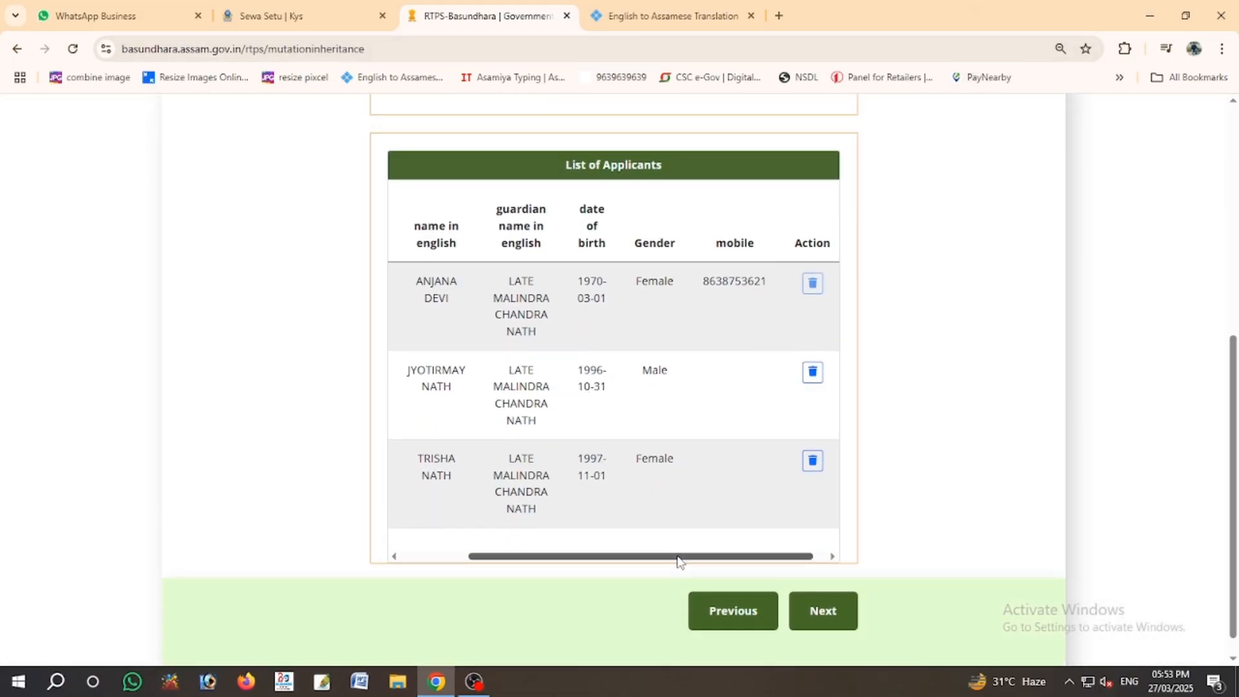
{"action": "mouse_move", "coordinate": [679, 556]}
{"action": "left_mouse_down"}
{"action": "mouse_move", "coordinate": [742, 558]}
{"action": "mouse_move", "coordinate": [587, 556]}
{"action": "mouse_move", "coordinate": [681, 547]}
{"action": "left_mouse_up"}
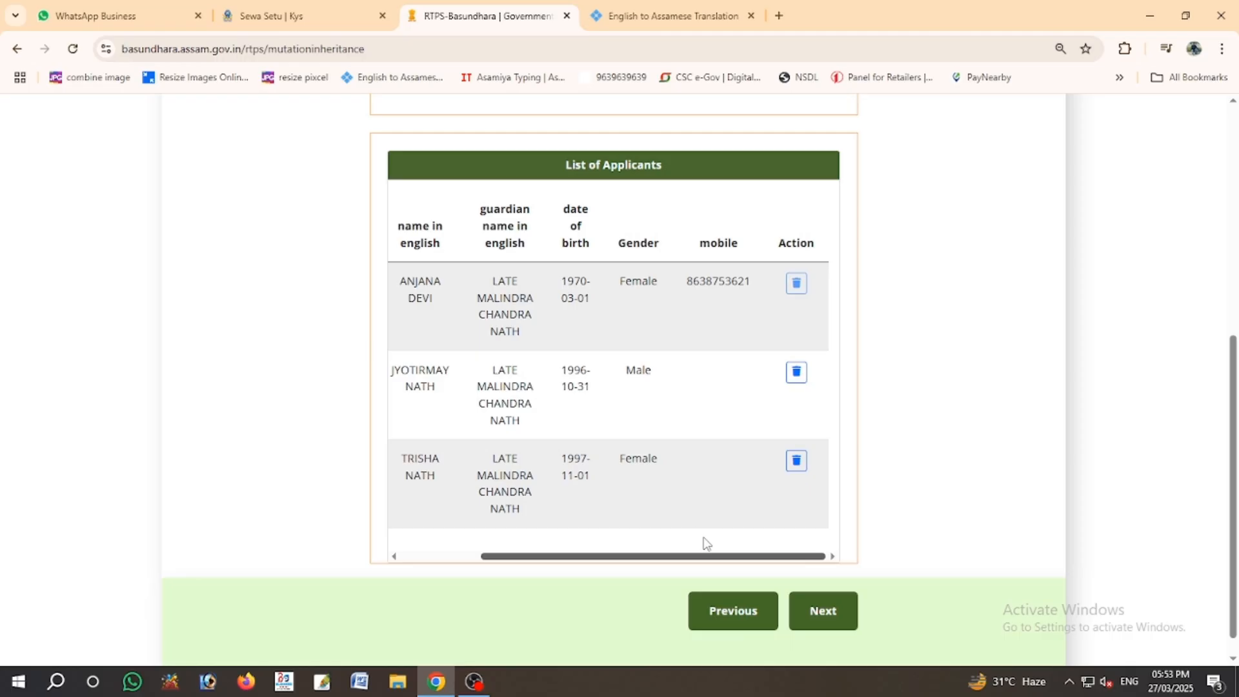
{"action": "left_click", "coordinate": [829, 611]}
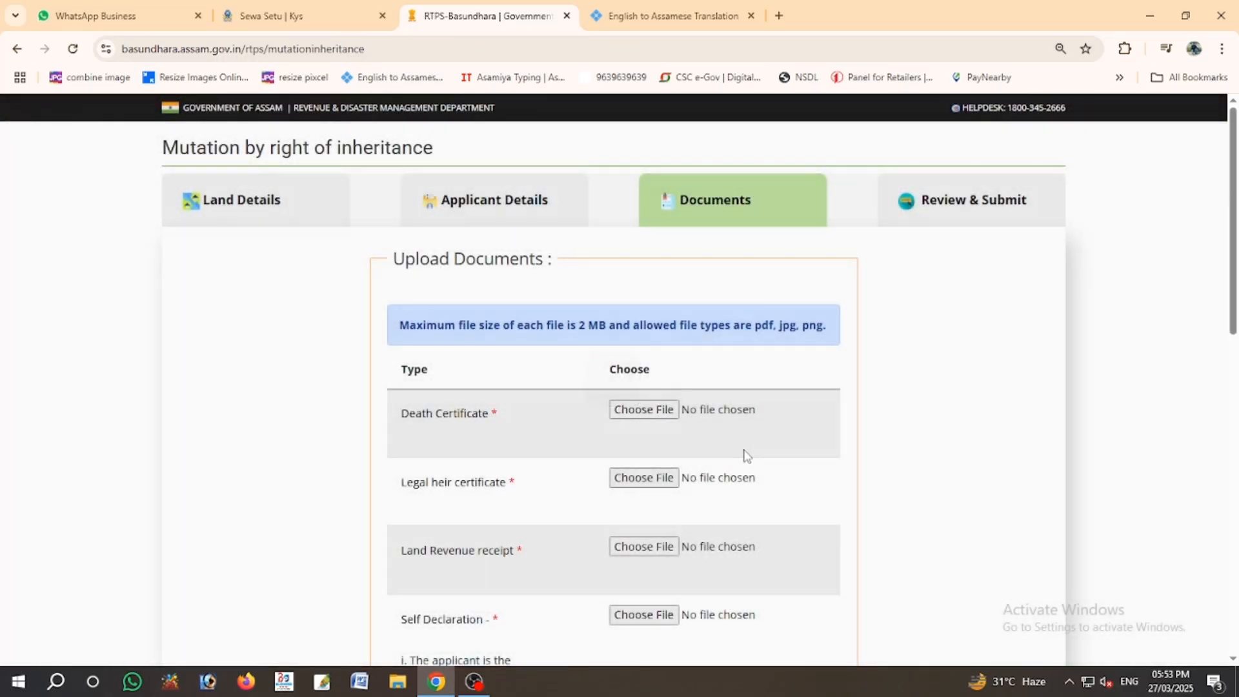
- Tick the three land-mutation declaration checkboxes at the bottom of the Documents form
{"action": "scroll", "coordinate": [743, 448], "scroll_direction": "down", "scroll_amount": 2}
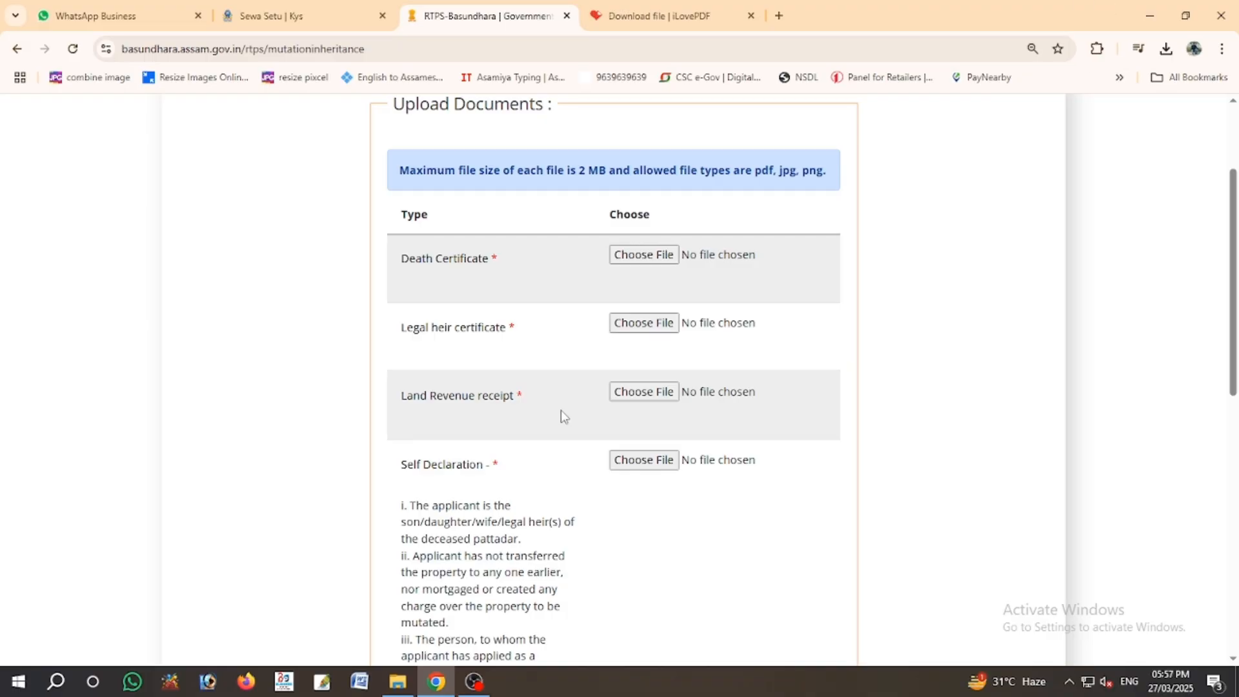
{"action": "scroll", "coordinate": [561, 413], "scroll_direction": "down", "scroll_amount": 3}
{"action": "scroll", "coordinate": [560, 421], "scroll_direction": "down", "scroll_amount": 4}
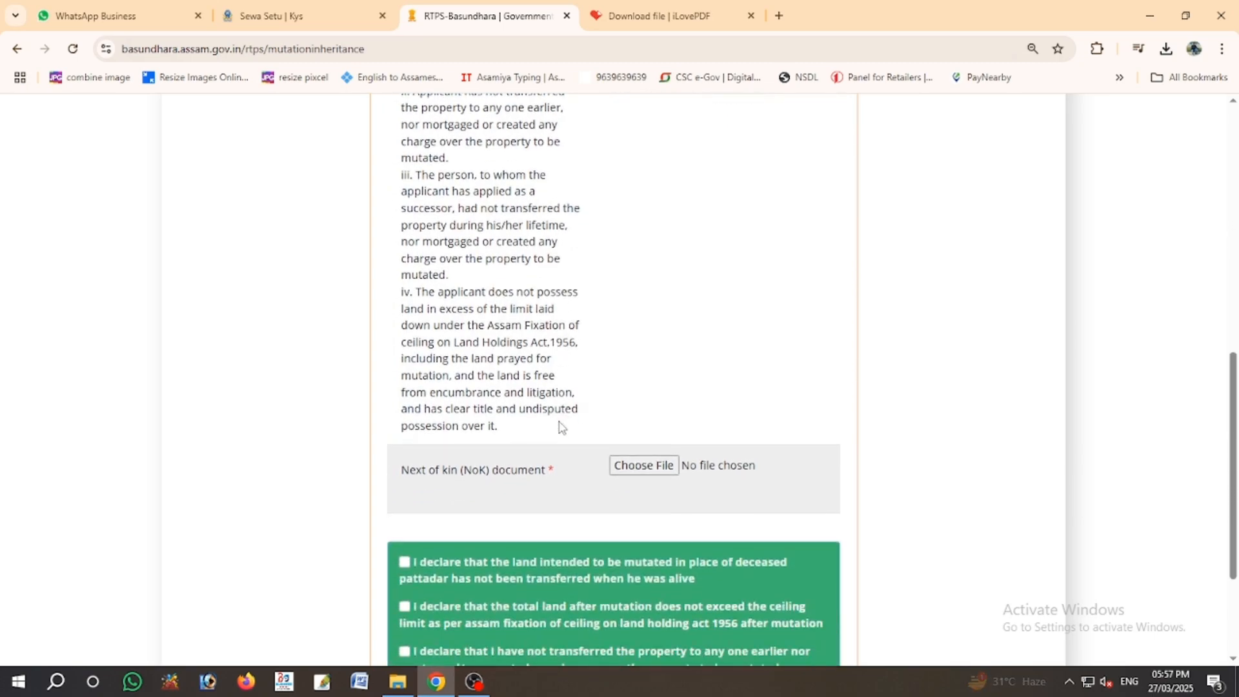
{"action": "scroll", "coordinate": [506, 476], "scroll_direction": "down", "scroll_amount": 1}
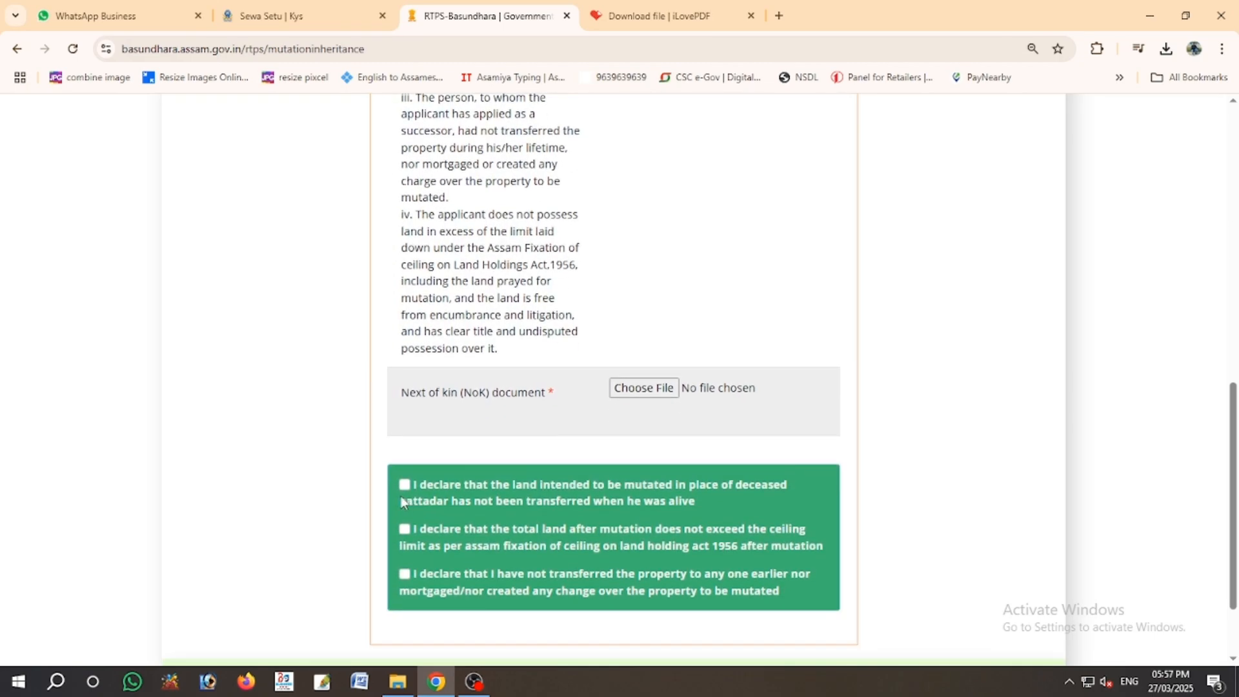
{"action": "left_click", "coordinate": [405, 571]}
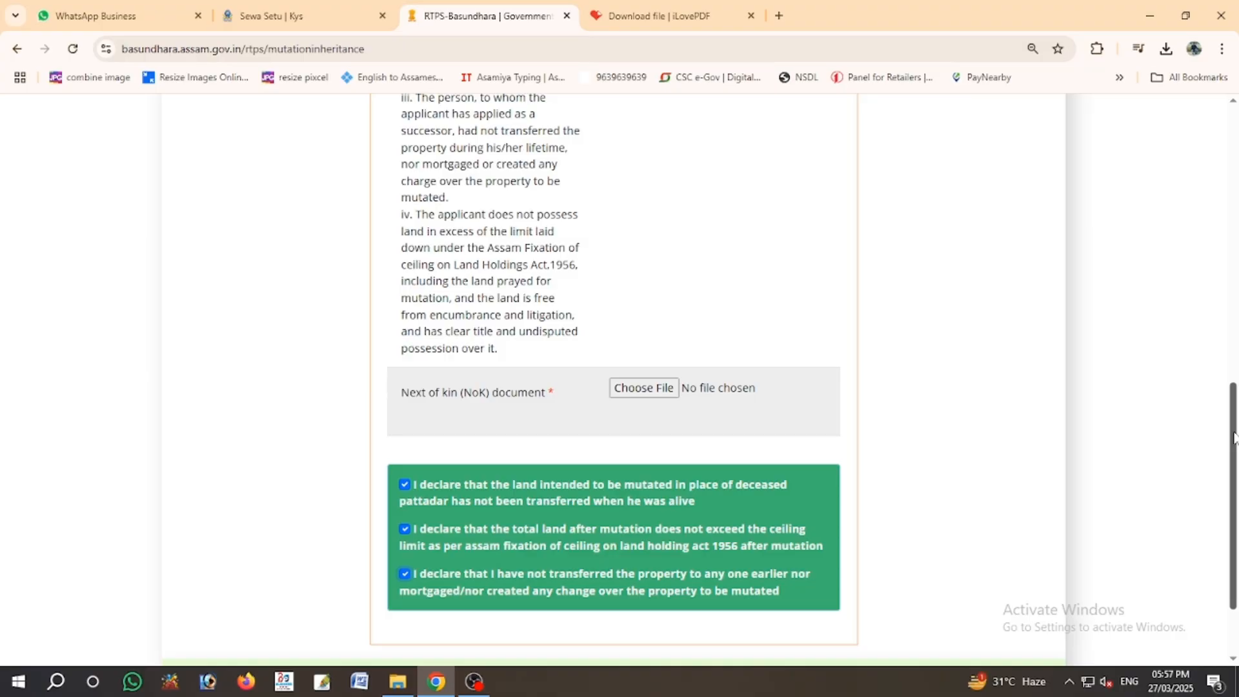
{"action": "left_click_drag", "start_coordinate": [1234, 438], "coordinate": [1230, 267]}
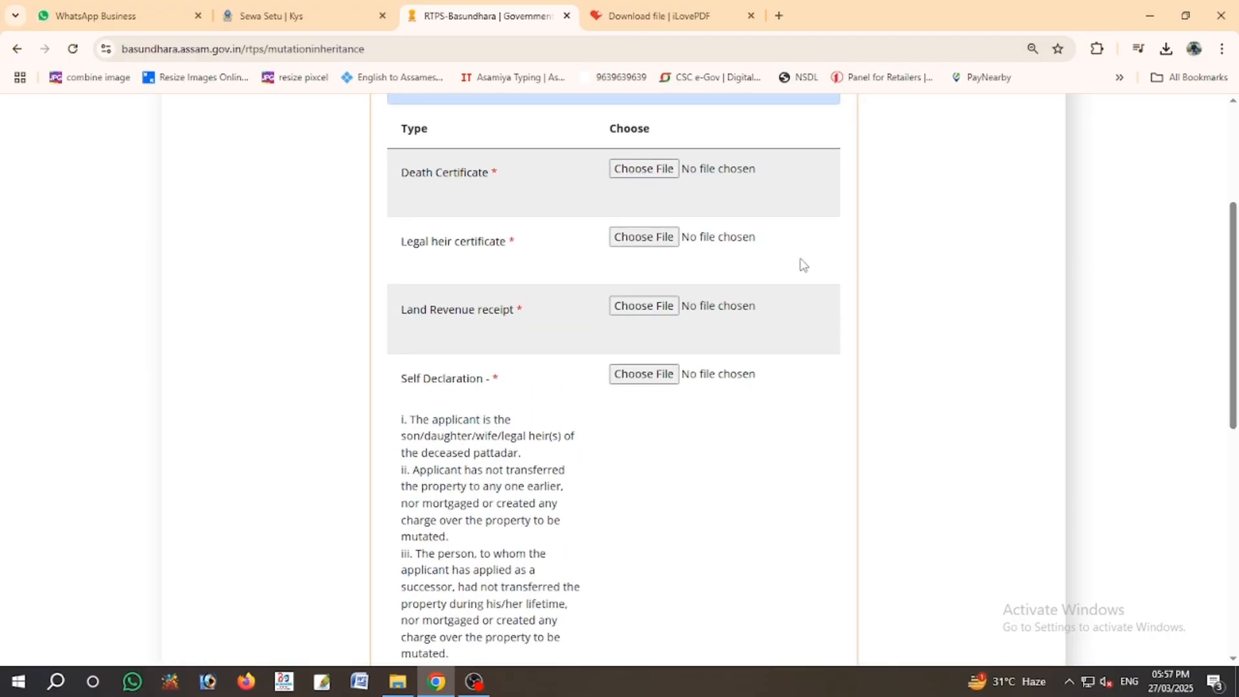
- Attach ALL DOC.pdf from Downloads as the Death Certificate, Legal heir certificate and Land Revenue receipt
{"action": "left_click", "coordinate": [648, 173]}
{"action": "left_click", "coordinate": [81, 195]}
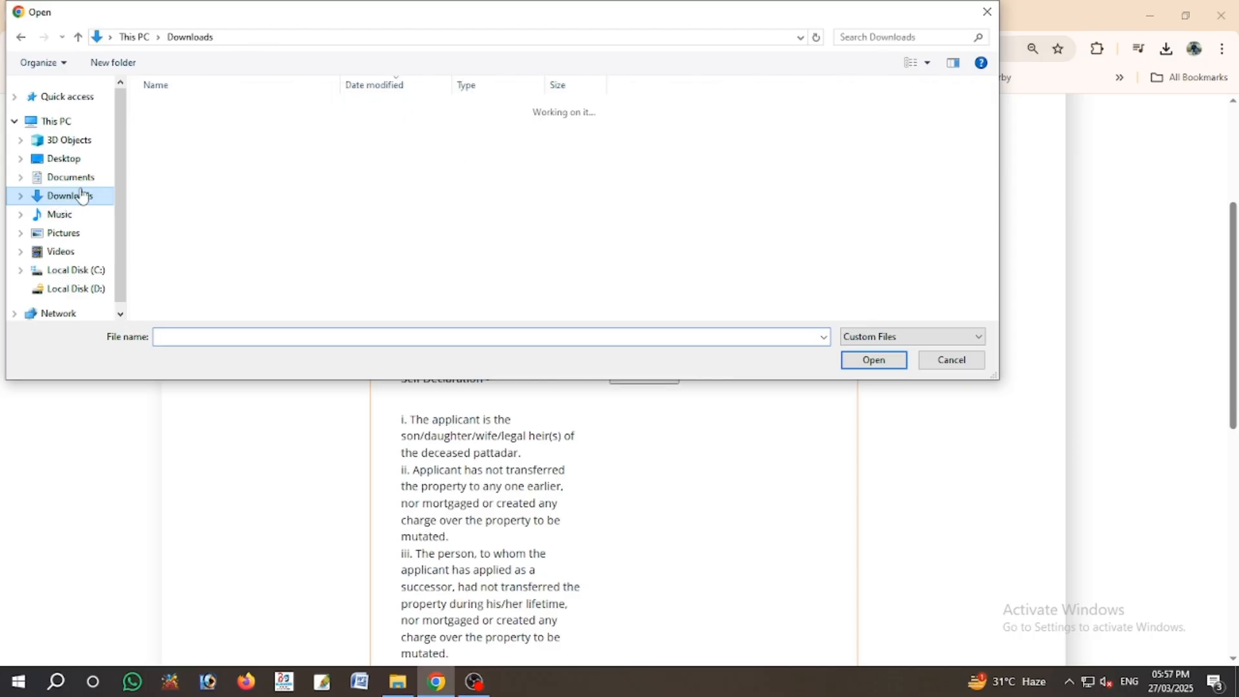
{"action": "left_click", "coordinate": [197, 129]}
{"action": "left_click", "coordinate": [873, 360]}
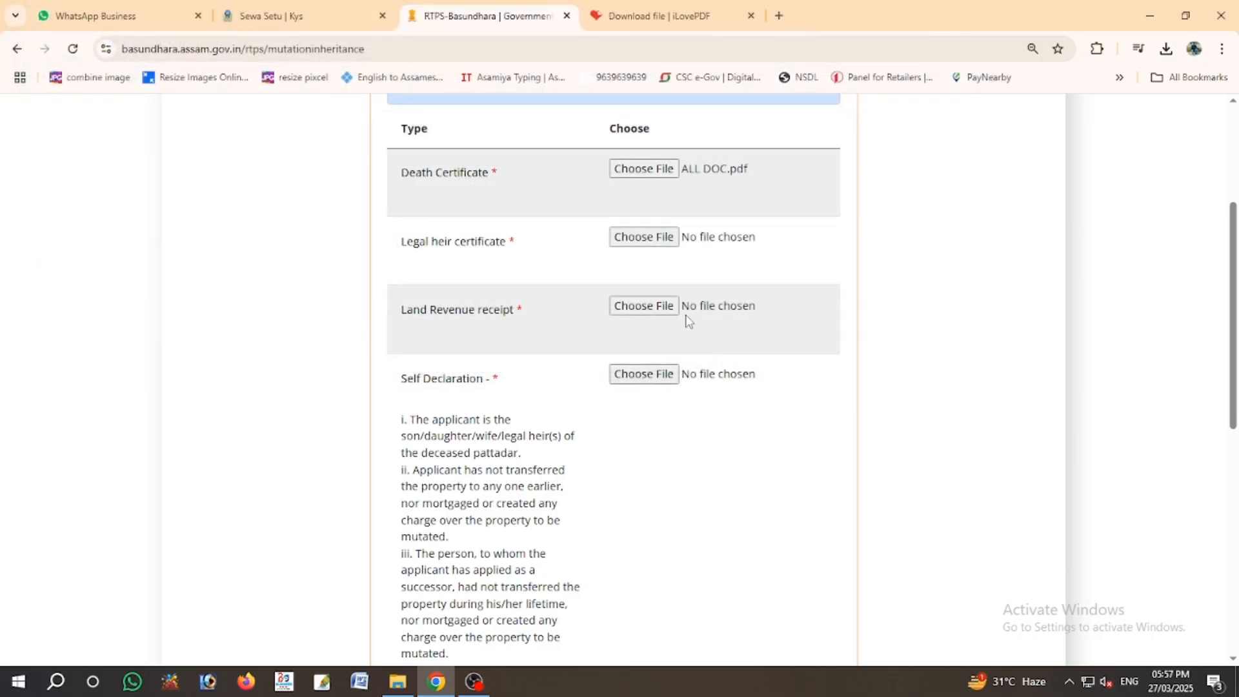
{"action": "left_click", "coordinate": [665, 242]}
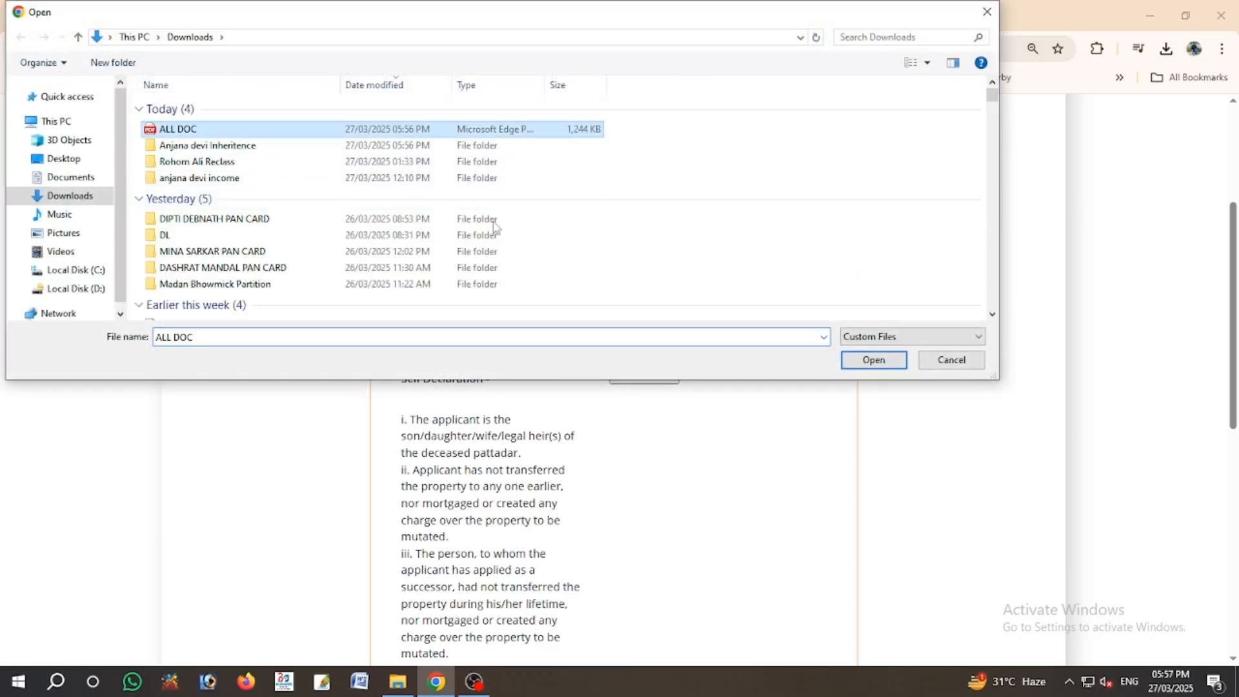
{"action": "left_click", "coordinate": [873, 360]}
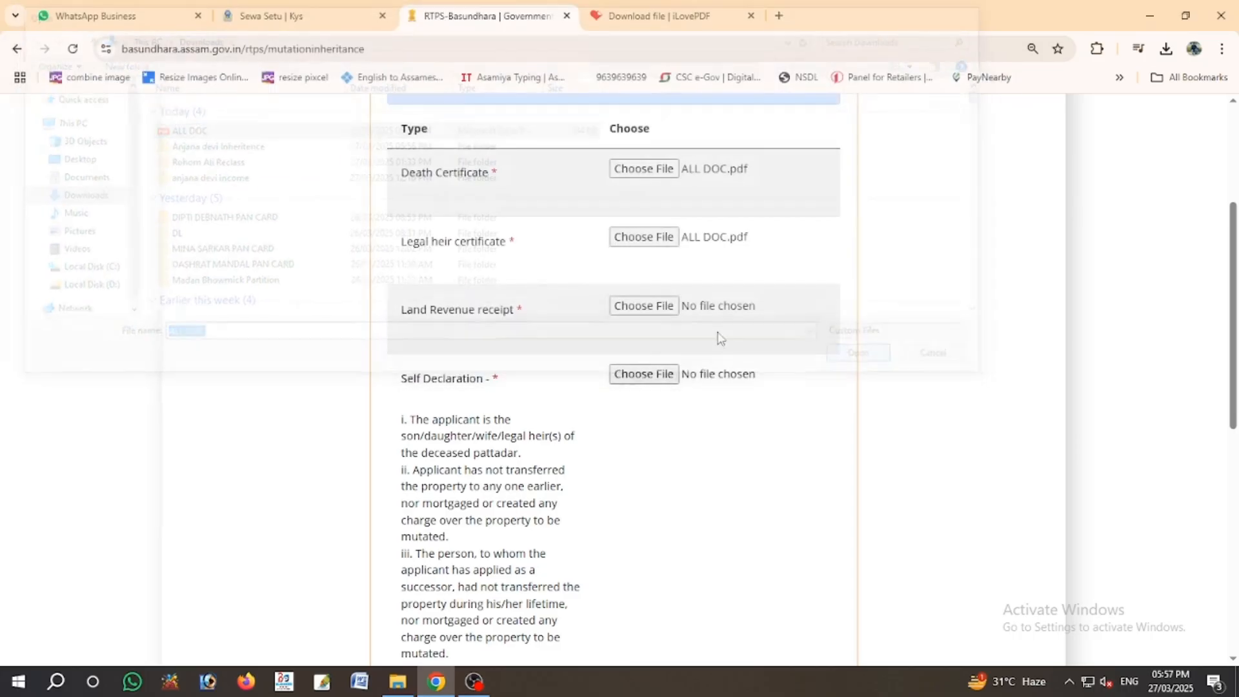
{"action": "left_click", "coordinate": [645, 306]}
{"action": "left_click", "coordinate": [194, 130]}
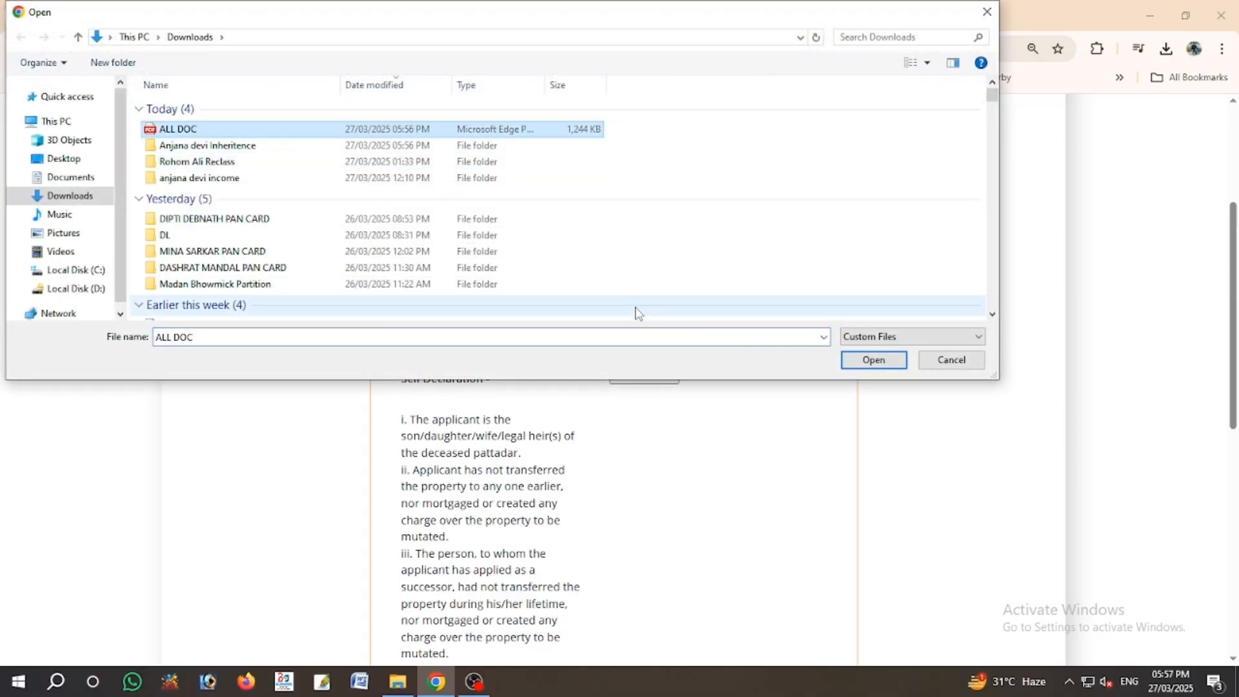
{"action": "left_click", "coordinate": [873, 360]}
- Attach ALL DOC.pdf as the Self Declaration and Next of kin documents, then continue to Review & Submit
{"action": "left_click", "coordinate": [644, 374]}
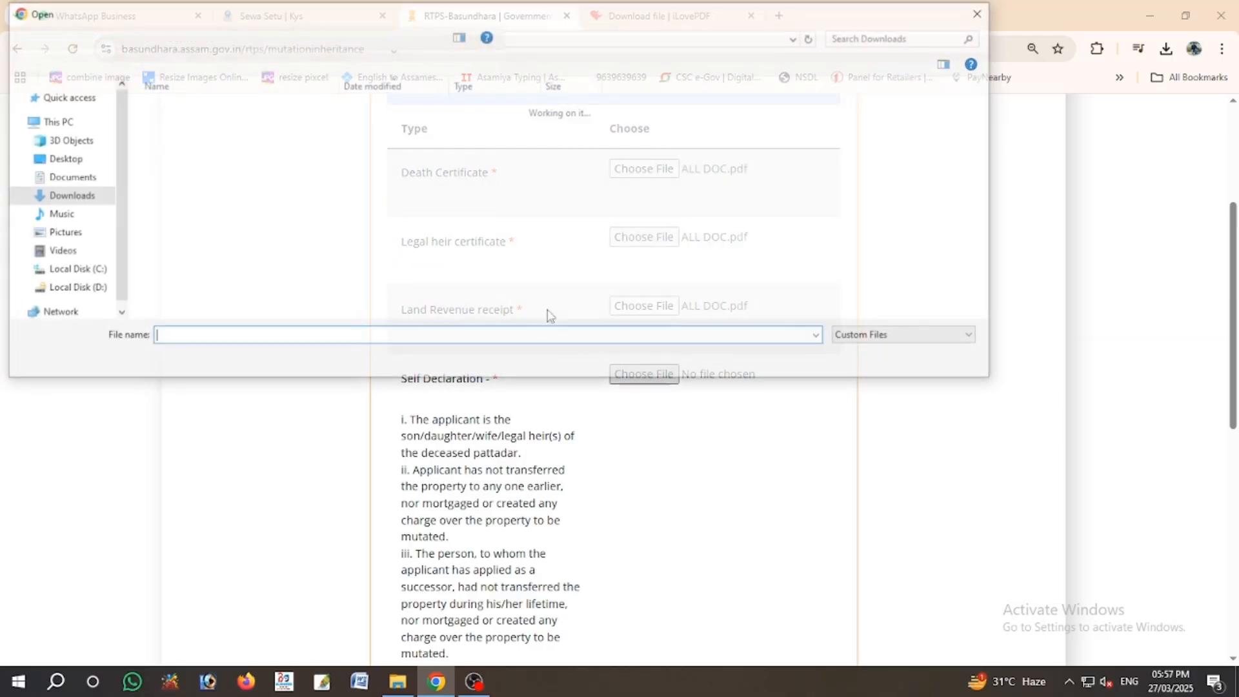
{"action": "left_click", "coordinate": [230, 128]}
{"action": "left_click", "coordinate": [885, 366]}
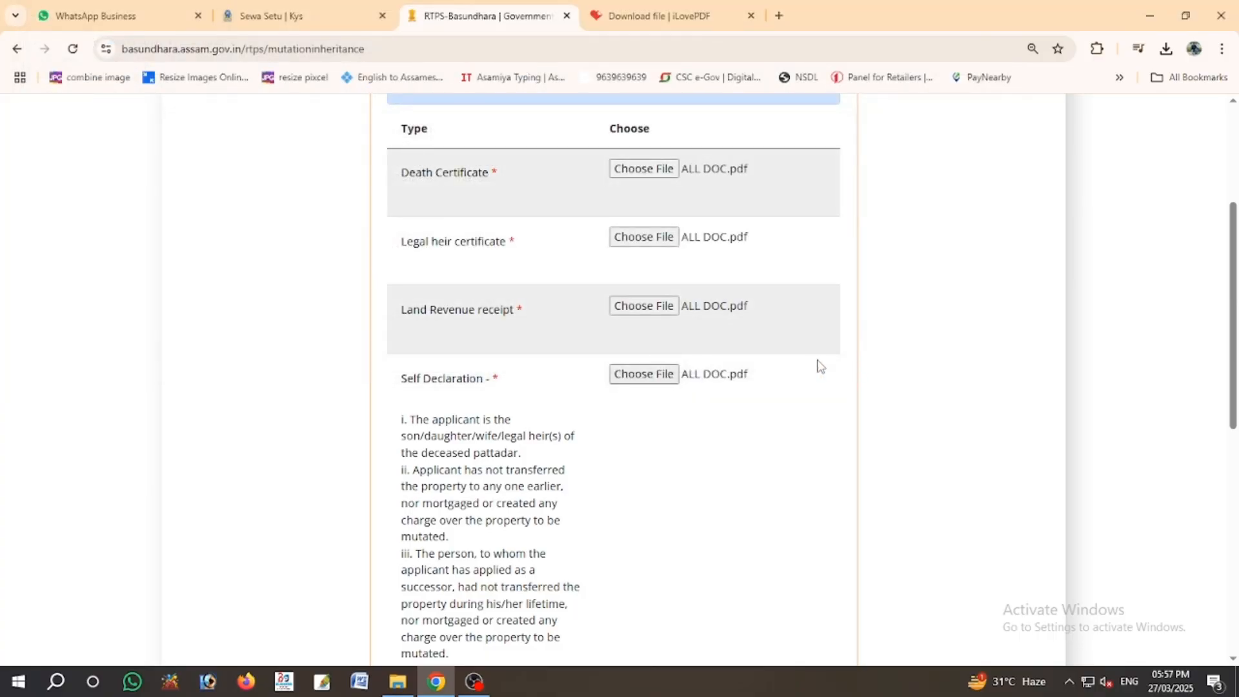
{"action": "scroll", "coordinate": [700, 415], "scroll_direction": "down", "scroll_amount": 6}
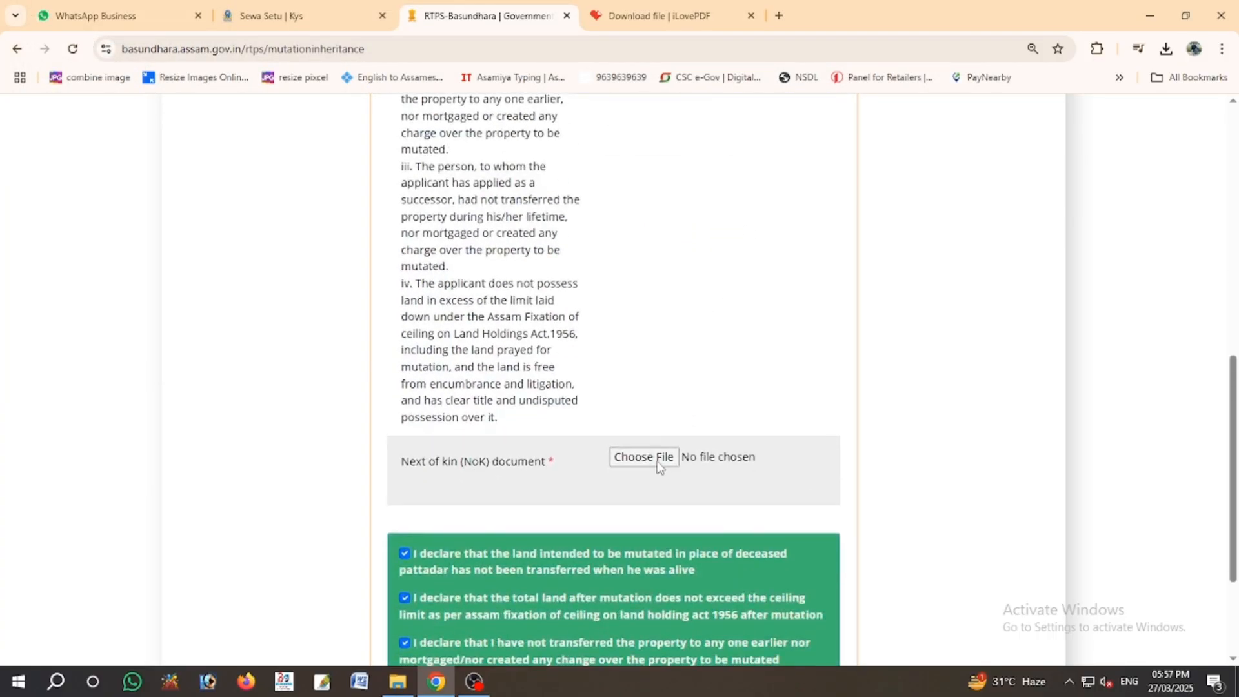
{"action": "left_click", "coordinate": [659, 458]}
{"action": "left_click", "coordinate": [234, 131]}
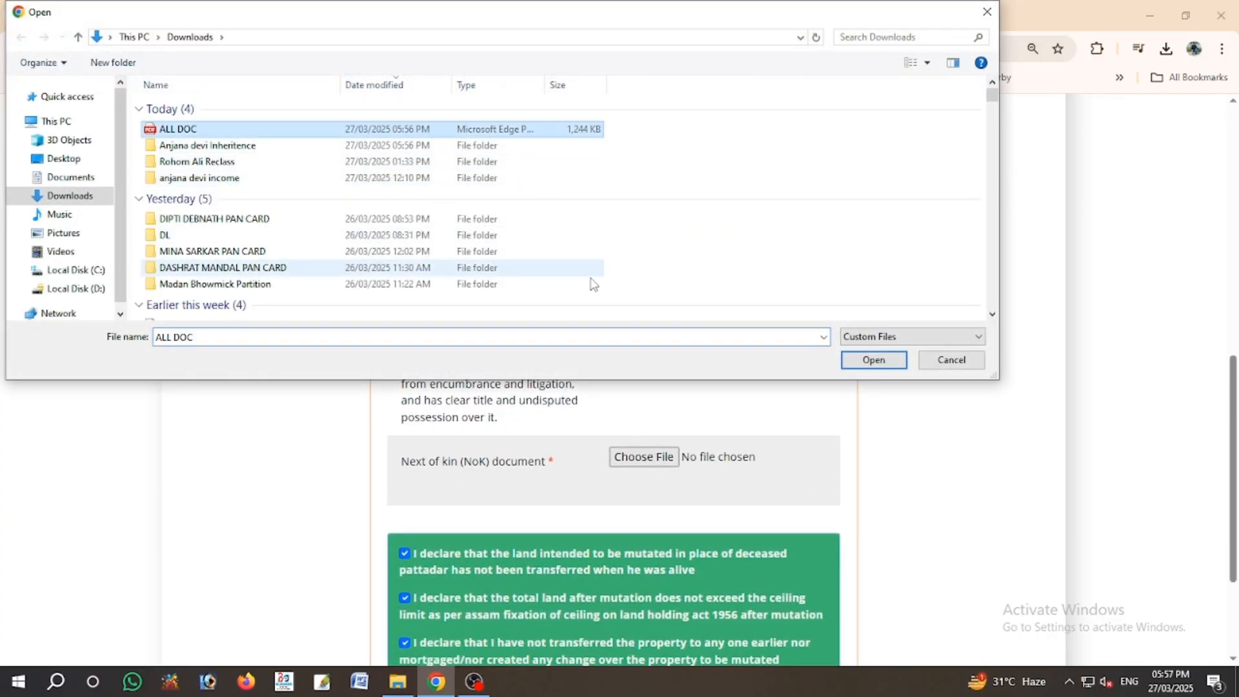
{"action": "left_click", "coordinate": [873, 360]}
{"action": "scroll", "coordinate": [847, 598], "scroll_direction": "down", "scroll_amount": 3}
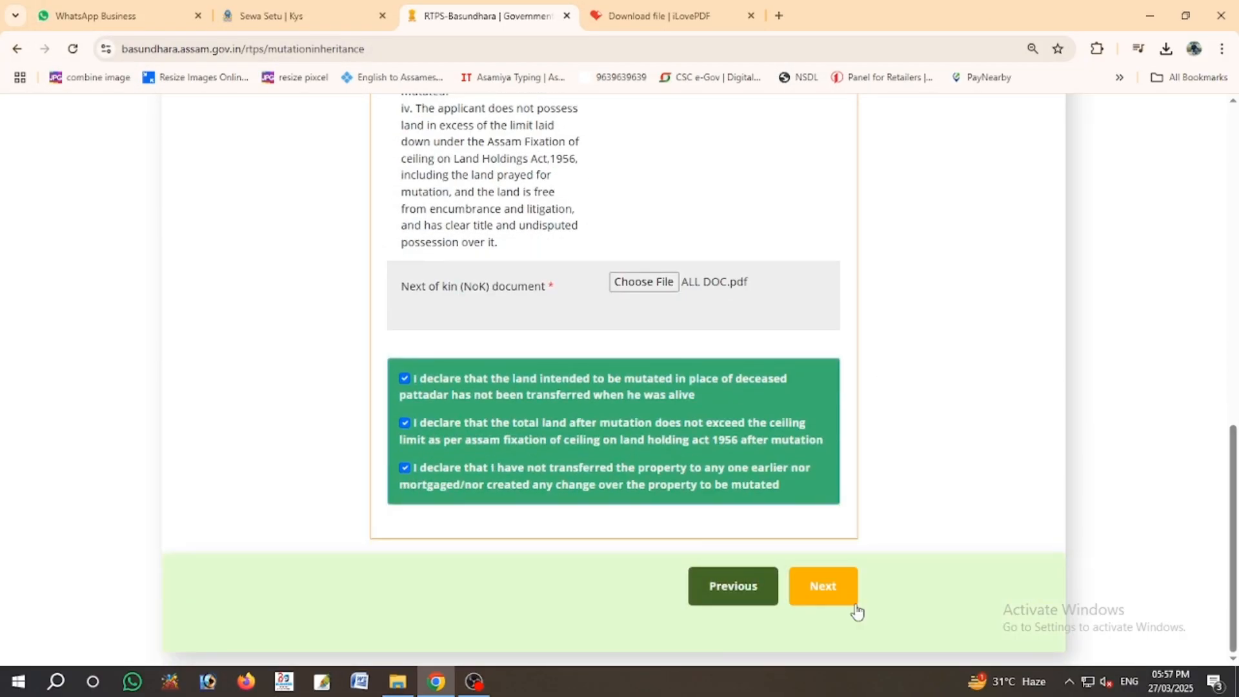
{"action": "left_click", "coordinate": [847, 598]}
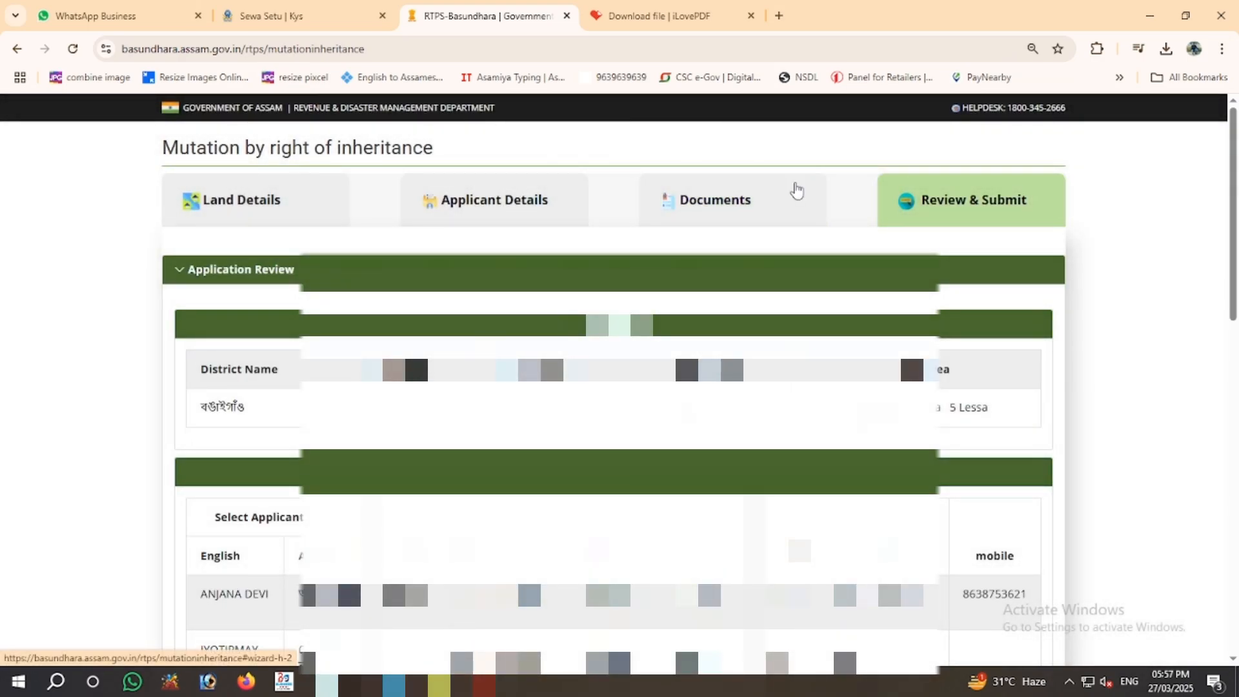
- Accept the 'I hereby declare' terms on the review page and submit the application with Finish
{"action": "scroll", "coordinate": [1236, 187], "scroll_direction": "down", "scroll_amount": 1}
{"action": "left_click_drag", "start_coordinate": [1236, 187], "coordinate": [1236, 208]}
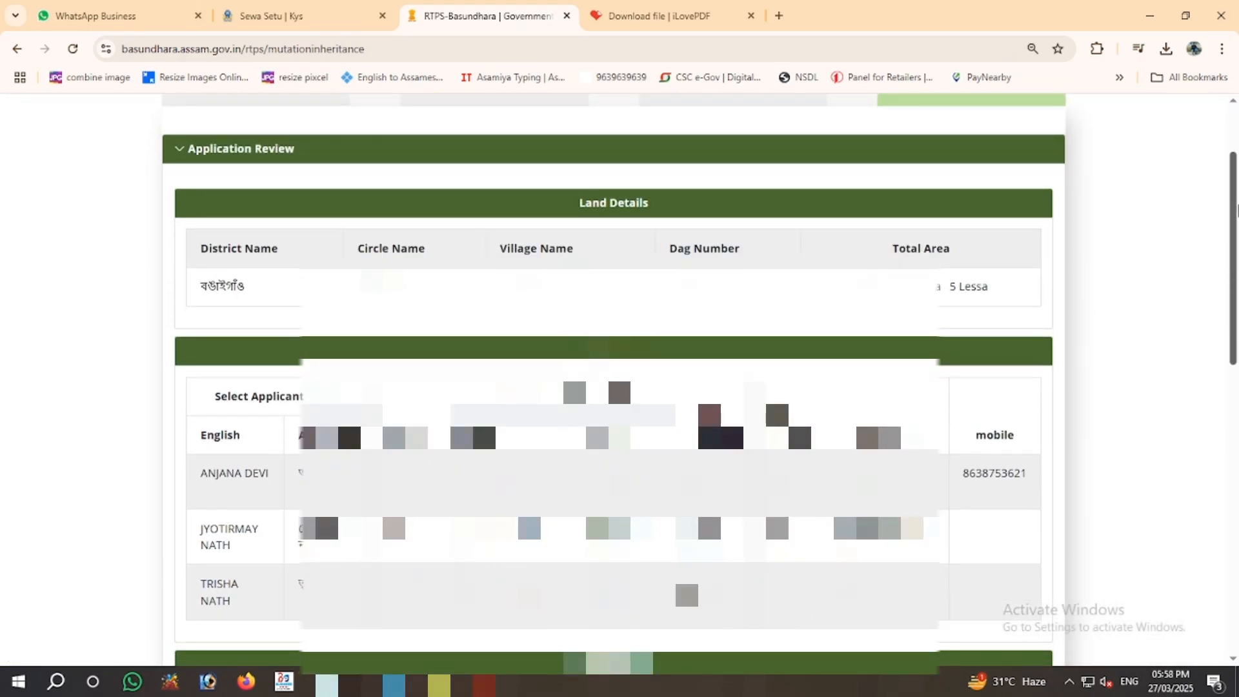
{"action": "left_click_drag", "start_coordinate": [1238, 210], "coordinate": [1238, 212]}
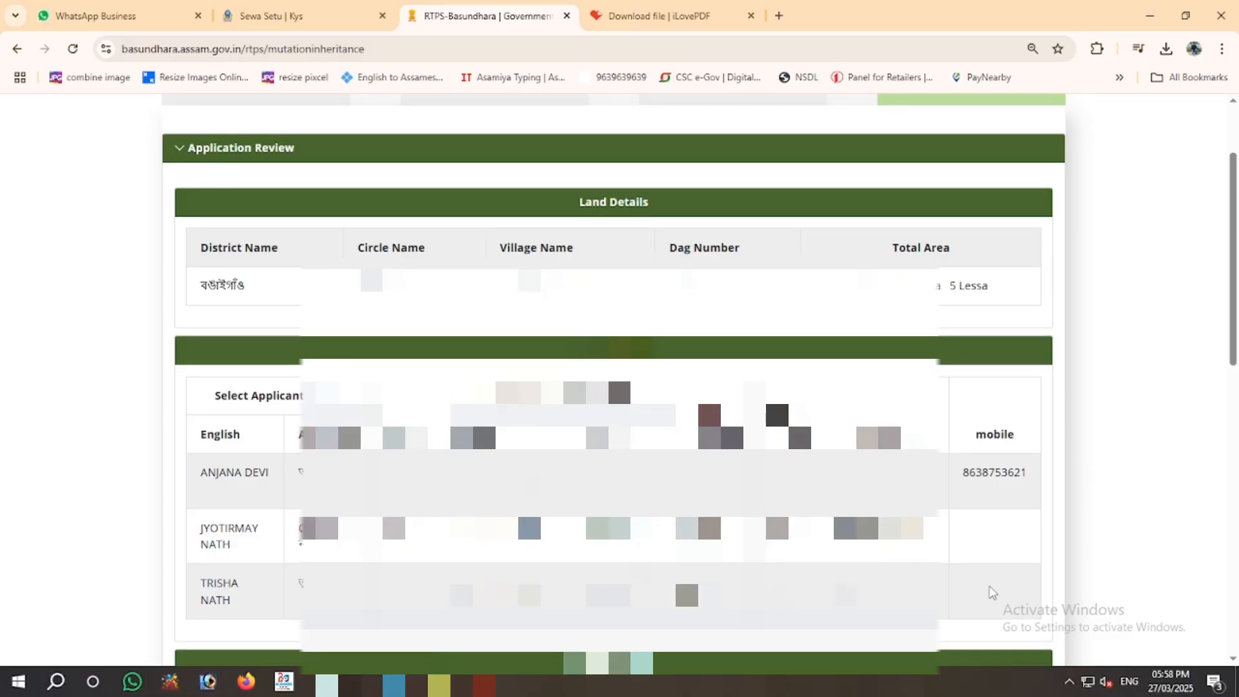
{"action": "key", "text": "ctrl+minus"}
{"action": "key", "text": "ctrl+minus"}
{"action": "key", "text": "ctrl+minus"}
{"action": "key", "text": "ctrl+minus"}
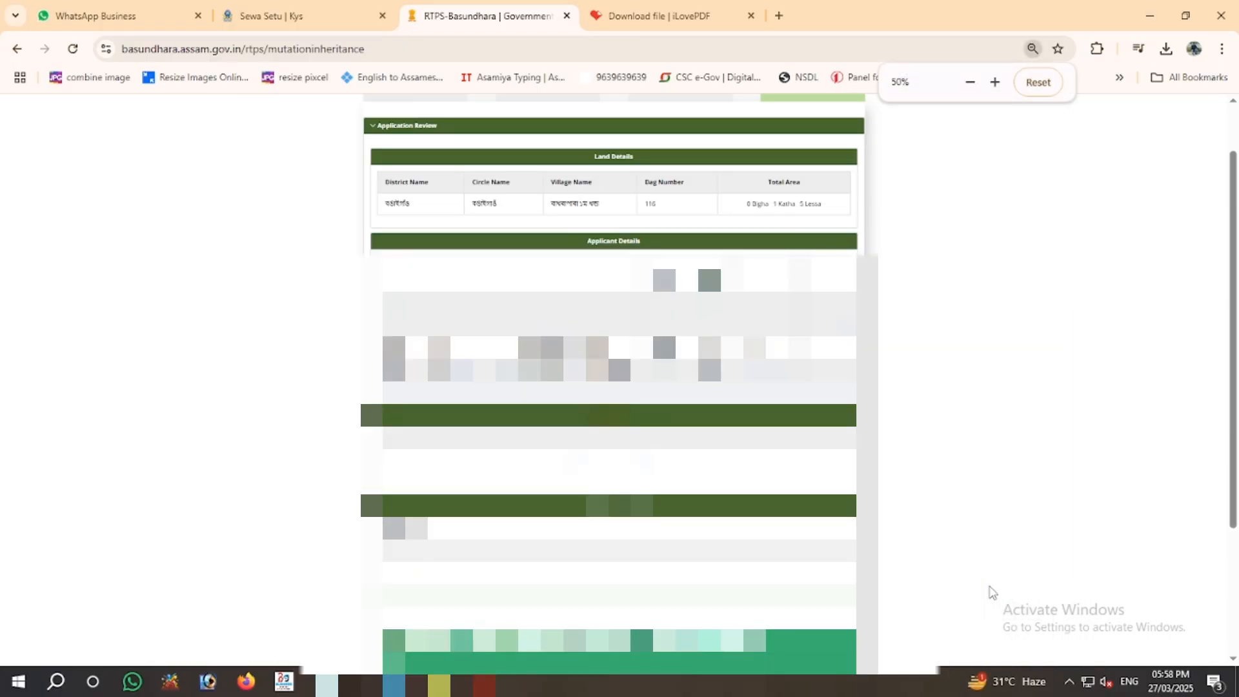
{"action": "key", "text": "ctrl+0"}
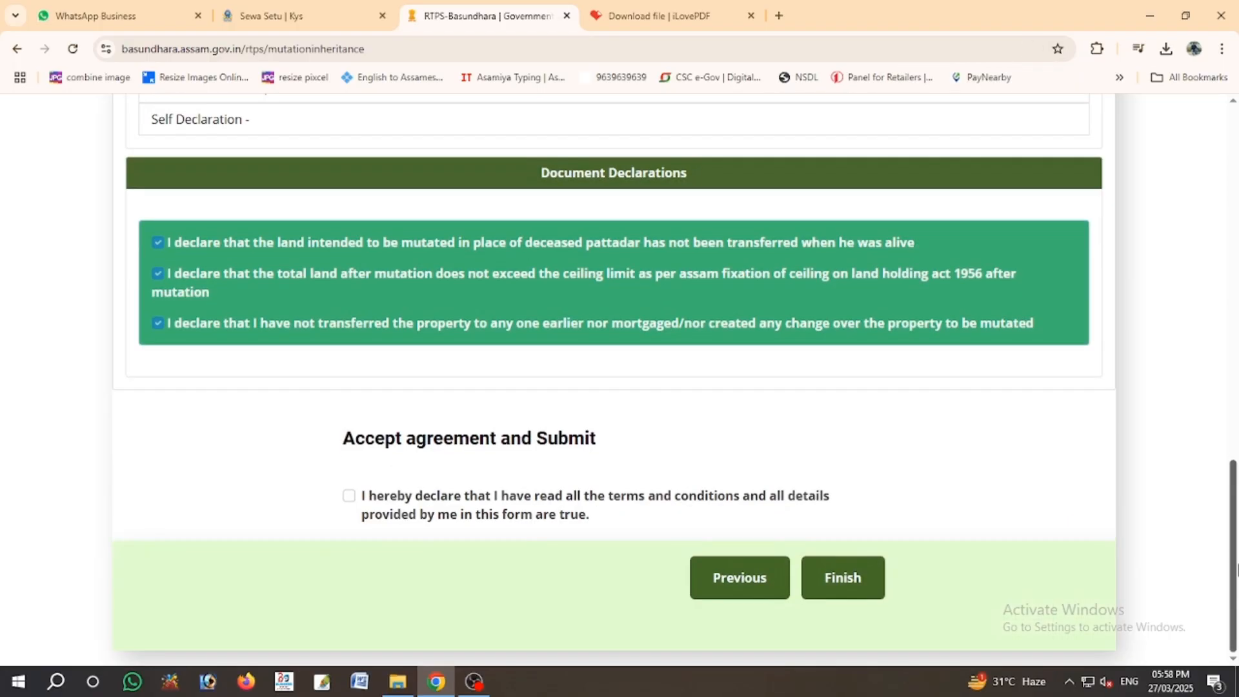
{"action": "left_click", "coordinate": [348, 496]}
{"action": "left_click", "coordinate": [831, 581]}
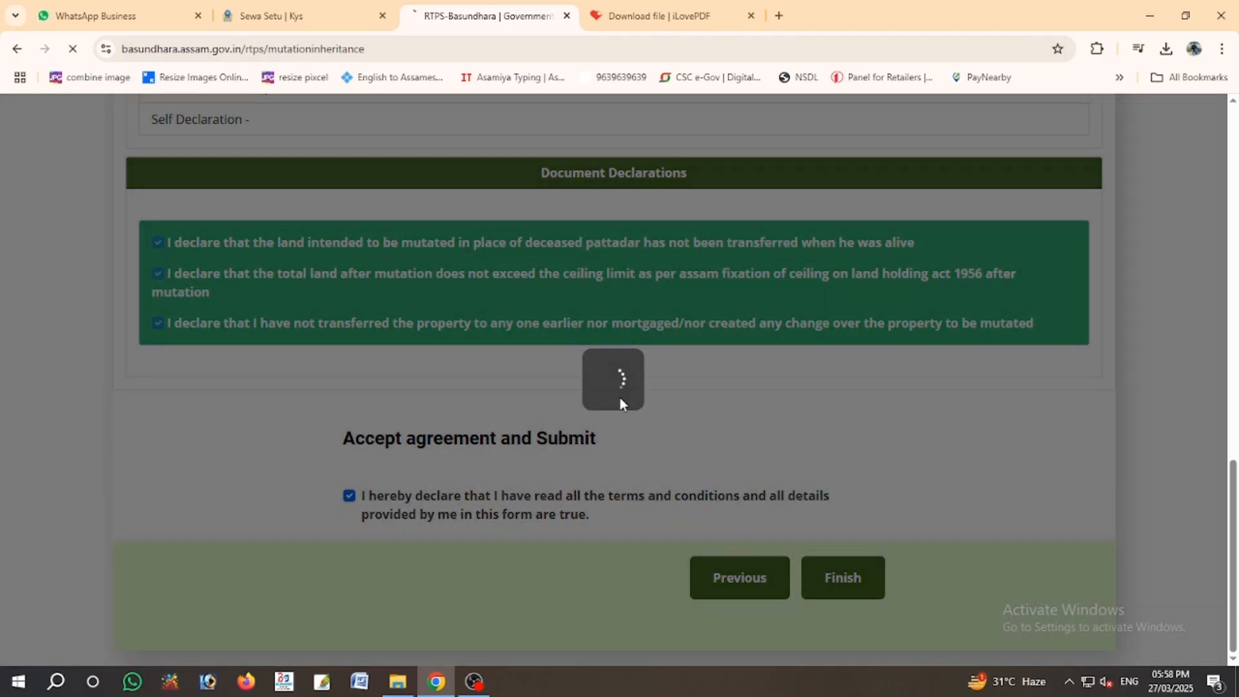
- Enter 20 printing pages and 10 scanning pages, then confirm payment of the 280 total
{"action": "left_click", "coordinate": [434, 298]}
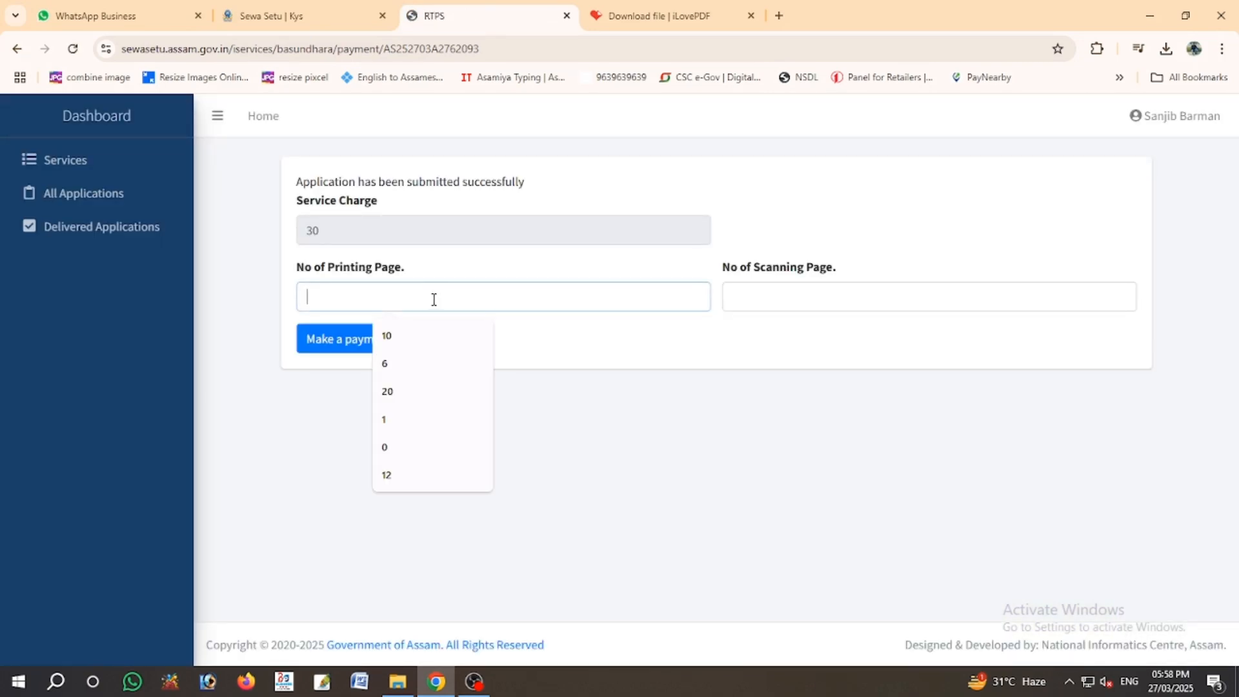
{"action": "type", "text": "20"}
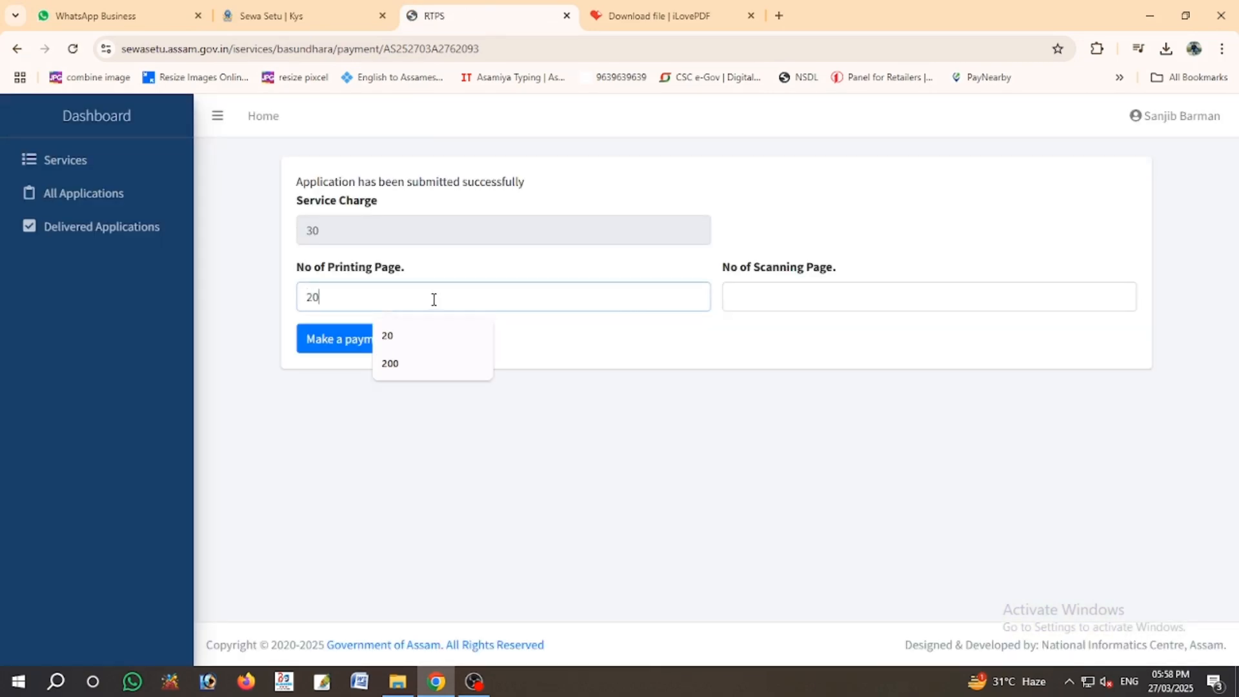
{"action": "key", "text": "Tab"}
{"action": "type", "text": "10"}
{"action": "key", "text": "Tab"}
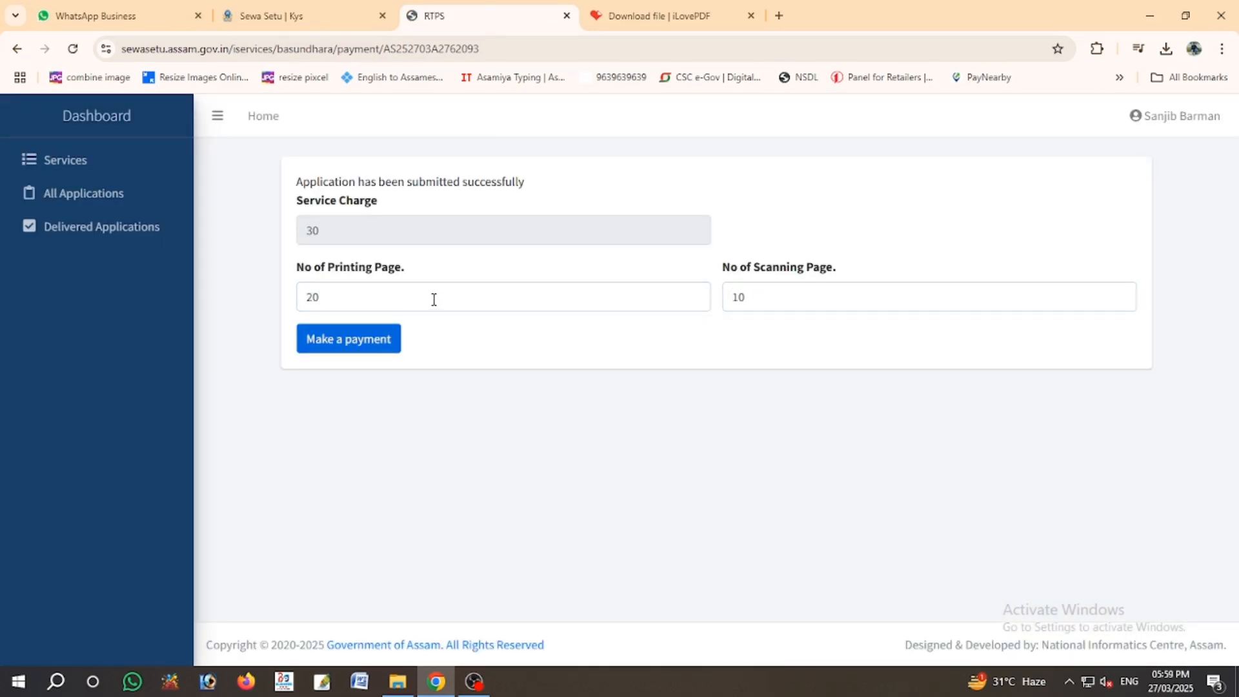
{"action": "left_click", "coordinate": [346, 339]}
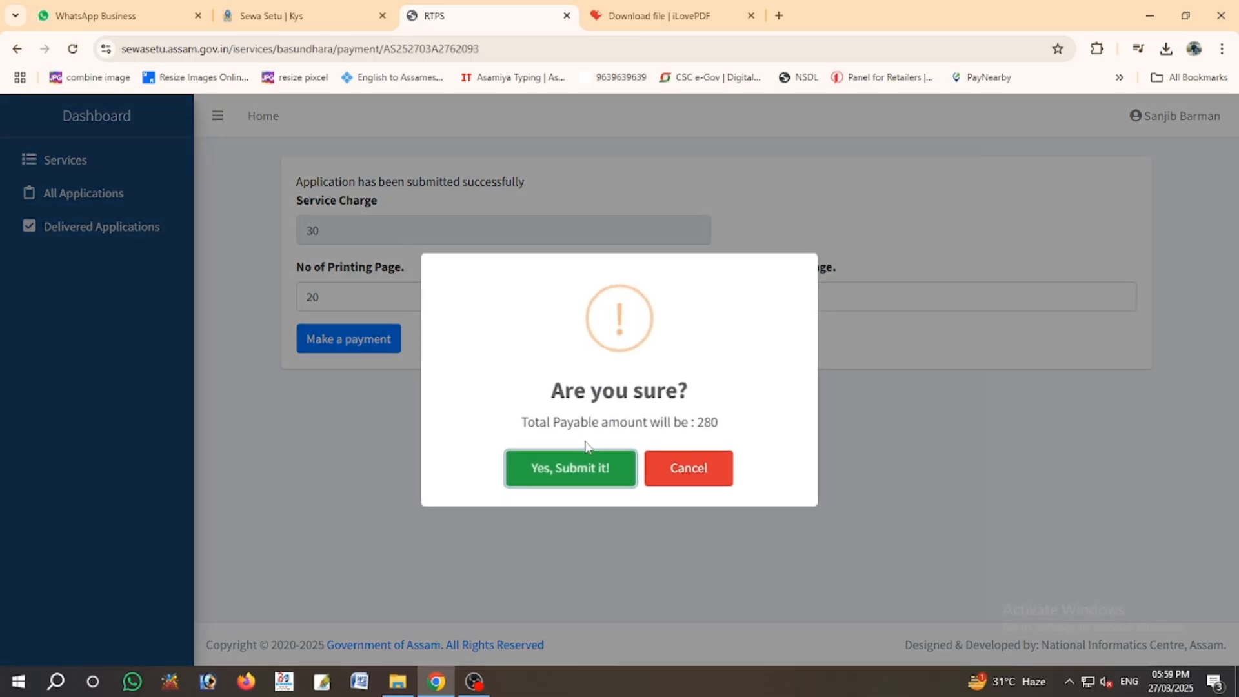
{"action": "left_click", "coordinate": [591, 470]}
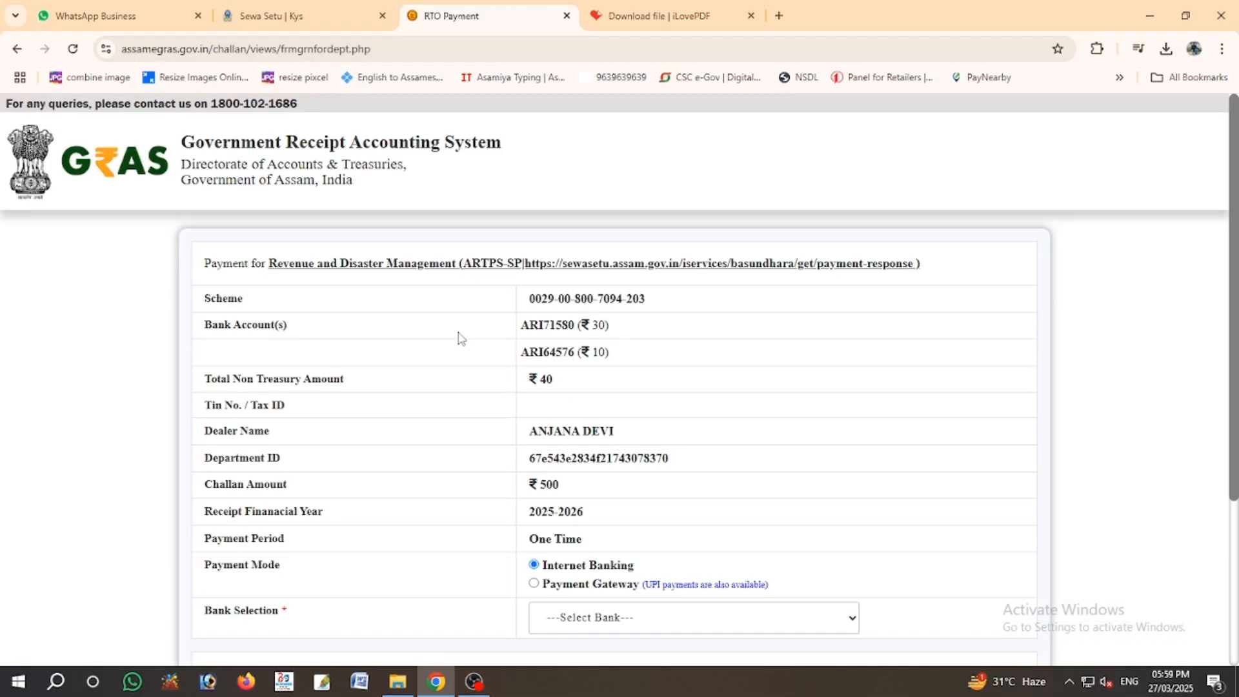
- Choose Payment Gateway with CANARA BANK PG, agree to the challan refund terms, and proceed
{"action": "left_click", "coordinate": [534, 583]}
{"action": "left_click", "coordinate": [576, 622]}
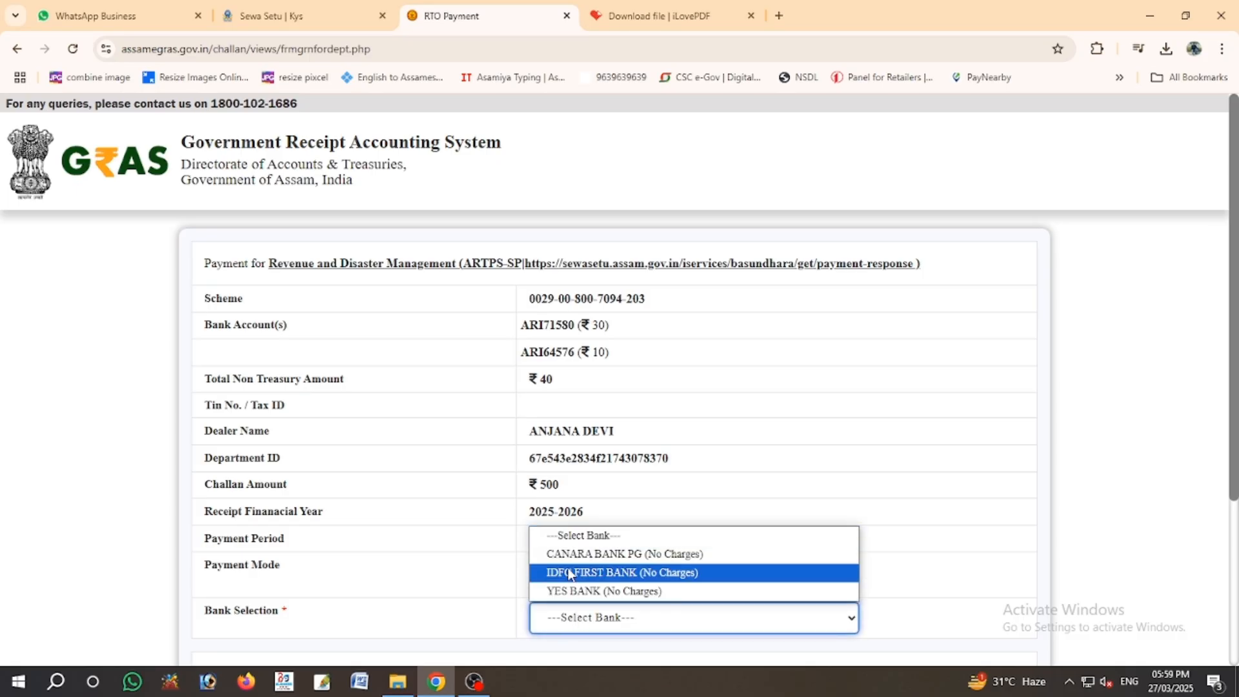
{"action": "left_click", "coordinate": [609, 550]}
{"action": "scroll", "coordinate": [574, 548], "scroll_direction": "down", "scroll_amount": 3}
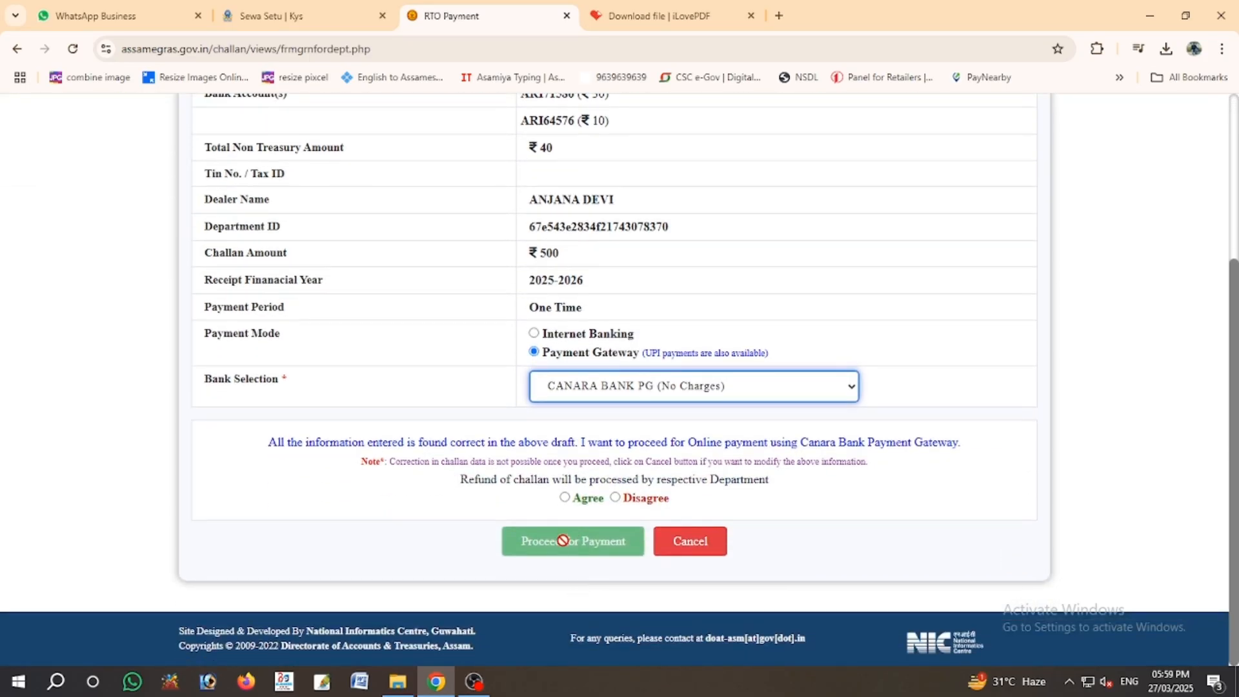
{"action": "left_click", "coordinate": [565, 498]}
{"action": "left_click", "coordinate": [566, 540]}
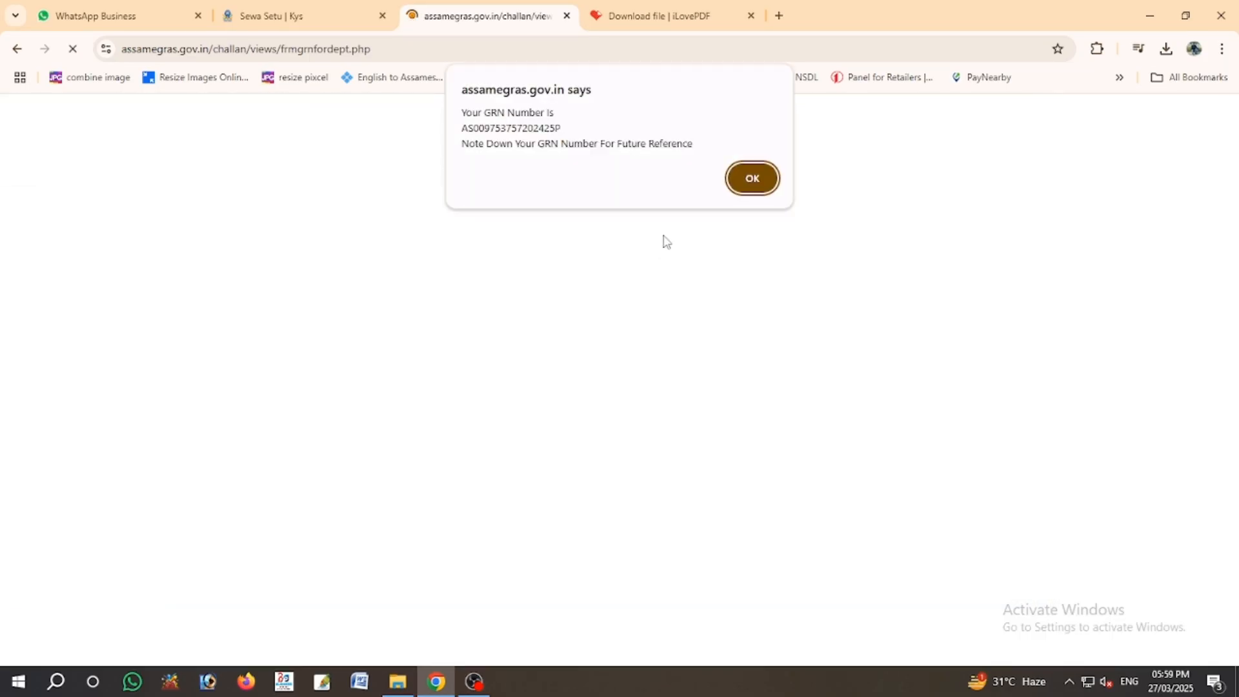
- Acknowledge the GRN notice, accept Canara Bank's terms, and confirm the 540.0 payment
{"action": "left_click", "coordinate": [754, 185]}
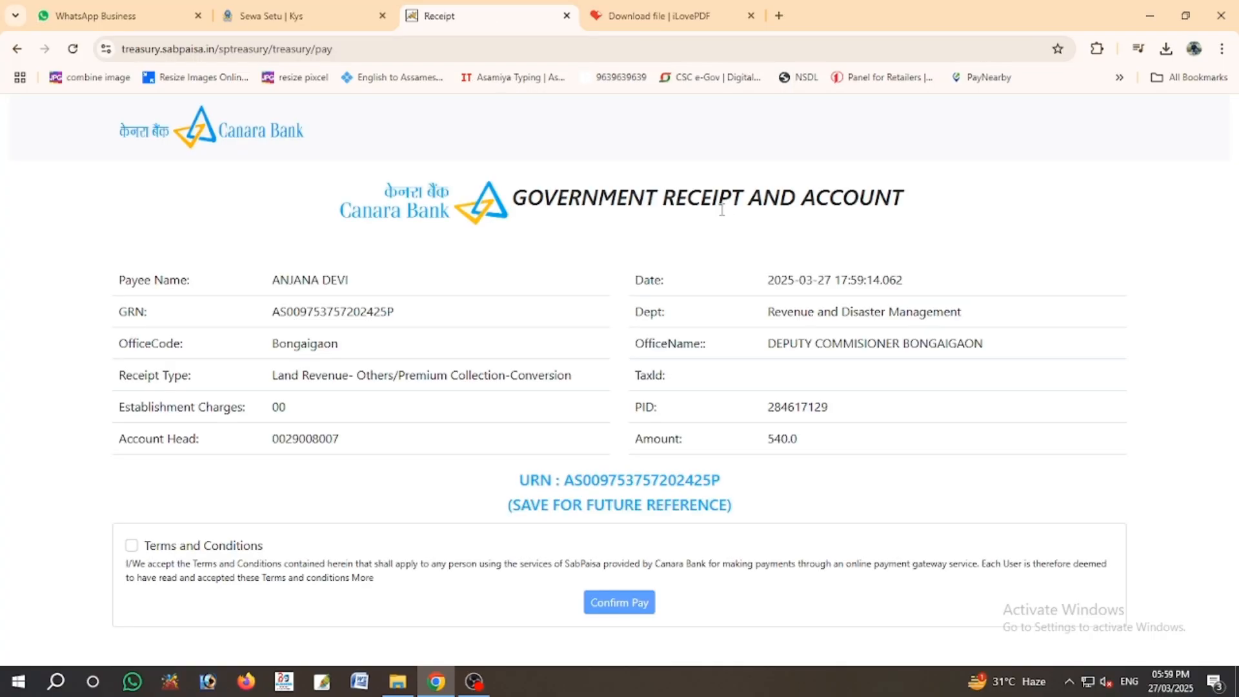
{"action": "left_click", "coordinate": [132, 547]}
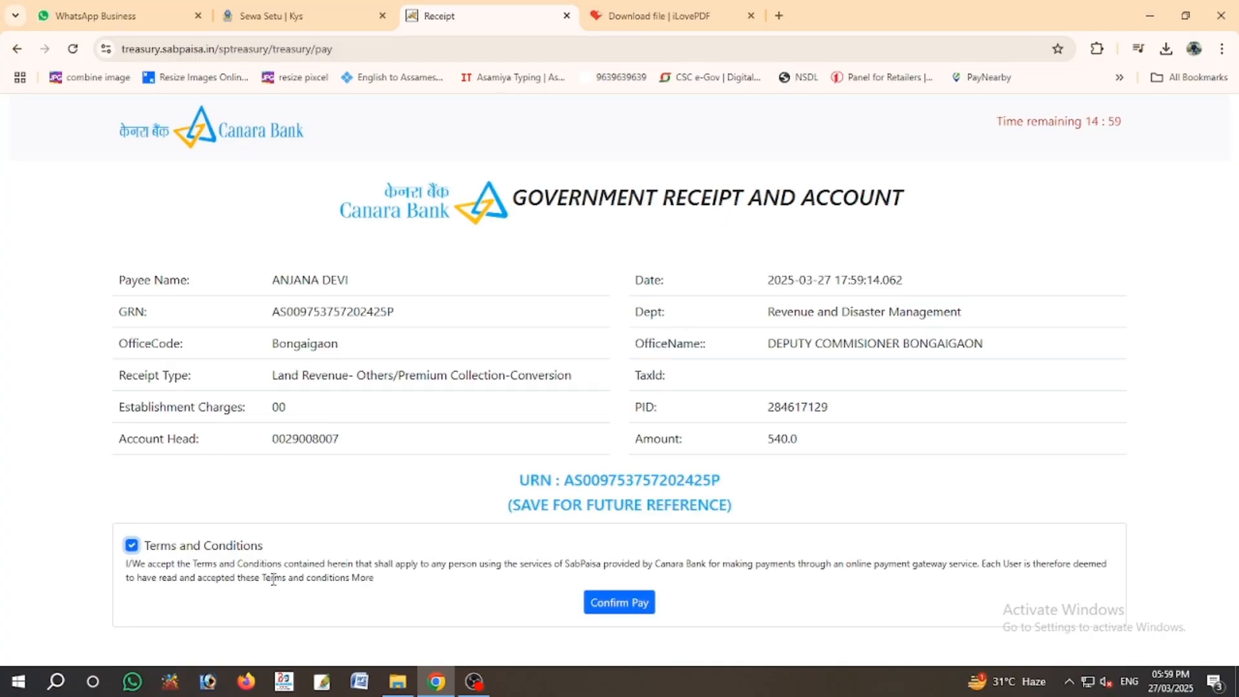
{"action": "left_click", "coordinate": [612, 603]}
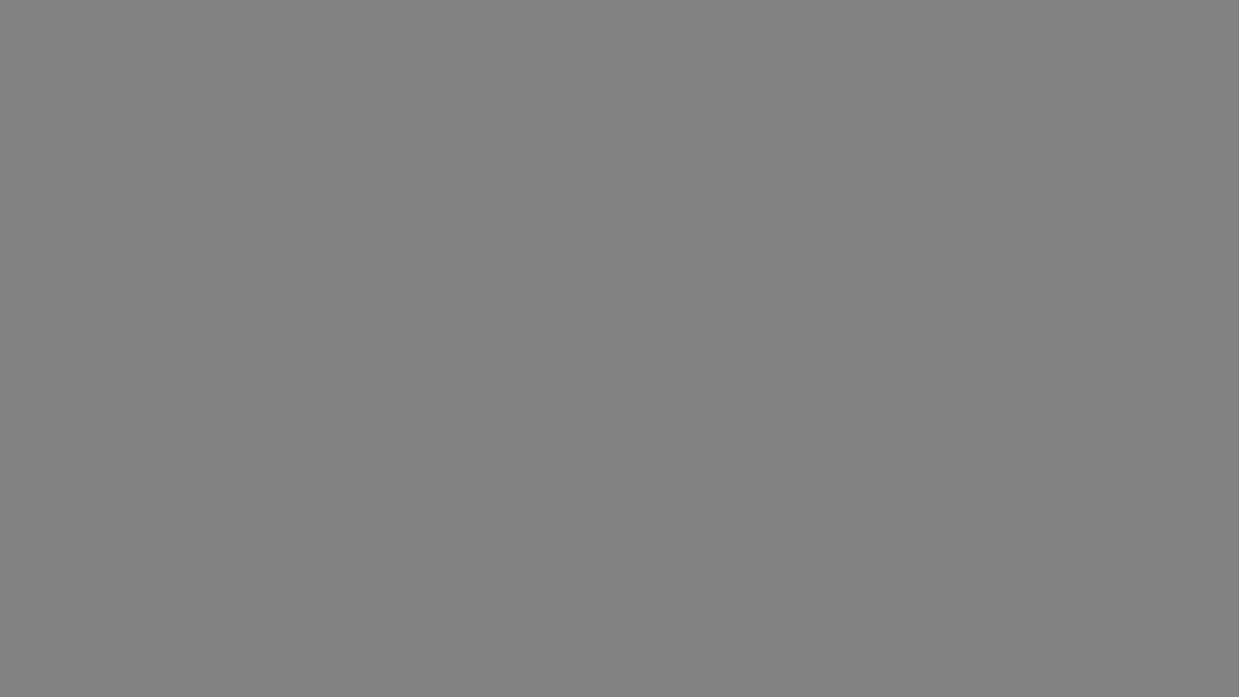